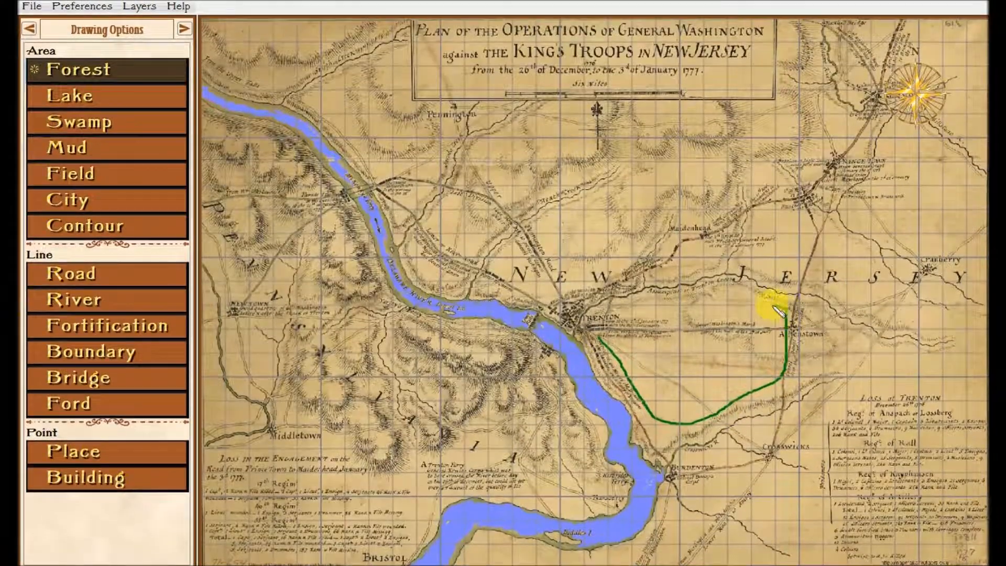
# Finish outlining a forest area east of Trenton on the New Jersey map.
pyautogui.moveTo(780, 312)
pyautogui.mouseDown()
pyautogui.moveTo(712, 295)
pyautogui.moveTo(597, 314)
pyautogui.mouseUp()
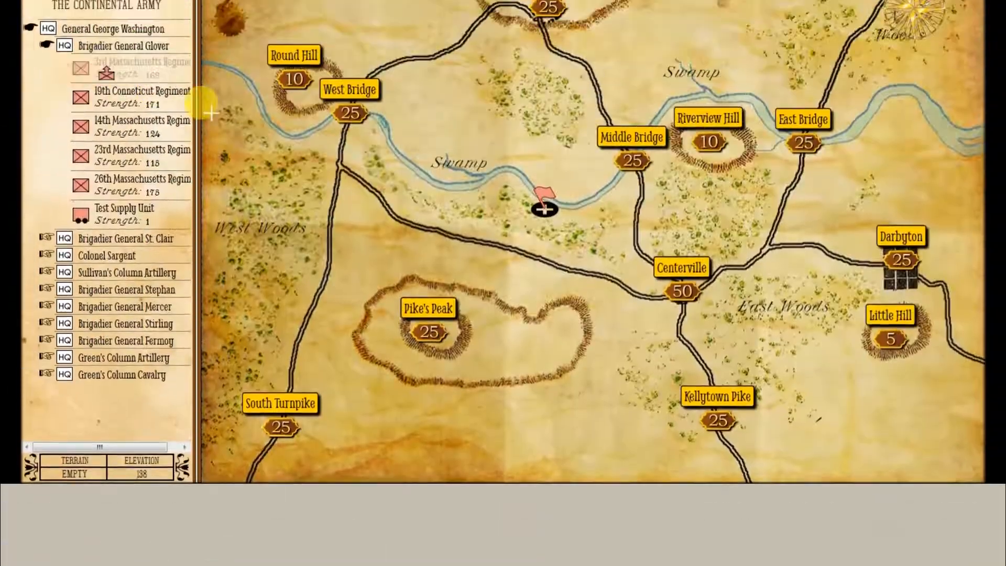
# Place the 3rd Massachusetts Regiment and the headquarters of Brigadier General Glover and General George Washington on the scenario map.
pyautogui.moveTo(211, 113); pyautogui.dragTo(421, 110)
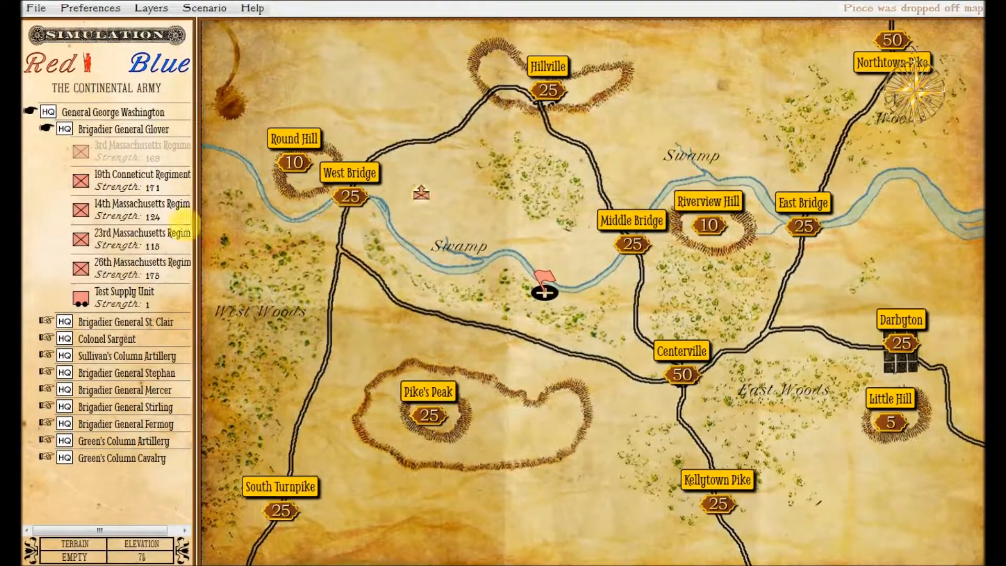
pyautogui.moveTo(64, 130); pyautogui.dragTo(355, 306)
pyautogui.moveTo(49, 111); pyautogui.dragTo(495, 407)
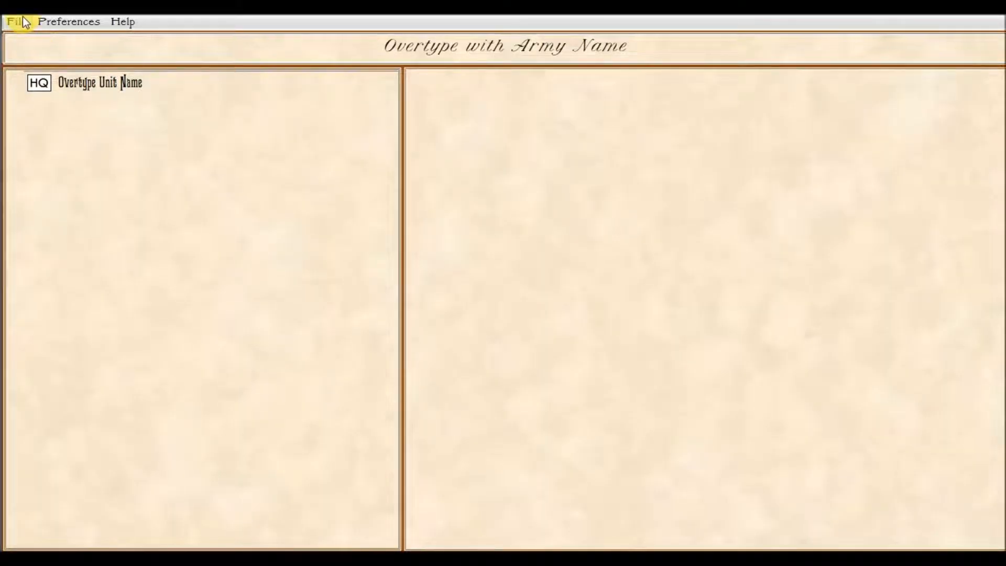
# Create a new army and name it The Anglo-Portuguese Army.
pyautogui.click(23, 17)
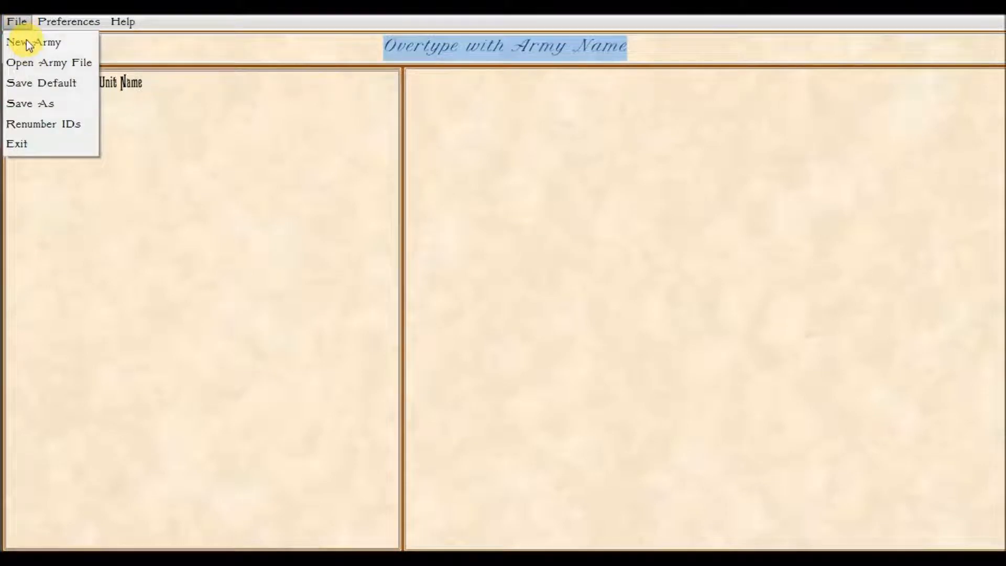
pyautogui.click(26, 42)
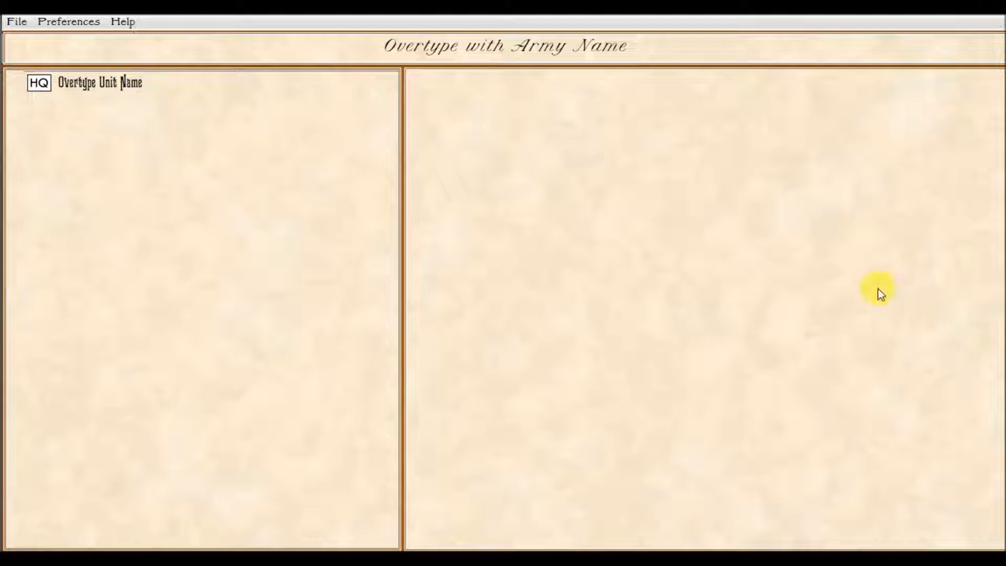
pyautogui.click(478, 61)
pyautogui.doubleClick(477, 56)
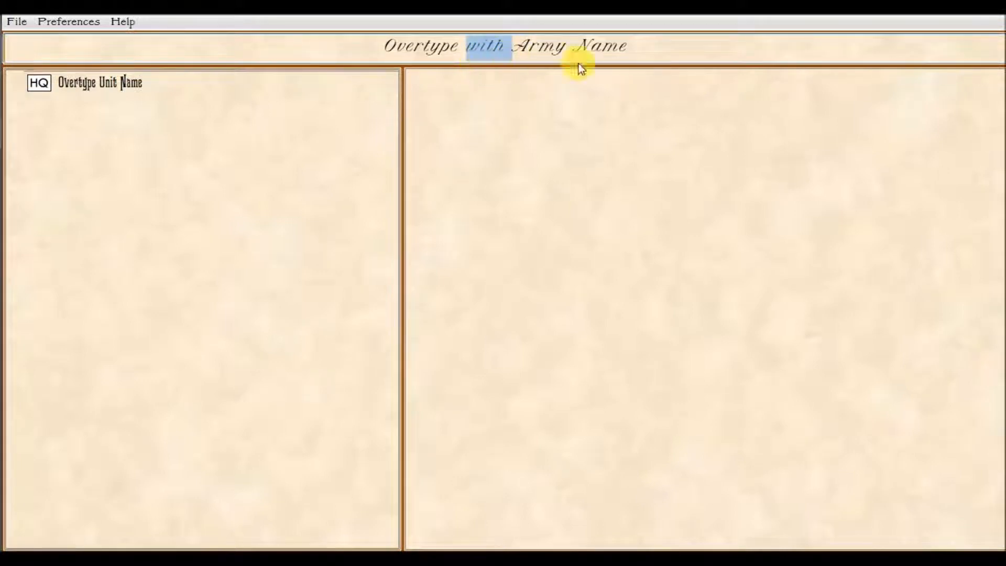
pyautogui.moveTo(637, 52); pyautogui.dragTo(377, 61)
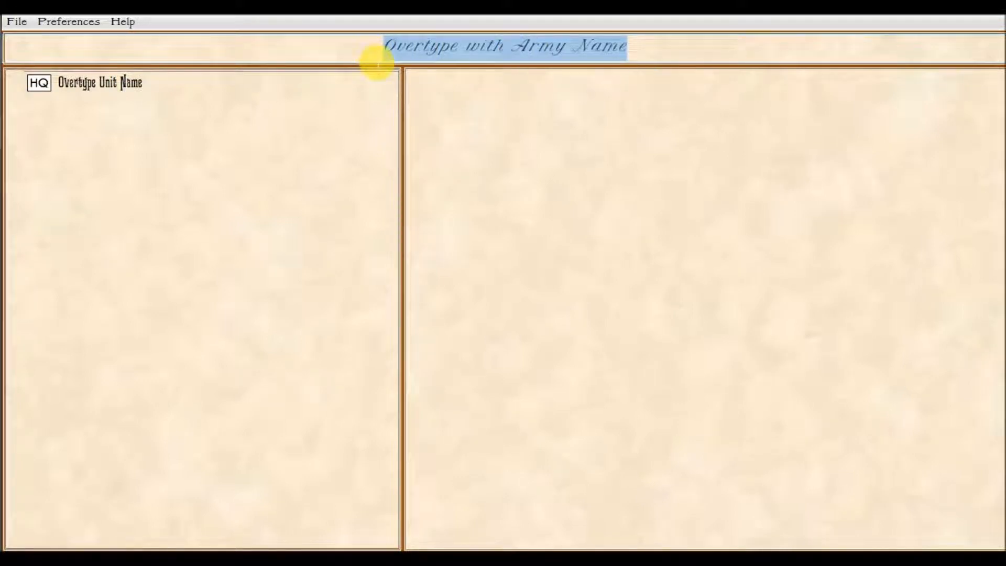
pyautogui.write('T')
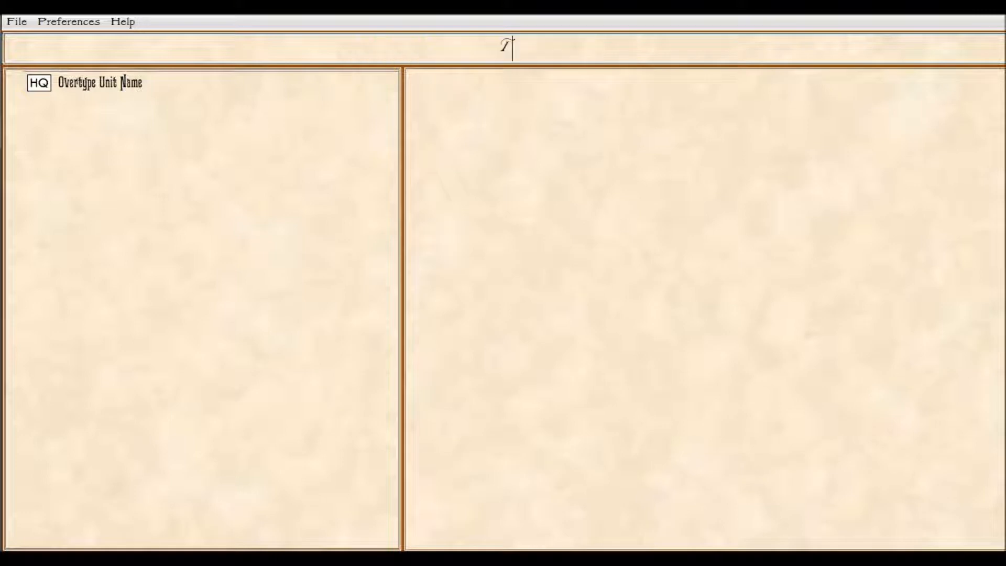
pyautogui.write('he Anglo')
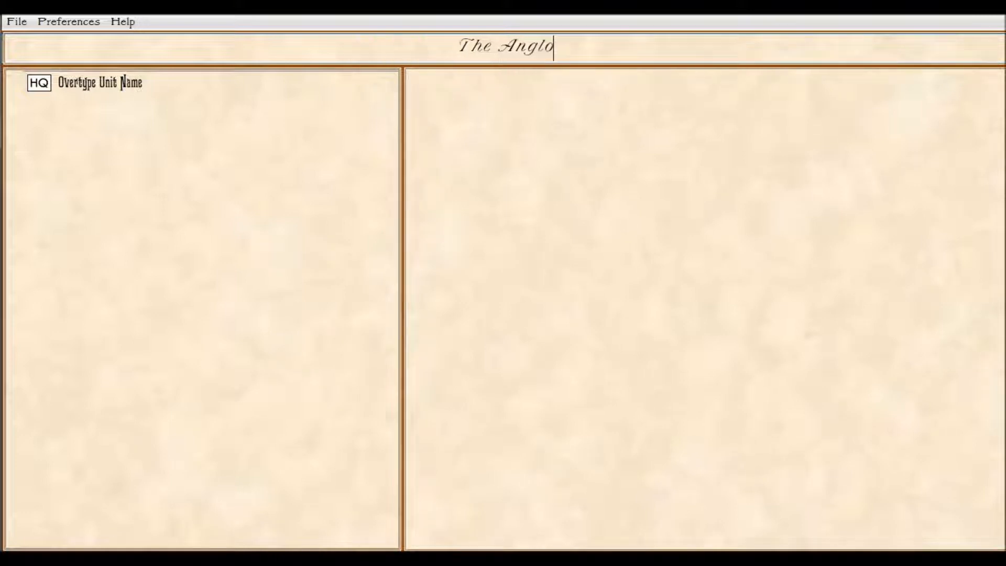
pyautogui.write('-P')
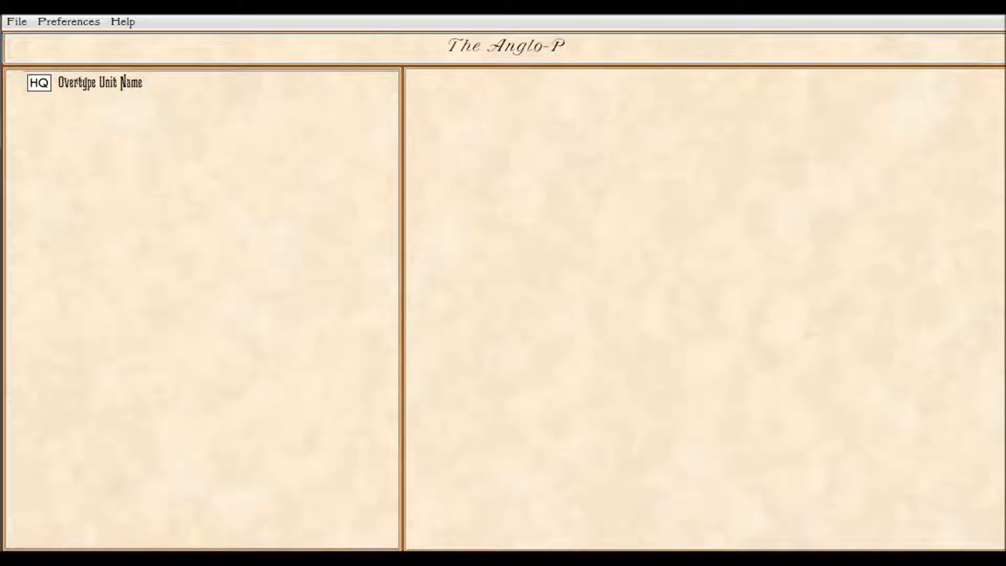
pyautogui.write('ortugu')
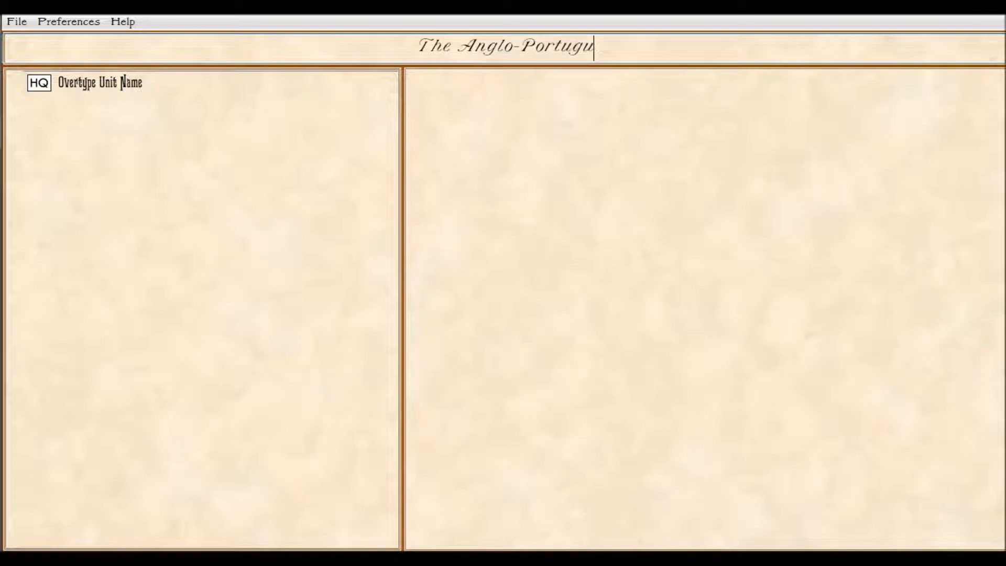
pyautogui.write('ese A')
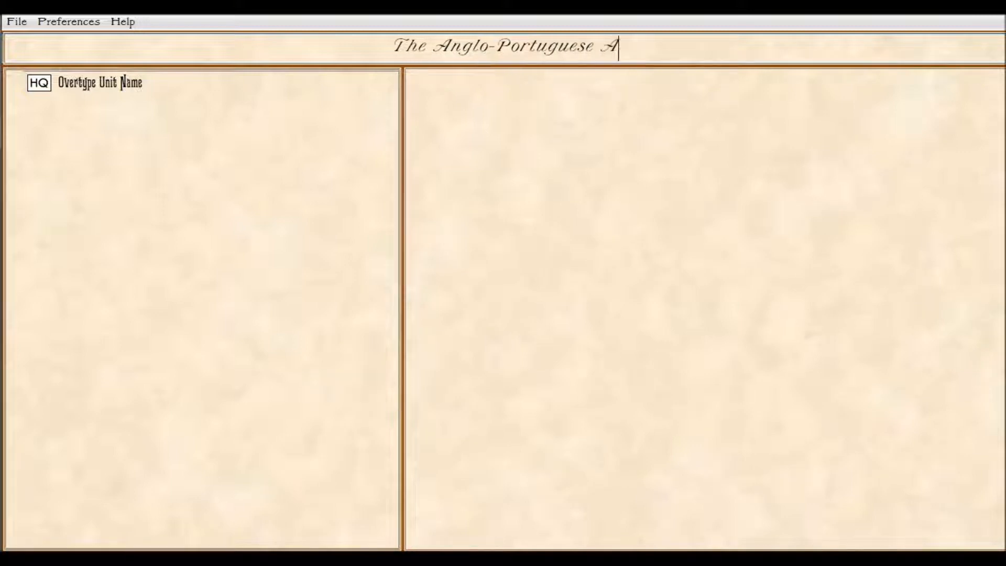
pyautogui.write('rmy')
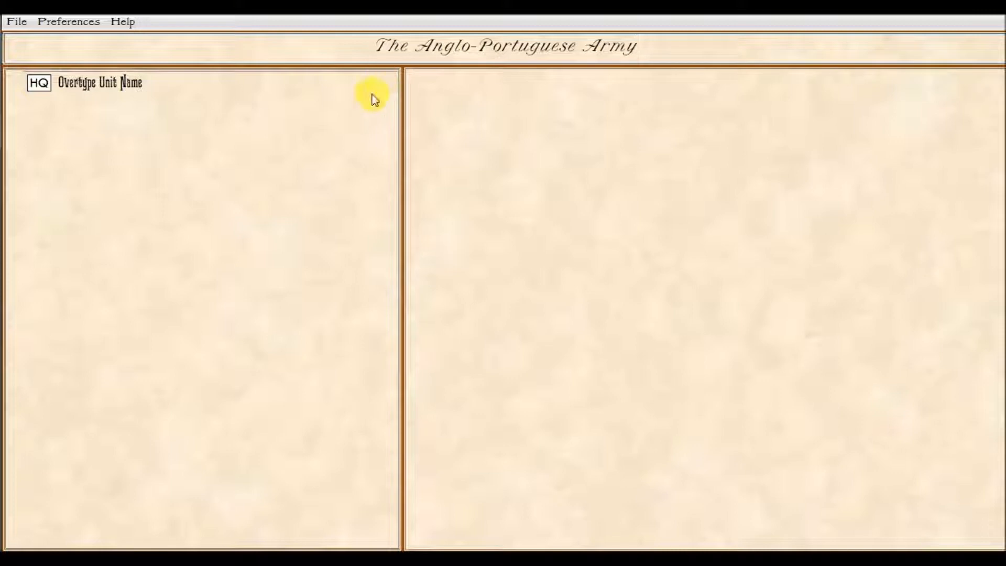
# Name the top headquarters unit Marshal William C. Beresford and set its leadership to 94.
pyautogui.click(130, 87)
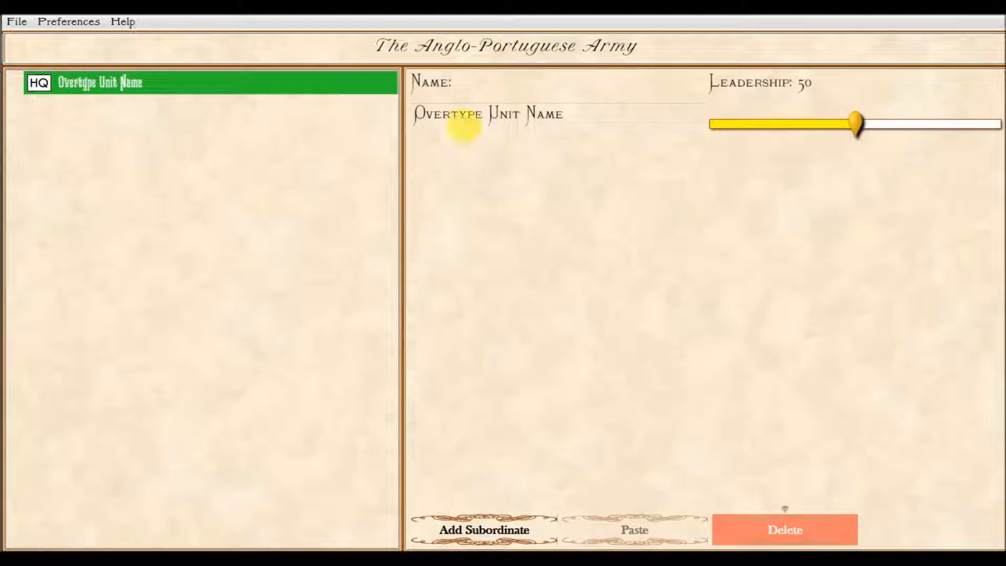
pyautogui.click(579, 126)
pyautogui.write('Marshal William C. Beresford')
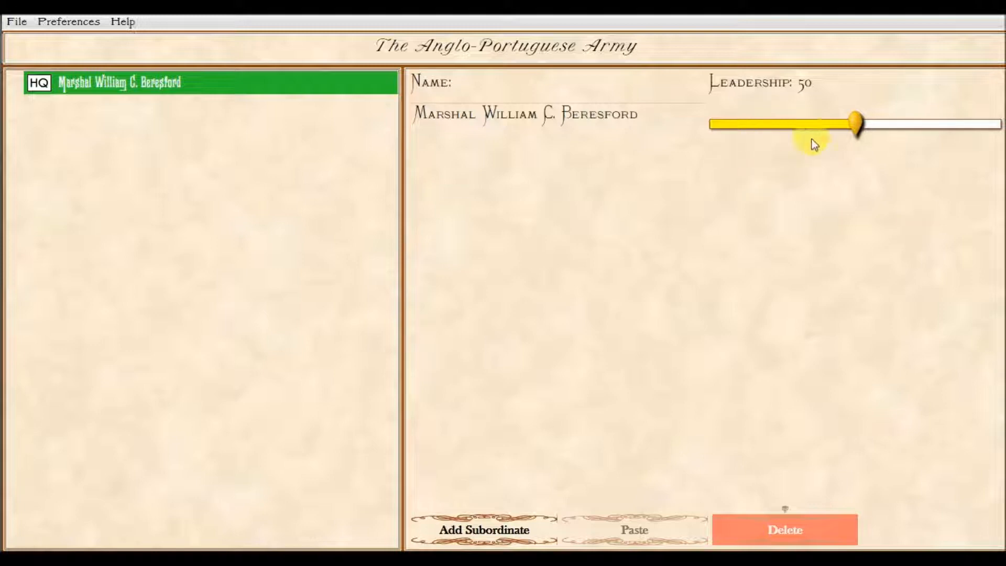
pyautogui.moveTo(859, 129); pyautogui.dragTo(981, 140)
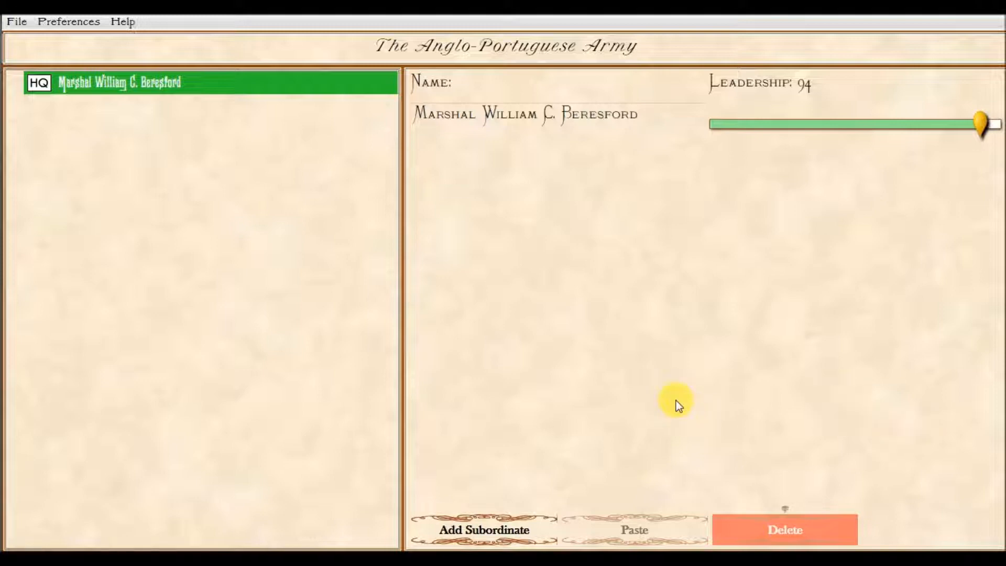
# Add a subordinate headquarters under Beresford named Major General Stewart and set its leadership to 61.
pyautogui.click(505, 531)
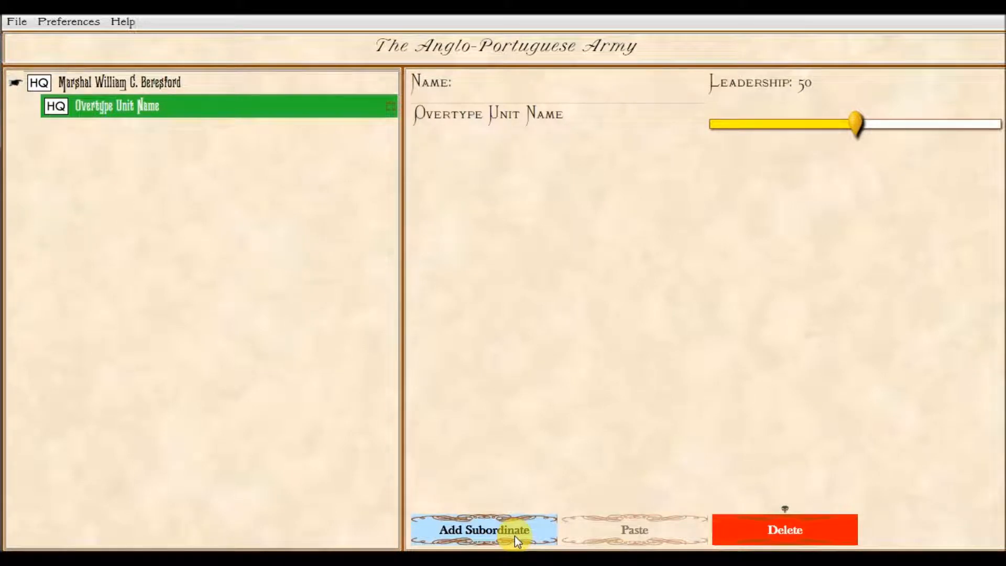
pyautogui.click(573, 123)
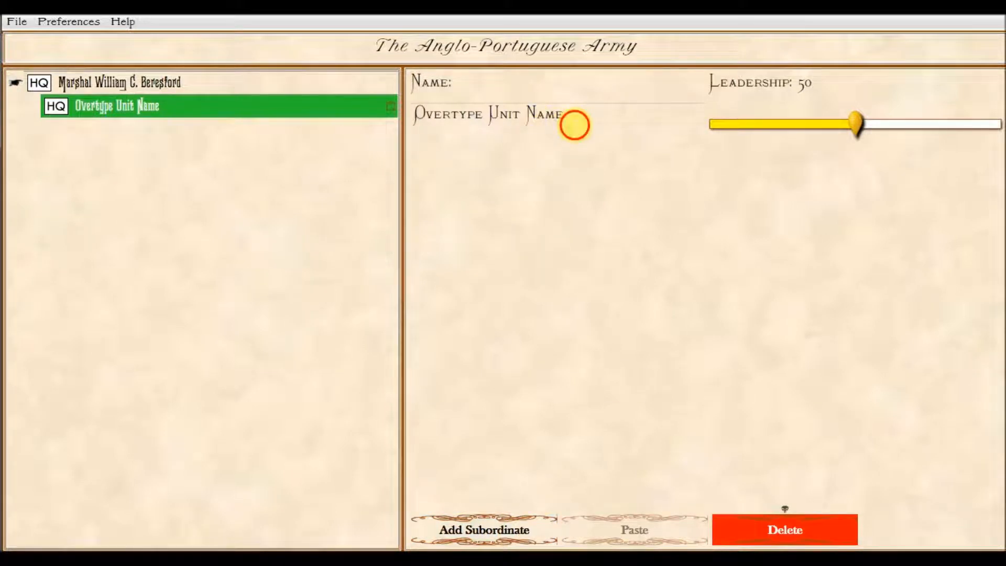
pyautogui.write('M')
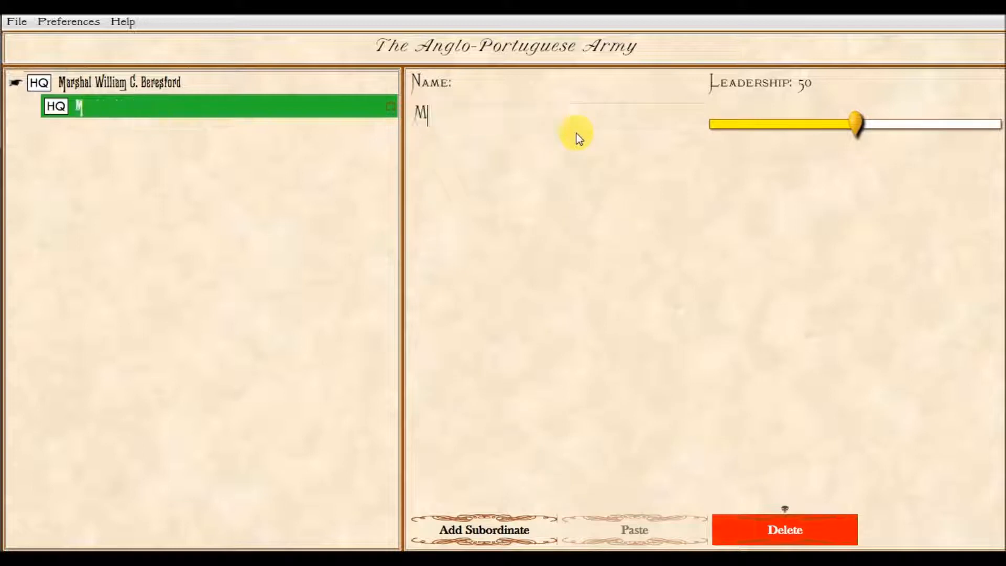
pyautogui.write('ajor General St')
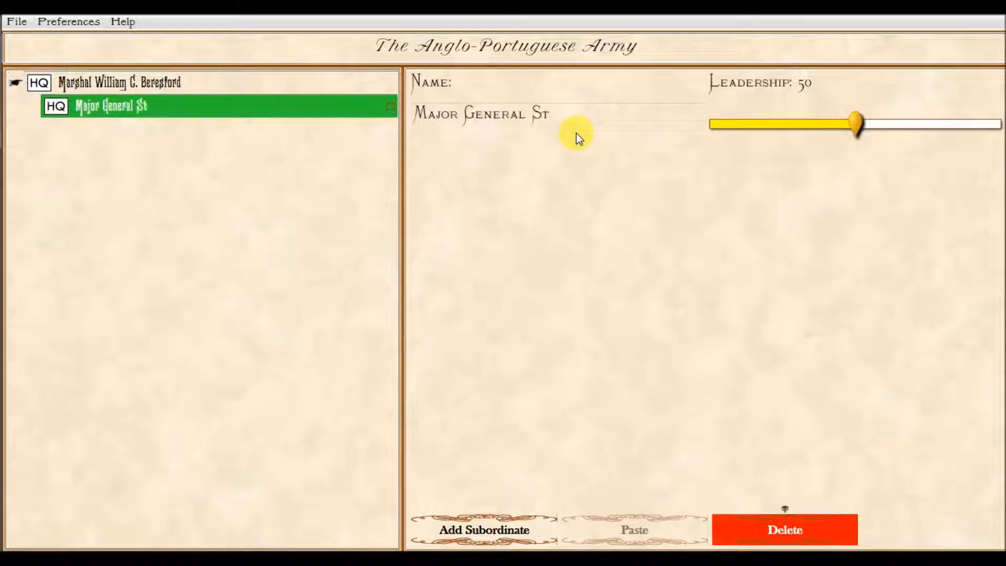
pyautogui.write('ewart')
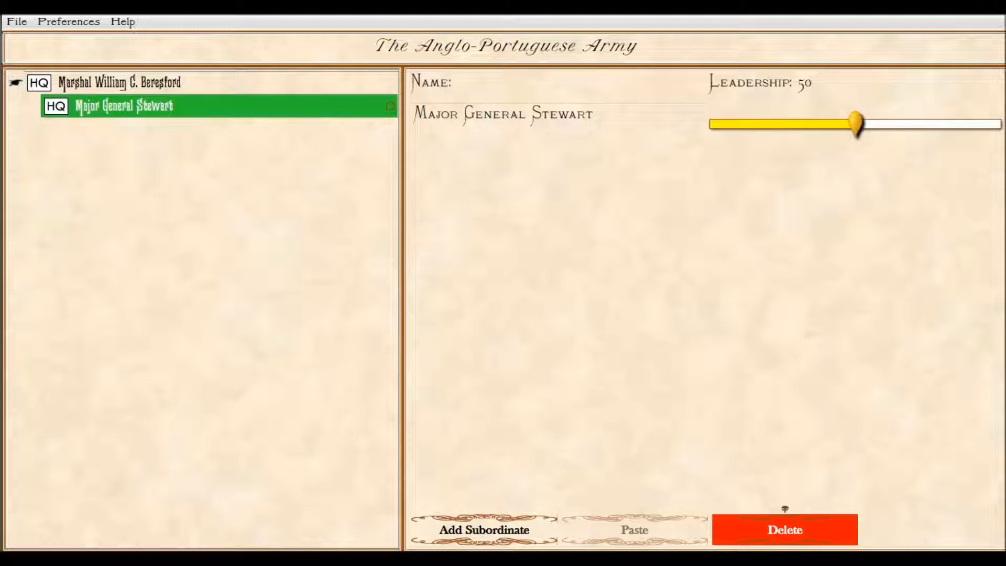
pyautogui.moveTo(860, 119); pyautogui.dragTo(888, 130)
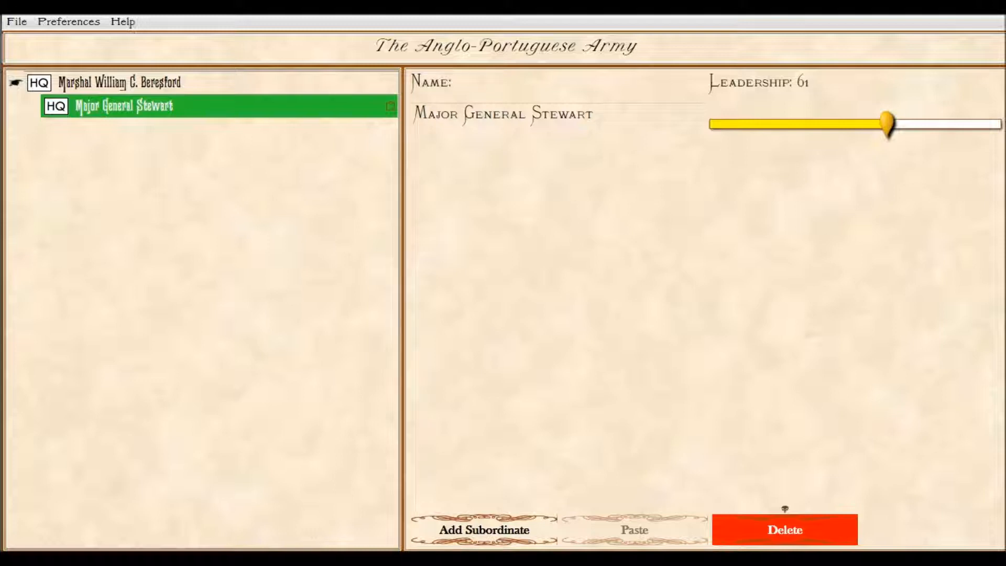
# Add a subordinate infantry unit under Major General Stewart and name it Colborne's Brigade.
pyautogui.click(499, 530)
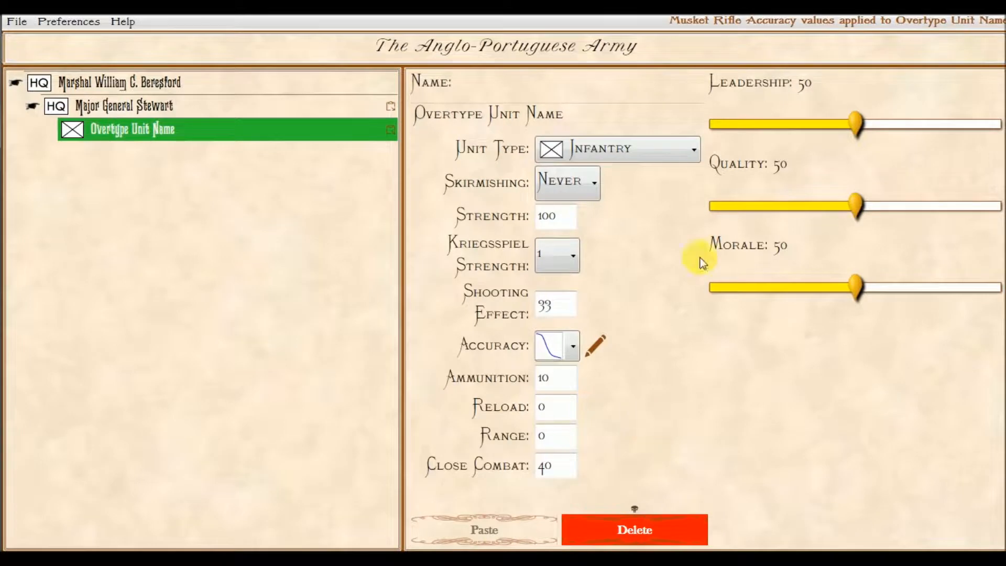
pyautogui.click(590, 119)
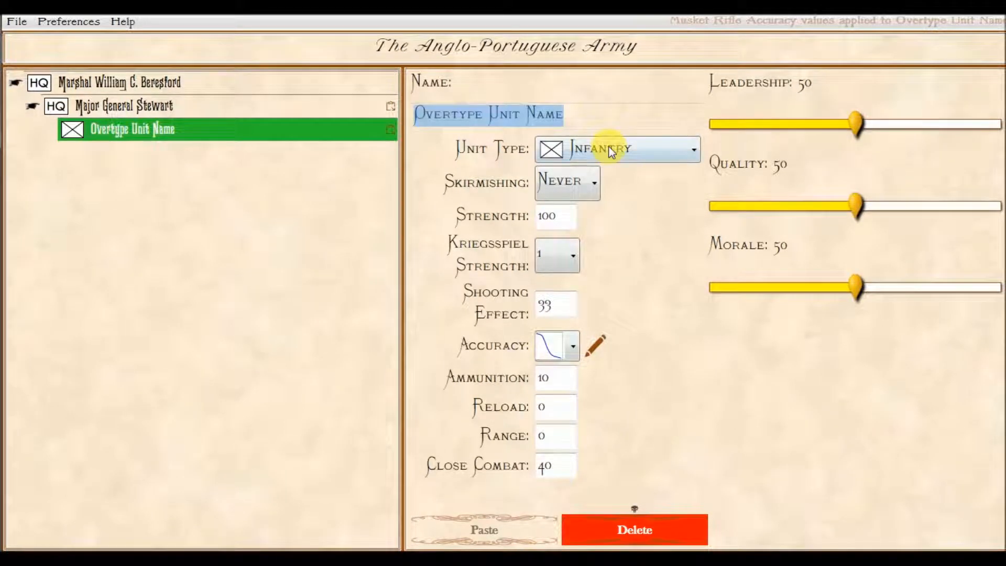
pyautogui.write('Qol')
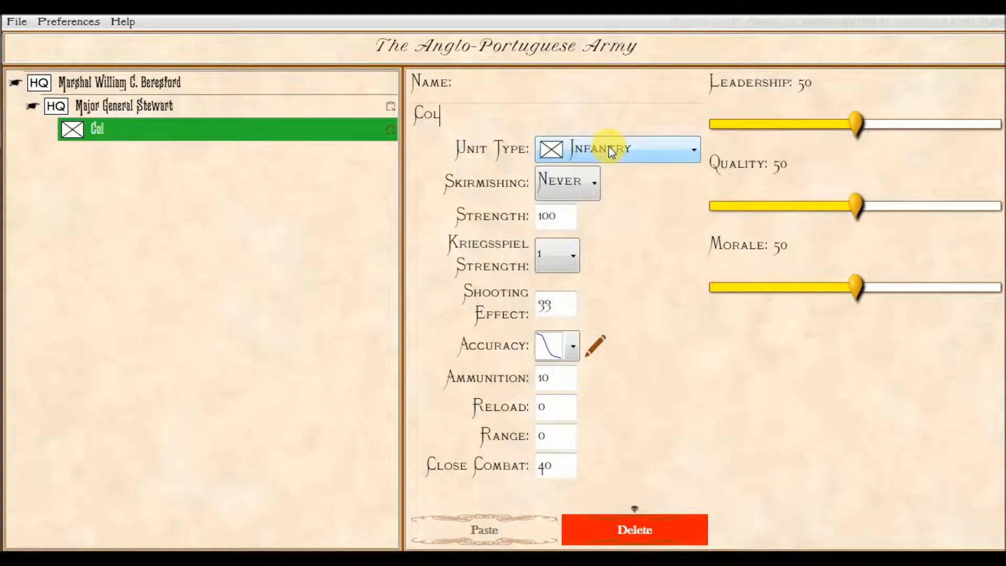
pyautogui.write("borne's Brigade")
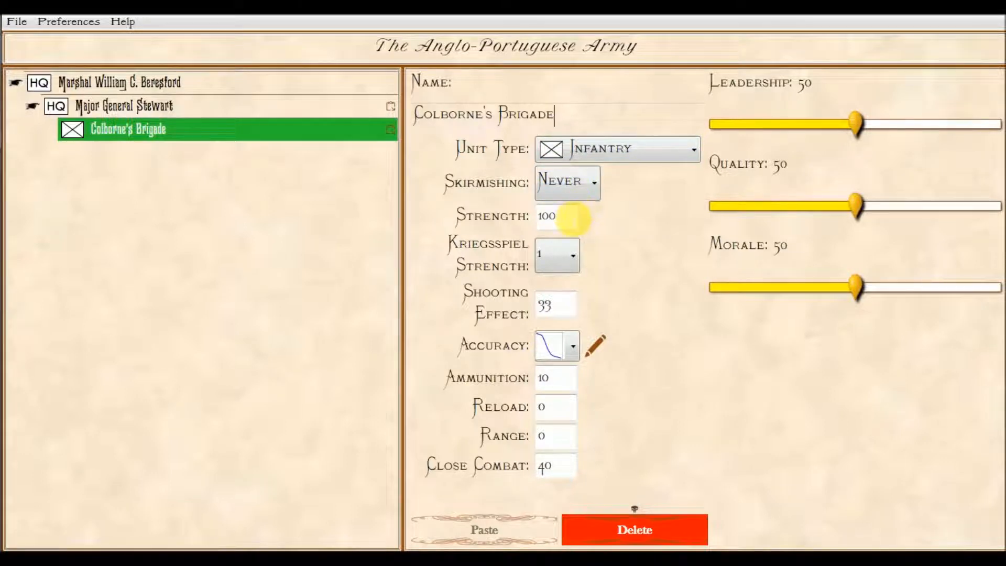
# Set Colborne's Brigade's strength to 2066, its Kriegsspiel strength to 4 and its shooting effect to 1.0.
pyautogui.moveTo(573, 219); pyautogui.dragTo(477, 224)
pyautogui.write('2066')
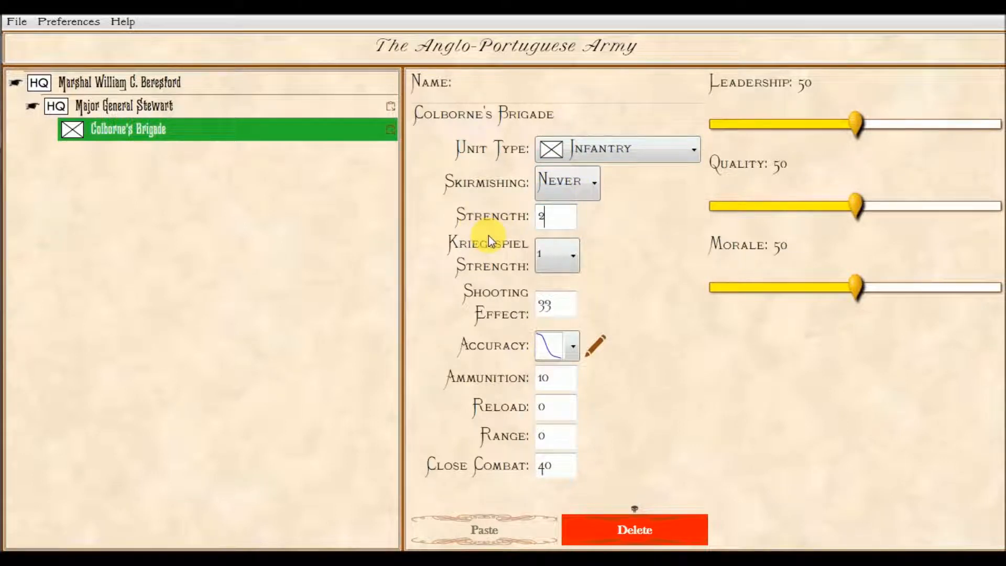
pyautogui.click(576, 254)
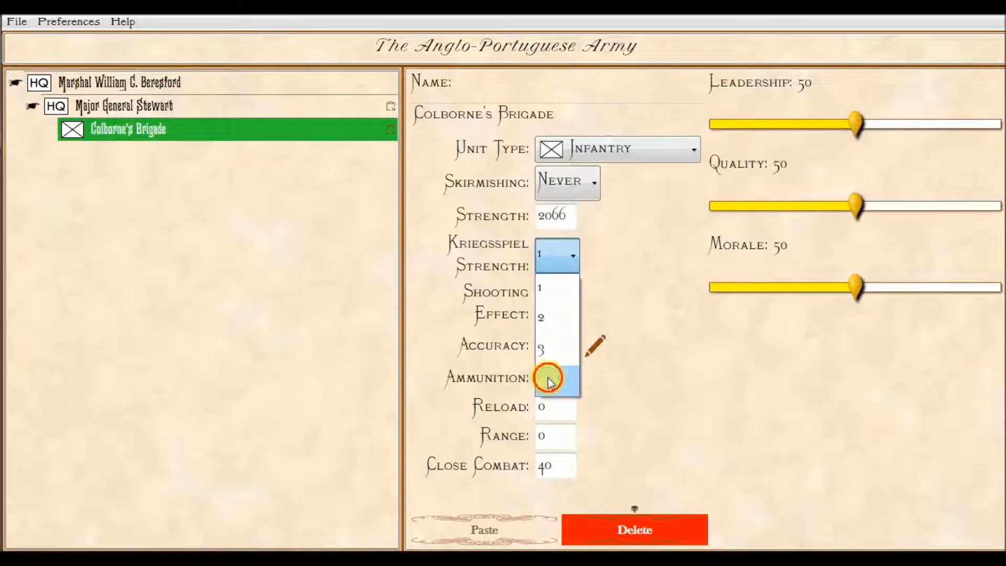
pyautogui.click(549, 376)
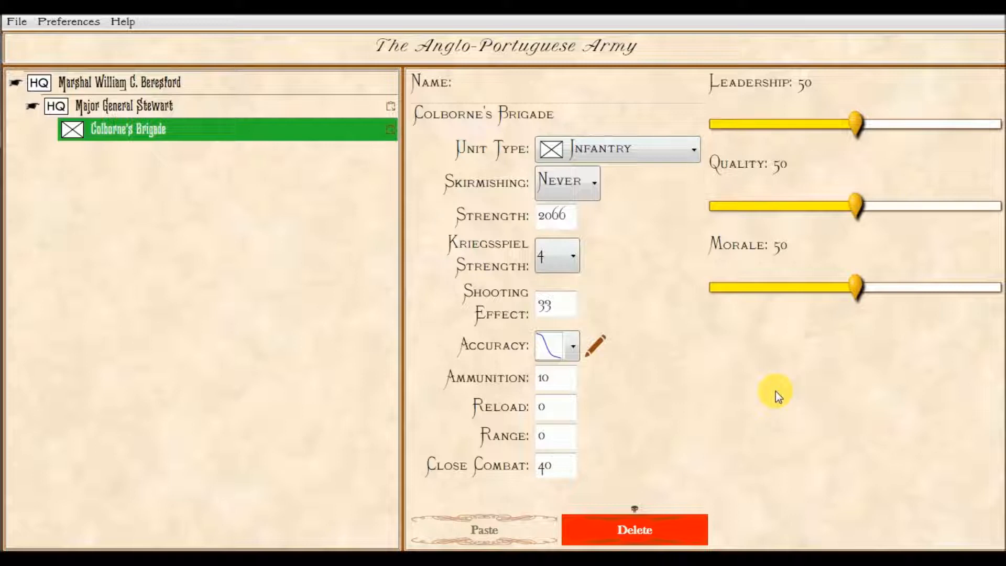
pyautogui.doubleClick(547, 304)
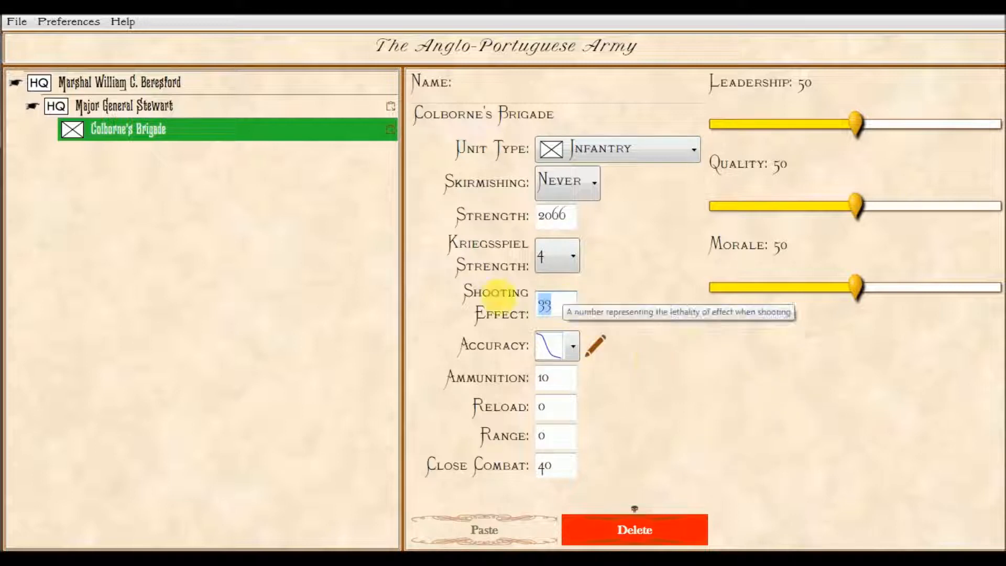
pyautogui.write('1.0')
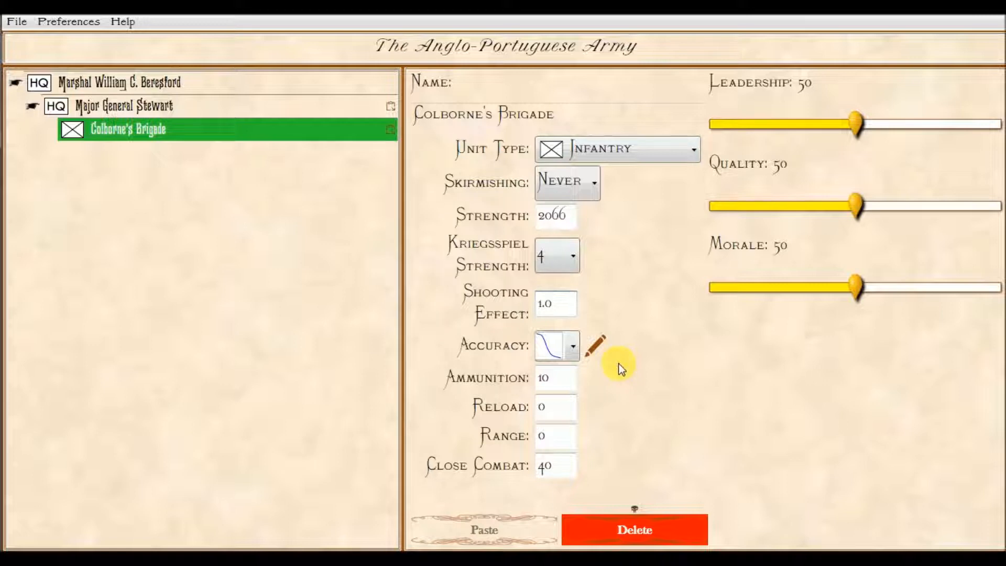
# Set Colborne's Brigade's ammunition to 30 and its reload value to 60.
pyautogui.click(555, 378)
pyautogui.write('30')
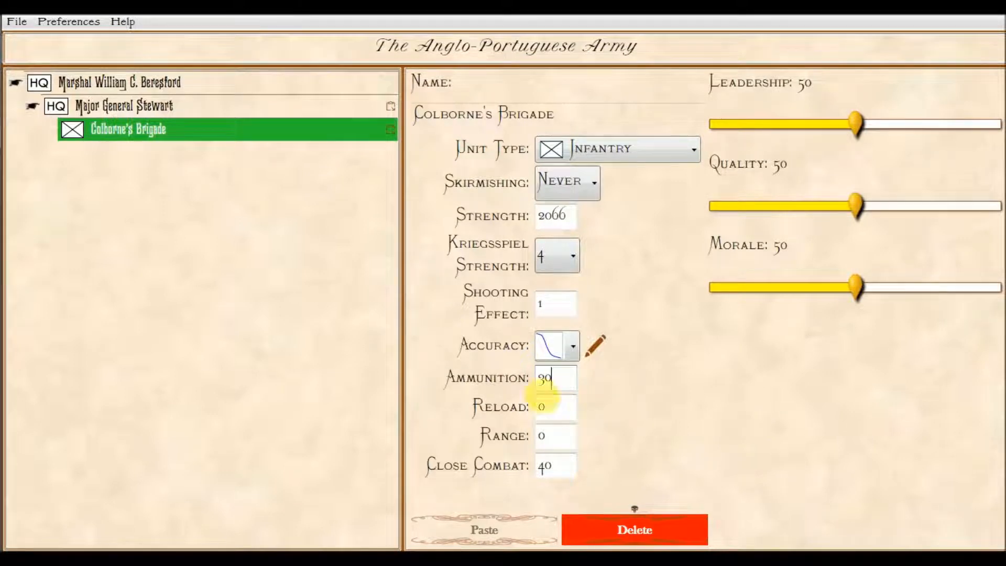
pyautogui.click(562, 419)
pyautogui.write('6')
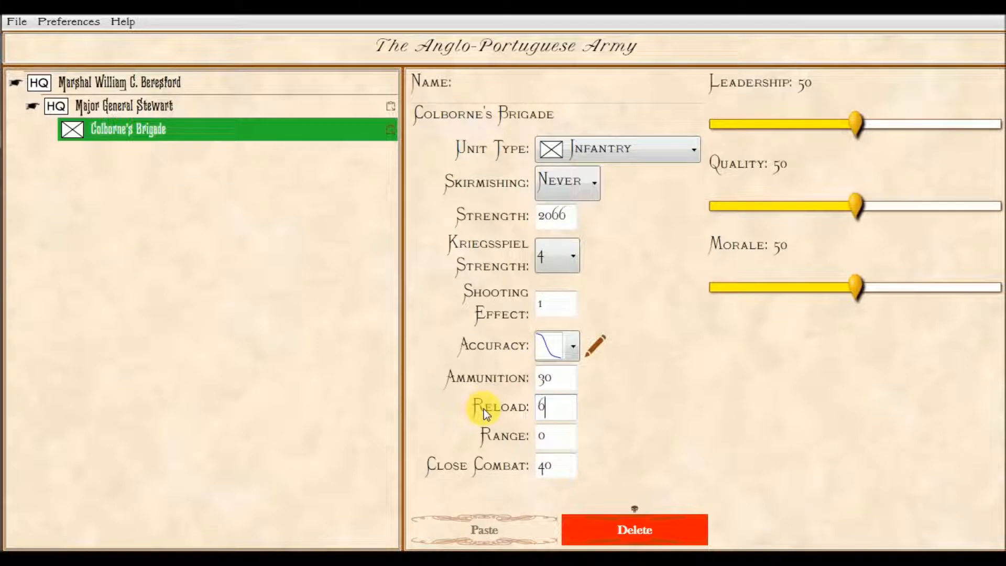
pyautogui.write('0')
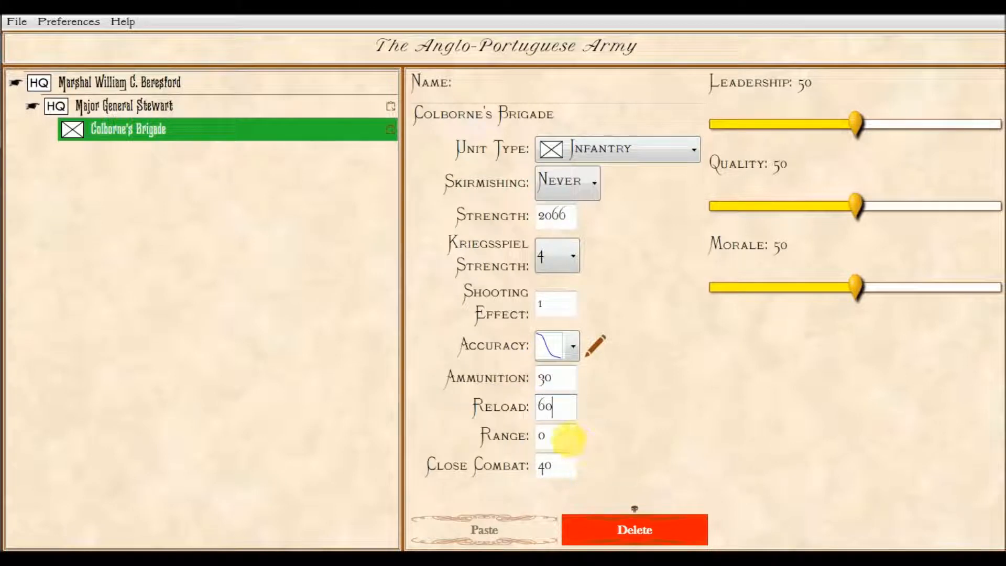
# Set Colborne's Brigade's range to 250 and its close combat value to 1.7.
pyautogui.click(556, 437)
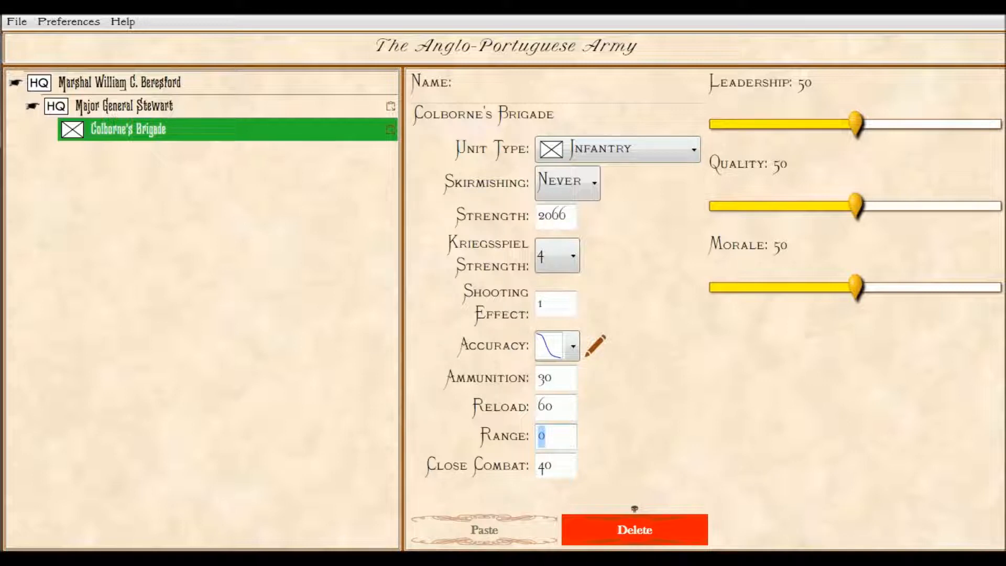
pyautogui.write('250')
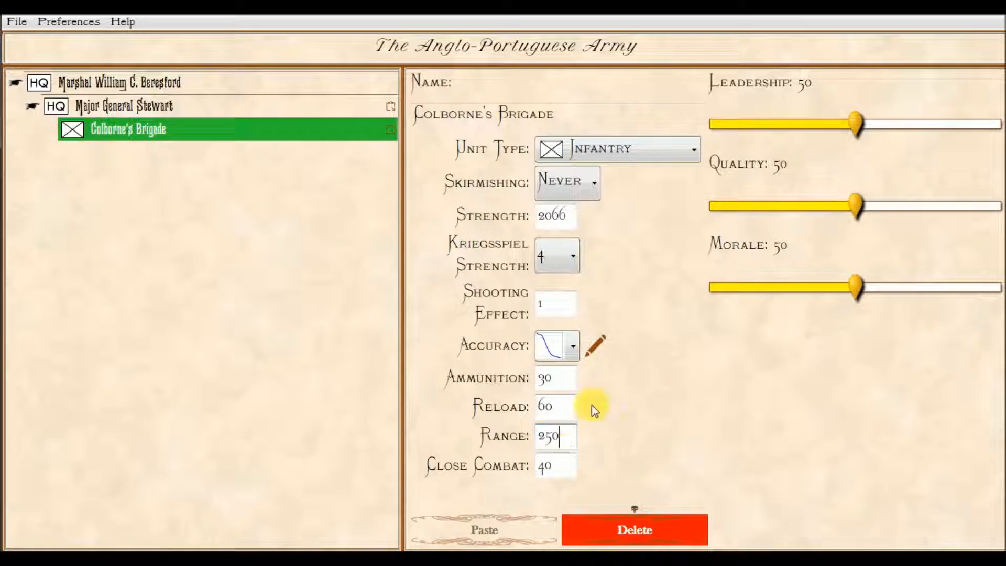
pyautogui.click(554, 470)
pyautogui.doubleClick(545, 466)
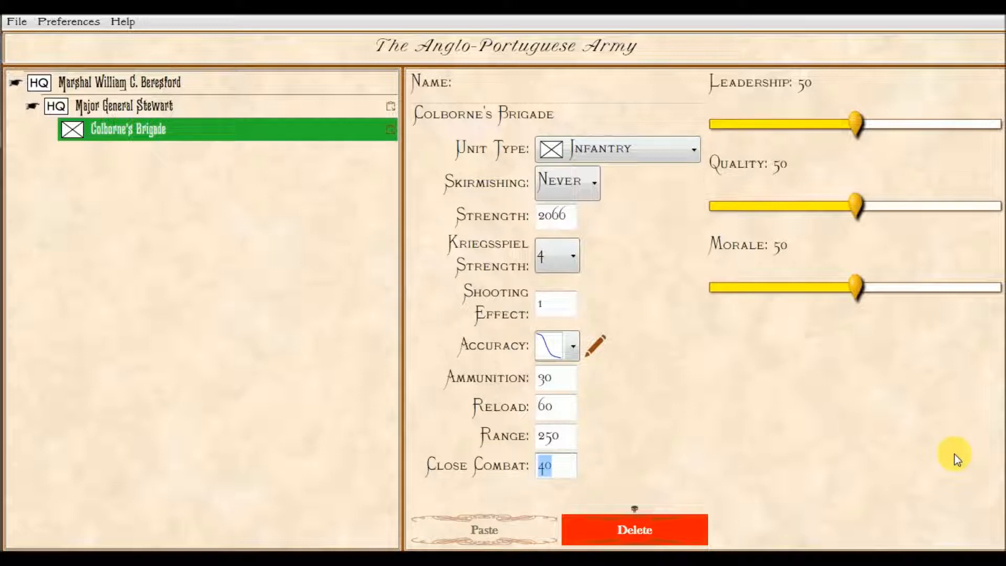
pyautogui.write('1.7')
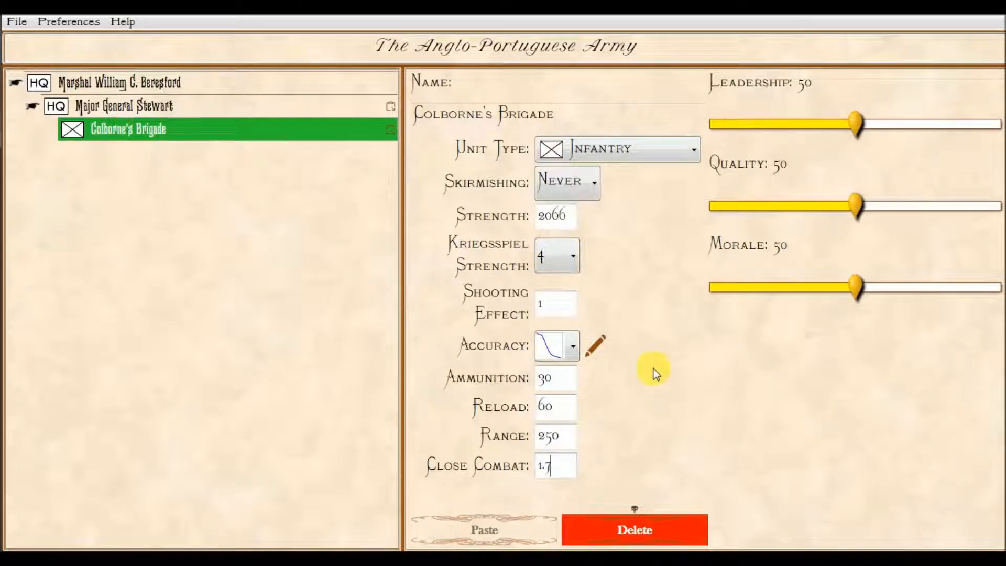
# Apply the Musket Rifle accuracy profile to Colborne's Brigade and inspect its accuracy curve over range.
pyautogui.click(573, 348)
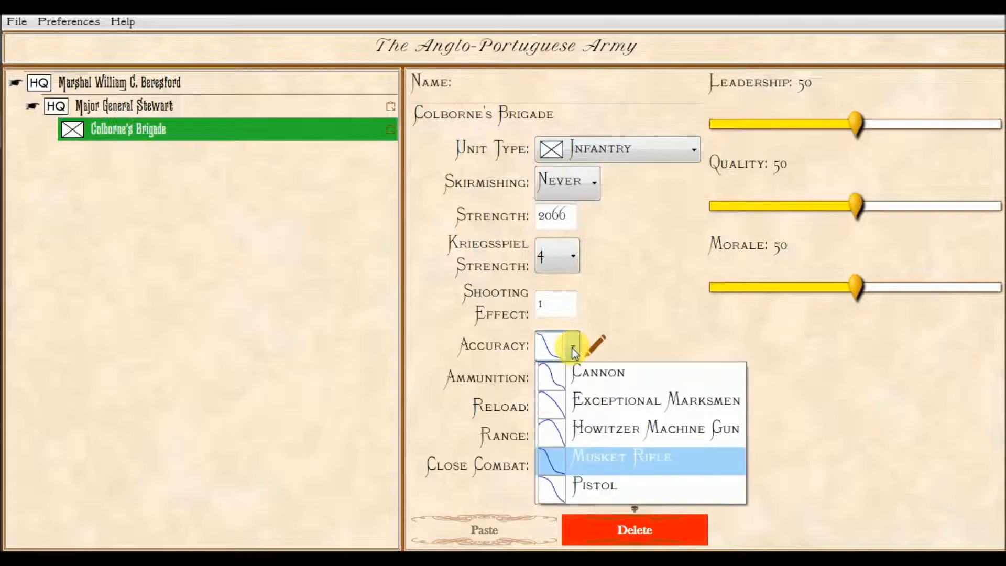
pyautogui.click(618, 463)
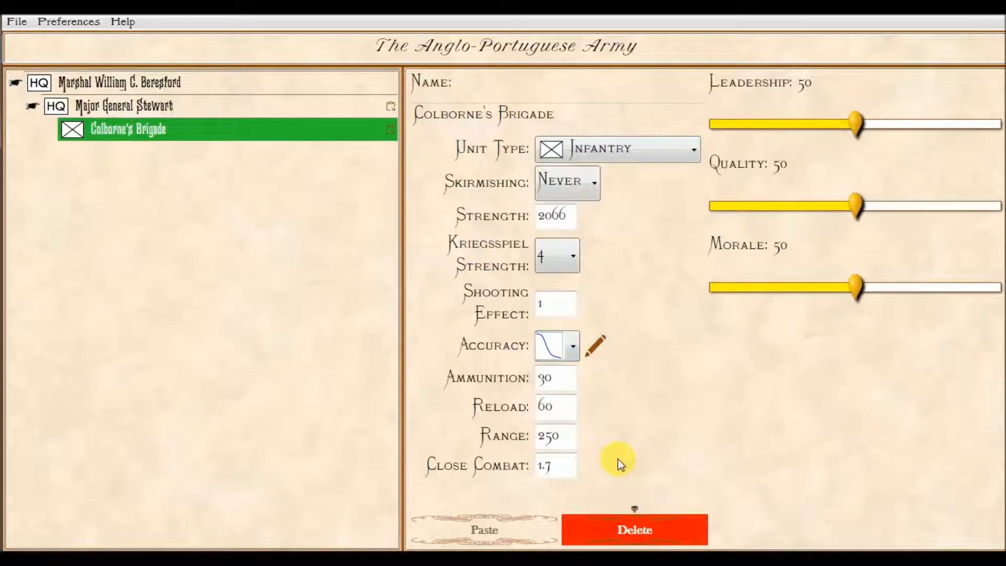
pyautogui.click(597, 347)
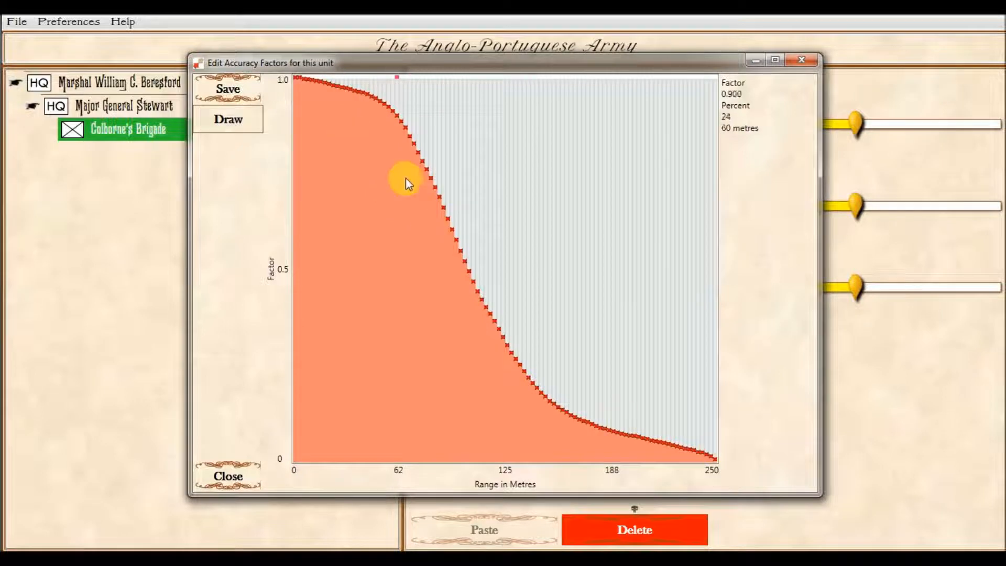
pyautogui.click(801, 60)
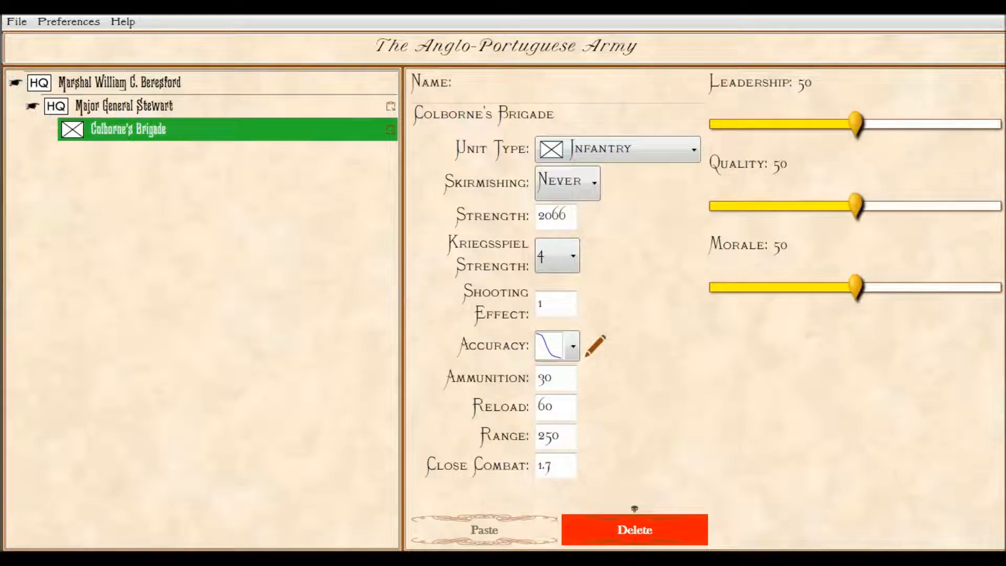
# Set Colborne's Brigade's leadership to 79, quality to 82 and morale to 74.
pyautogui.moveTo(859, 123); pyautogui.dragTo(941, 131)
pyautogui.moveTo(859, 208); pyautogui.dragTo(947, 206)
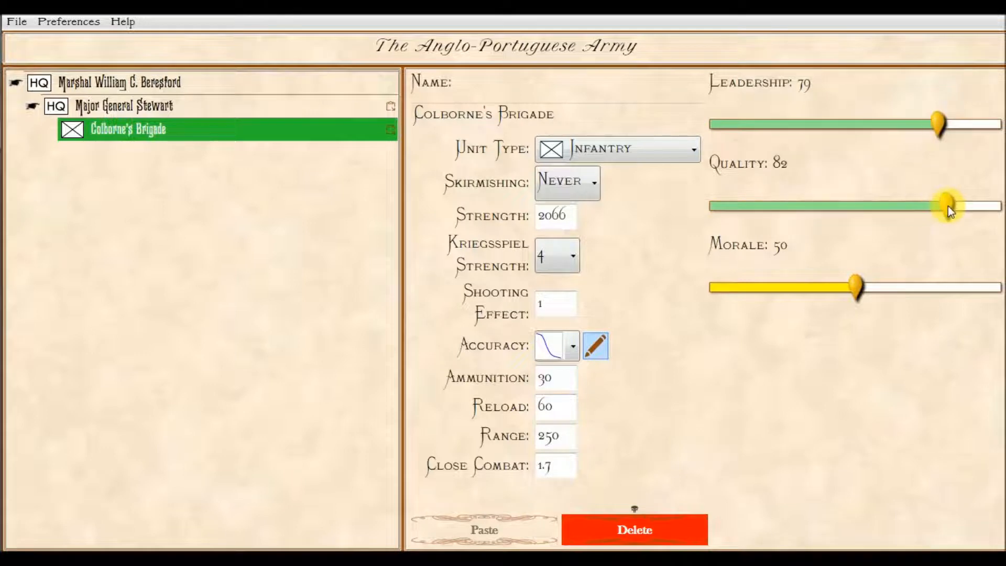
pyautogui.moveTo(862, 286); pyautogui.dragTo(924, 294)
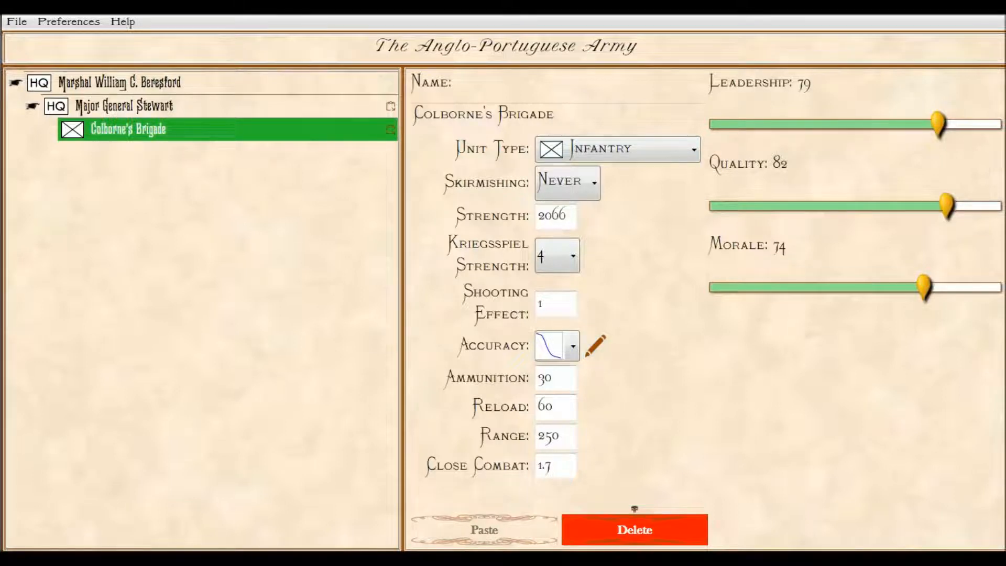
# Add a second subordinate unit under Major General Stewart and copy Colborne's Brigade's attributes onto it.
pyautogui.click(181, 107)
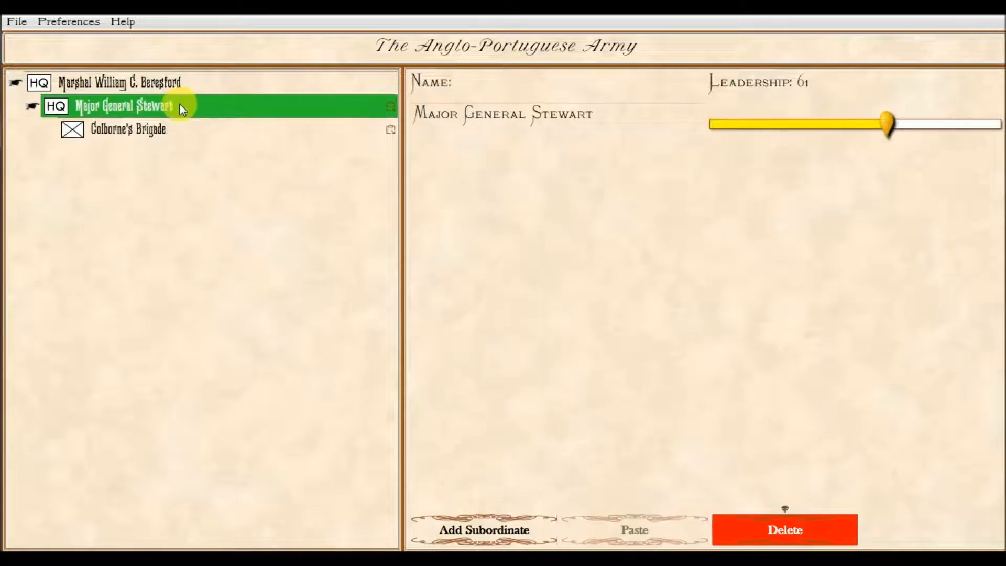
pyautogui.click(471, 528)
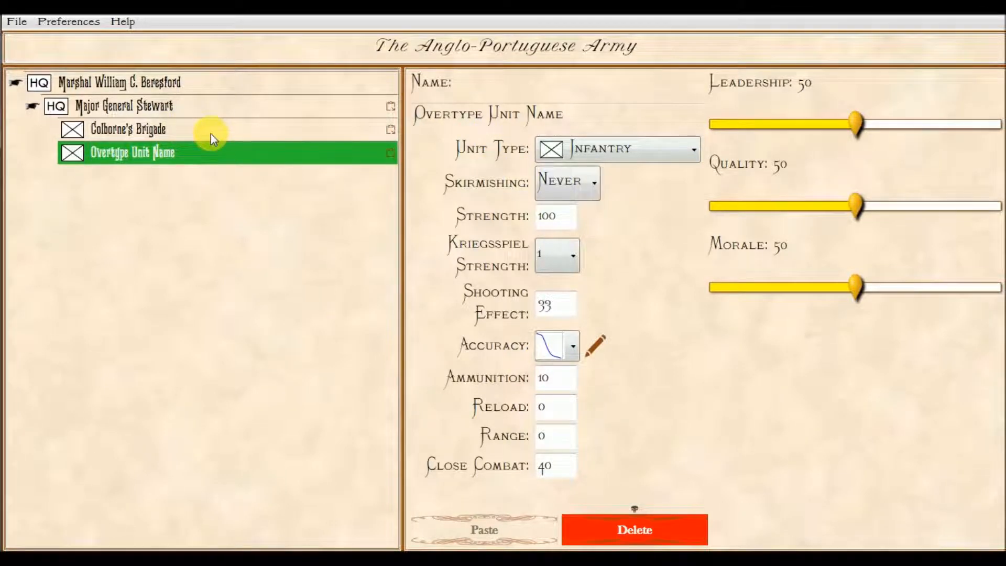
pyautogui.click(389, 130)
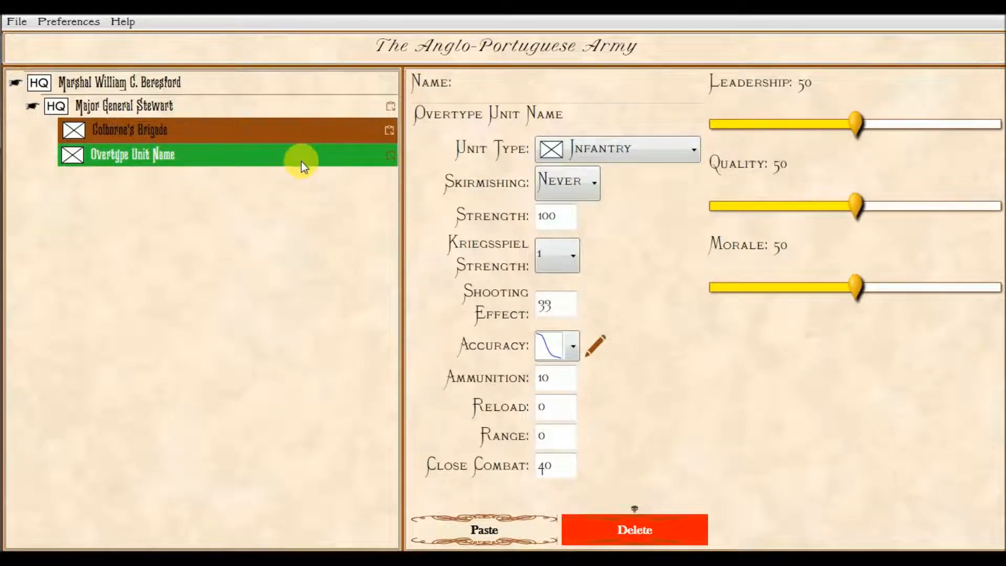
pyautogui.click(492, 529)
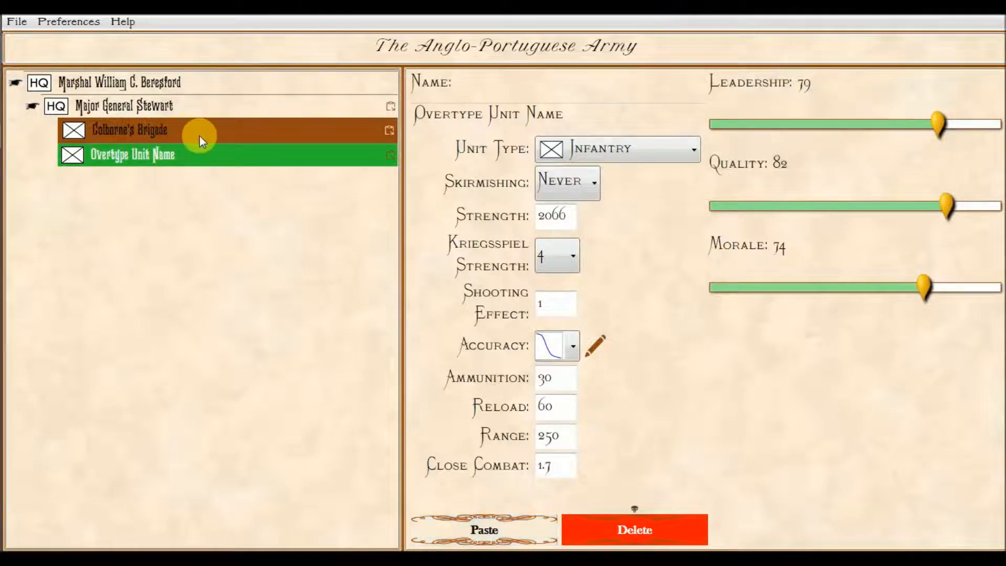
pyautogui.click(81, 24)
pyautogui.moveTo(78, 62)
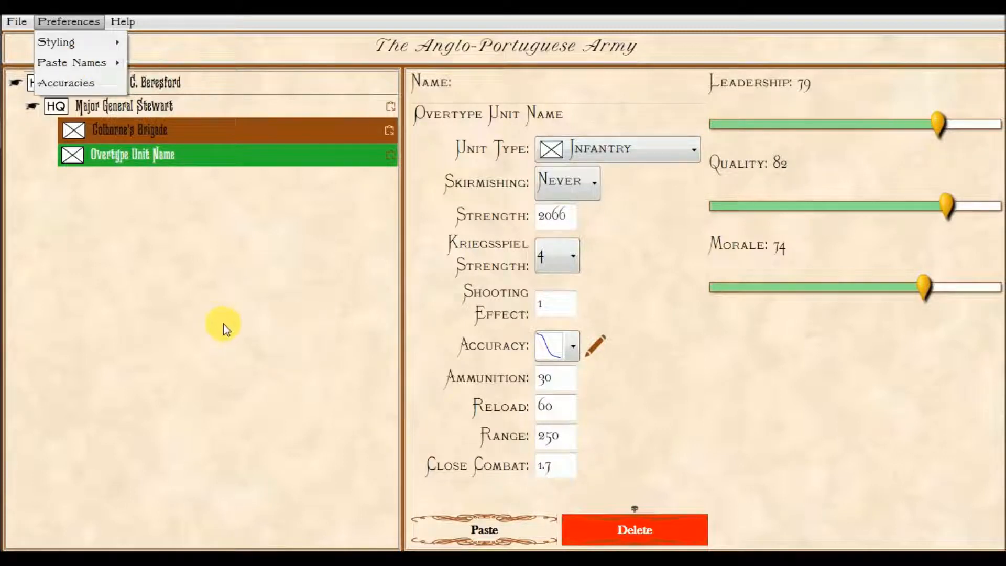
pyautogui.click(234, 309)
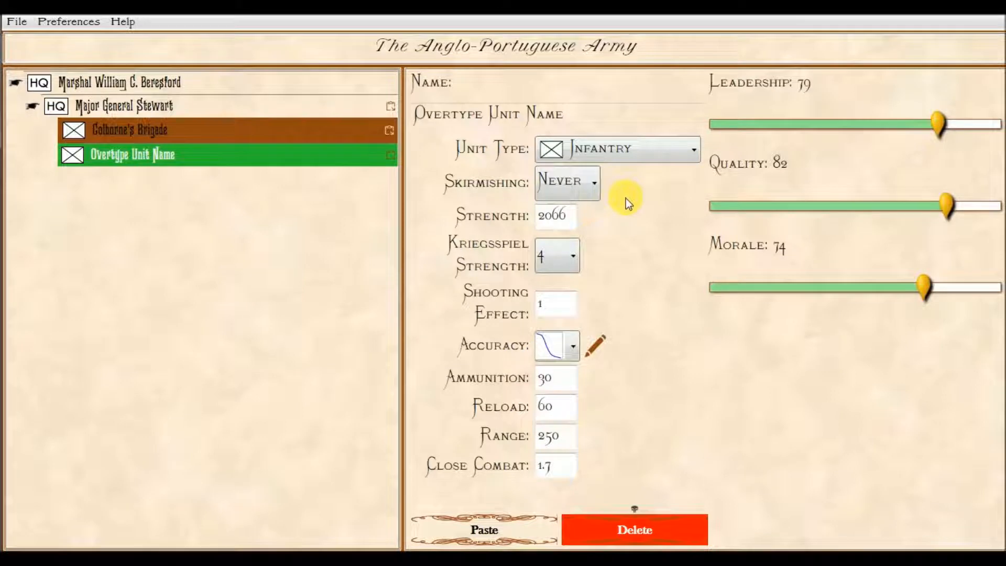
# Name the new unit Hoghton's Brigade and set its strength to 1651.
pyautogui.click(590, 125)
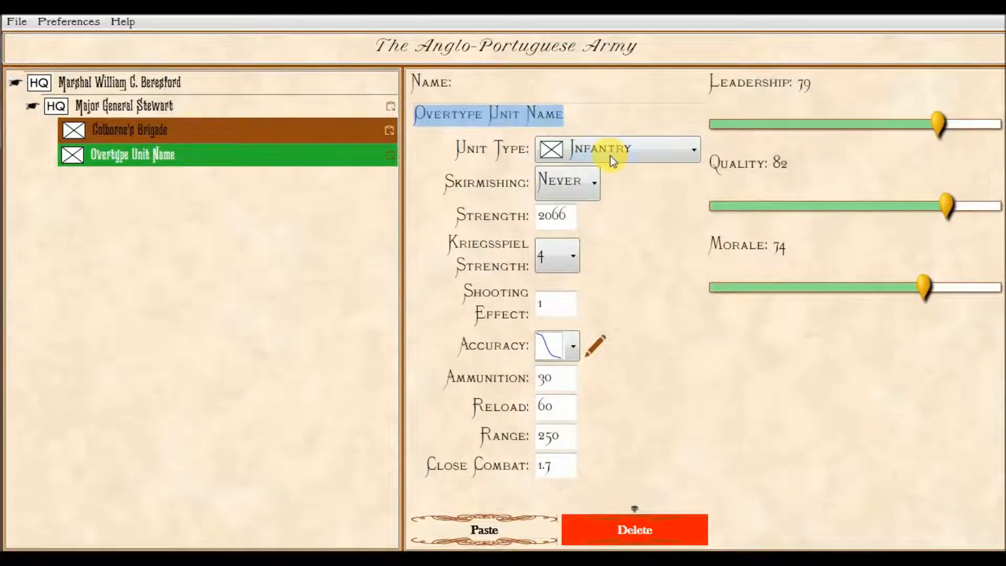
pyautogui.write('Ho')
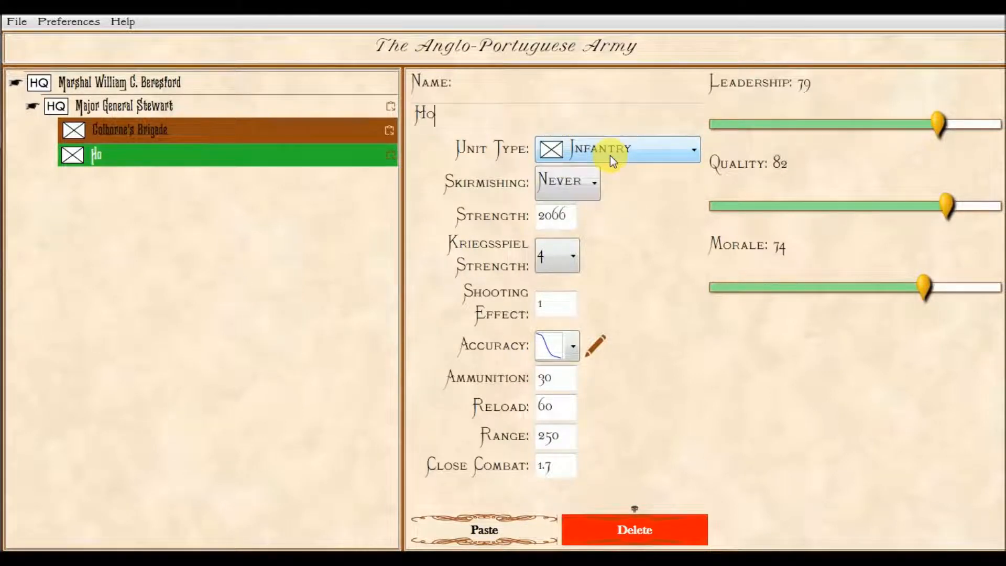
pyautogui.write("ghton's Br")
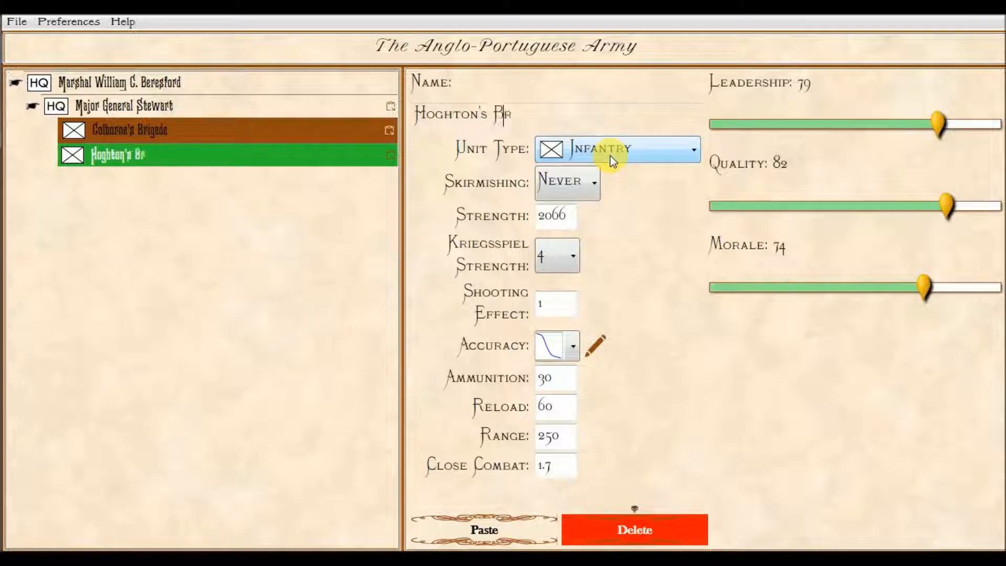
pyautogui.write('igade')
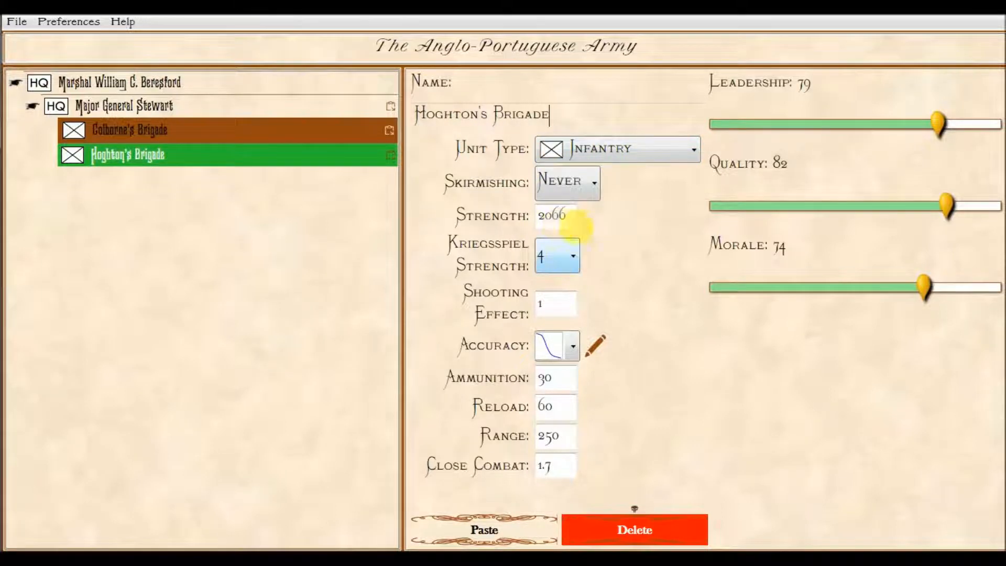
pyautogui.moveTo(578, 218); pyautogui.dragTo(508, 217)
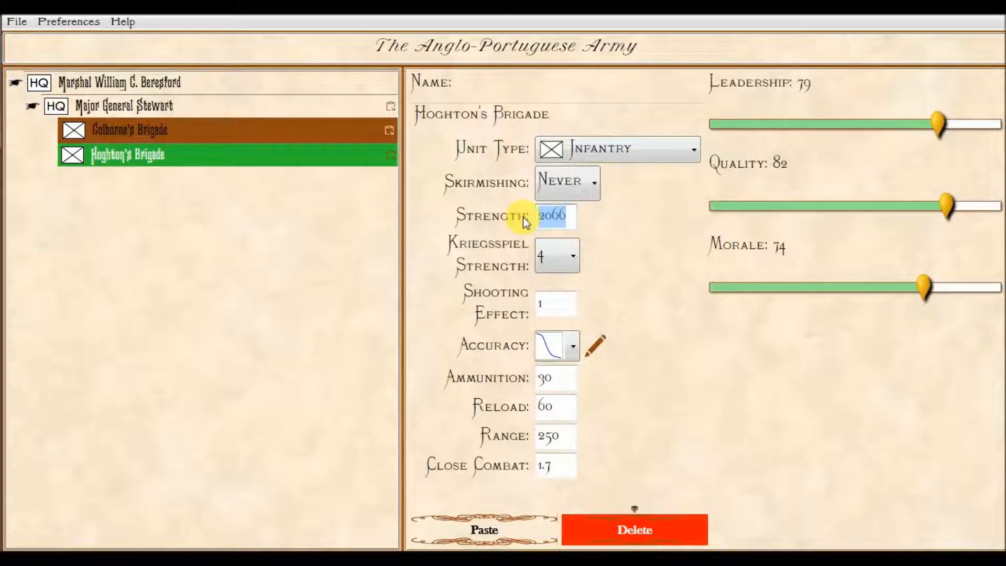
pyautogui.write('1651')
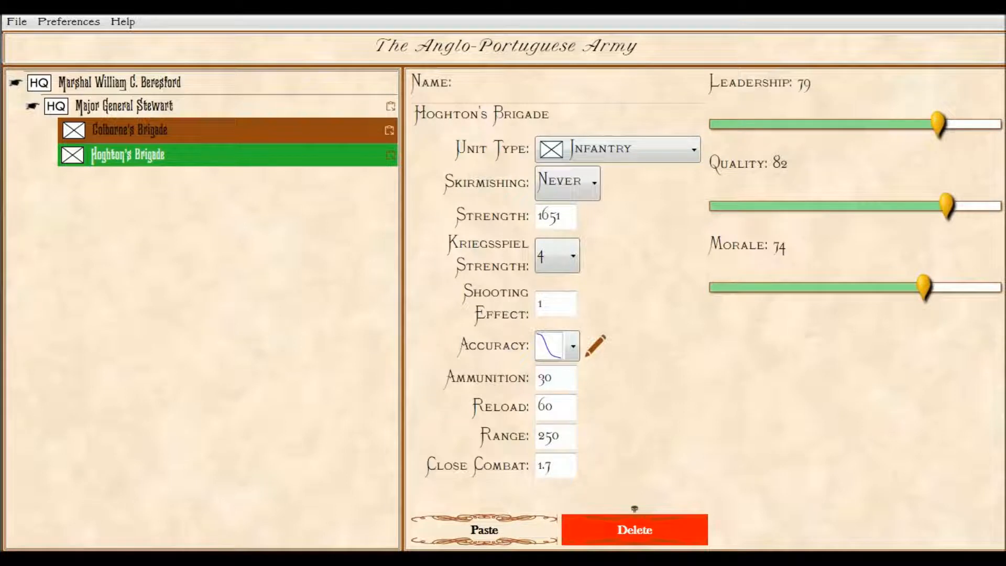
# Set Hoghton's Brigade's leadership to 90, quality to 83 and morale to 75.
pyautogui.moveTo(941, 122); pyautogui.dragTo(969, 129)
pyautogui.moveTo(946, 206); pyautogui.dragTo(949, 205)
pyautogui.moveTo(929, 291); pyautogui.dragTo(931, 291)
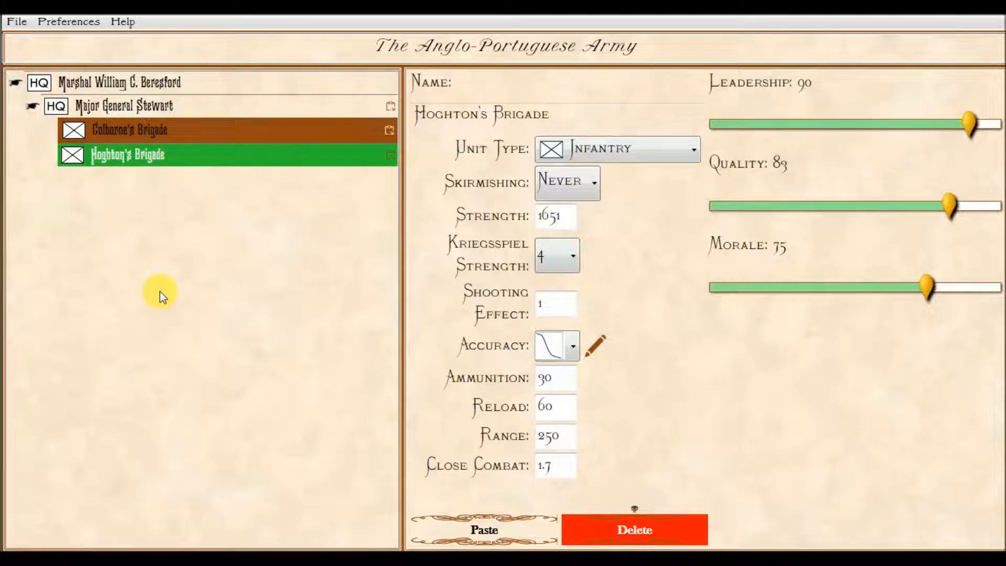
# Add a third subordinate unit under Major General Stewart and paste the copied Colborne's Brigade attributes into it.
pyautogui.click(184, 108)
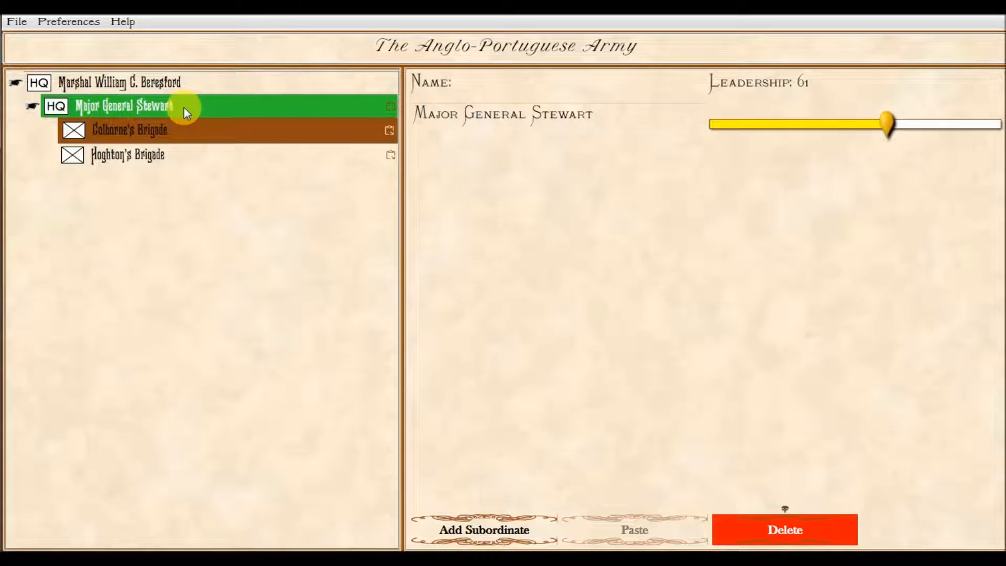
pyautogui.click(495, 533)
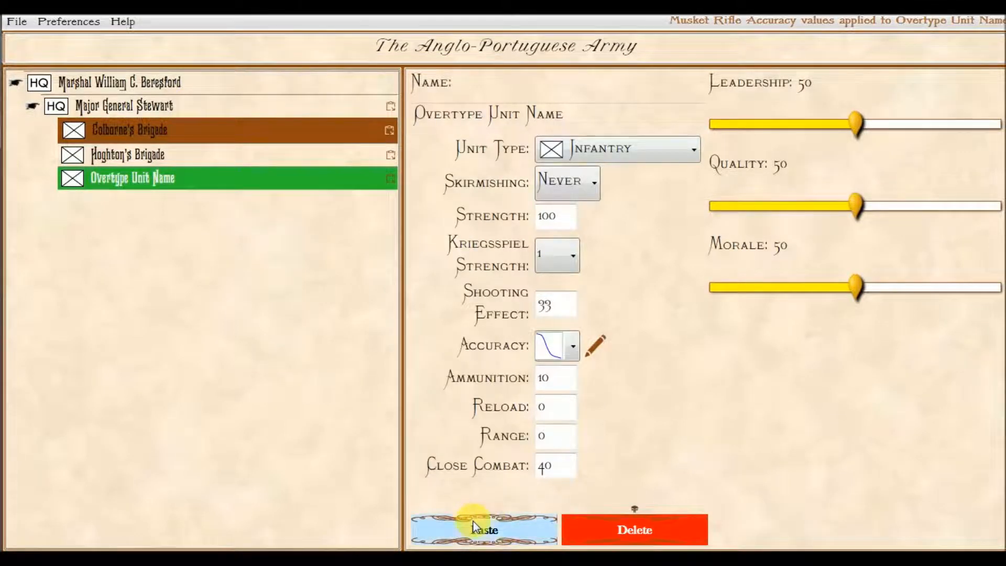
pyautogui.click(475, 532)
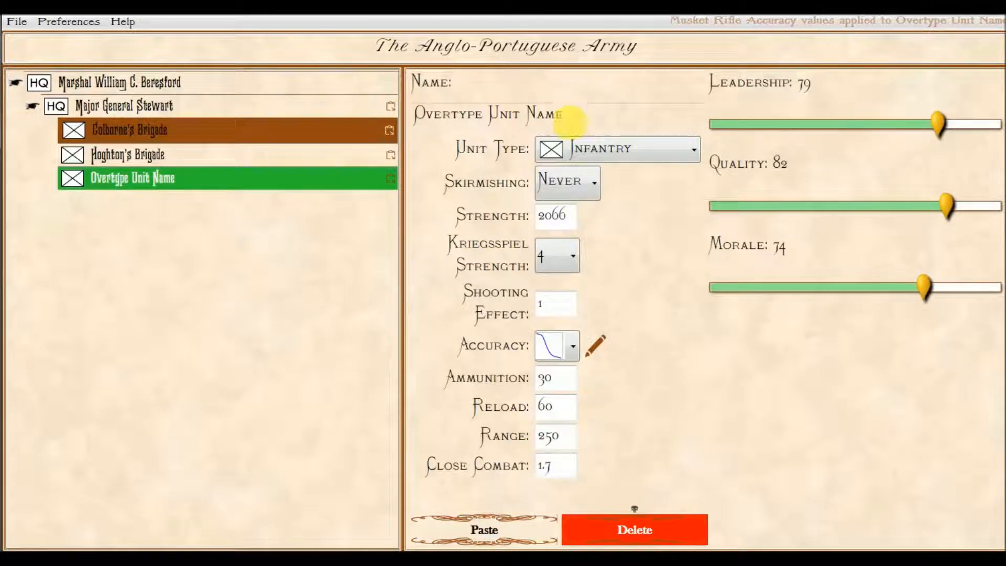
# Name the third unit Abercrombie's Brigade and set its strength to 1597.
pyautogui.click(579, 117)
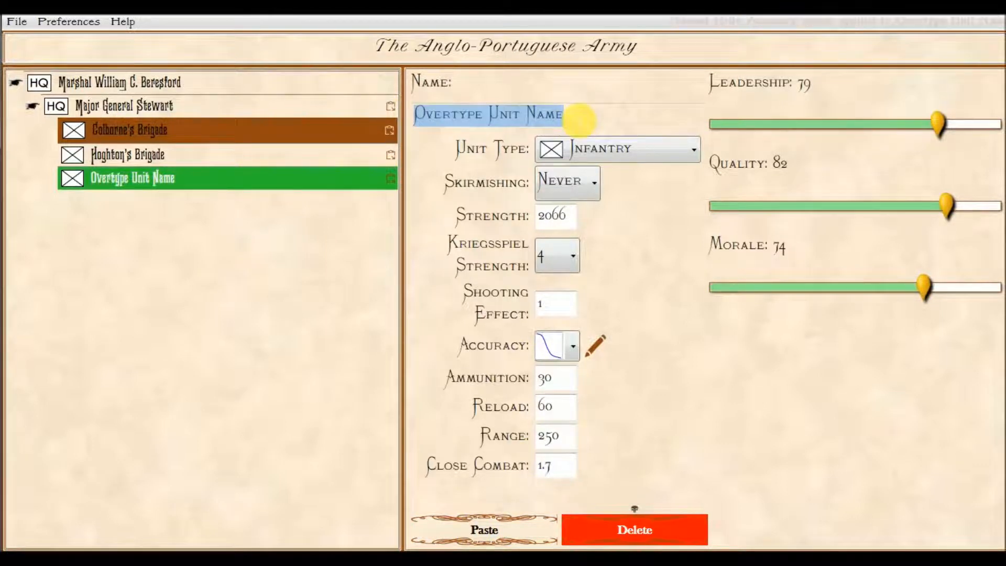
pyautogui.write("Abercrombie's Bri")
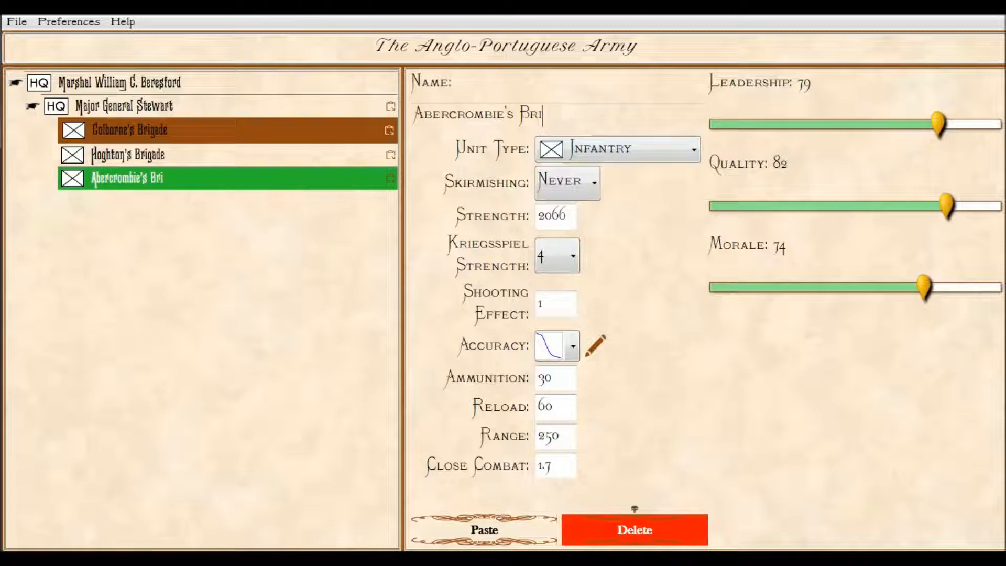
pyautogui.write('gade')
pyautogui.click(568, 224)
pyautogui.write('1597')
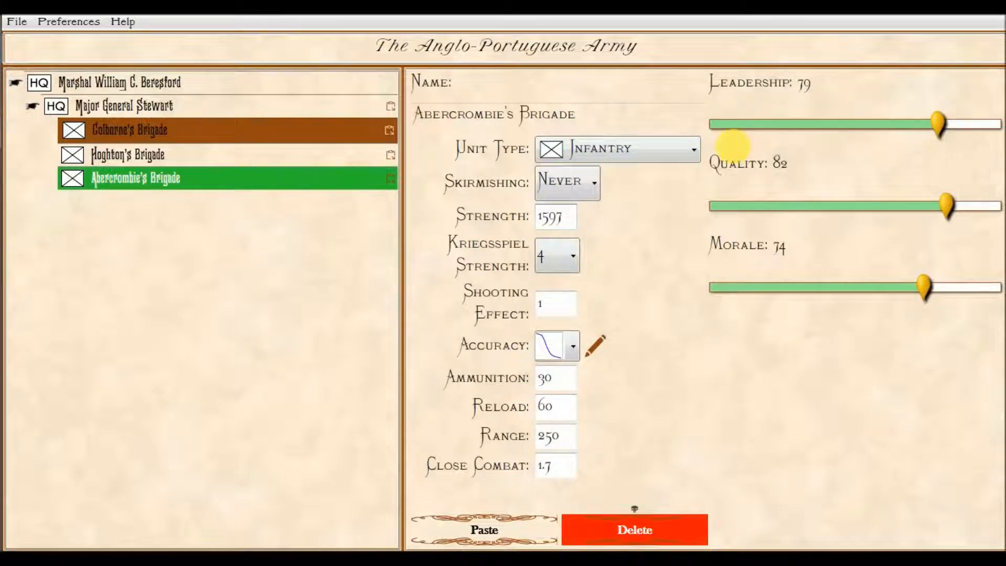
# Set Abercrombie's Brigade's leadership to 71, quality to 76 and morale to 70.
pyautogui.moveTo(938, 123); pyautogui.dragTo(915, 124)
pyautogui.moveTo(944, 212); pyautogui.dragTo(928, 212)
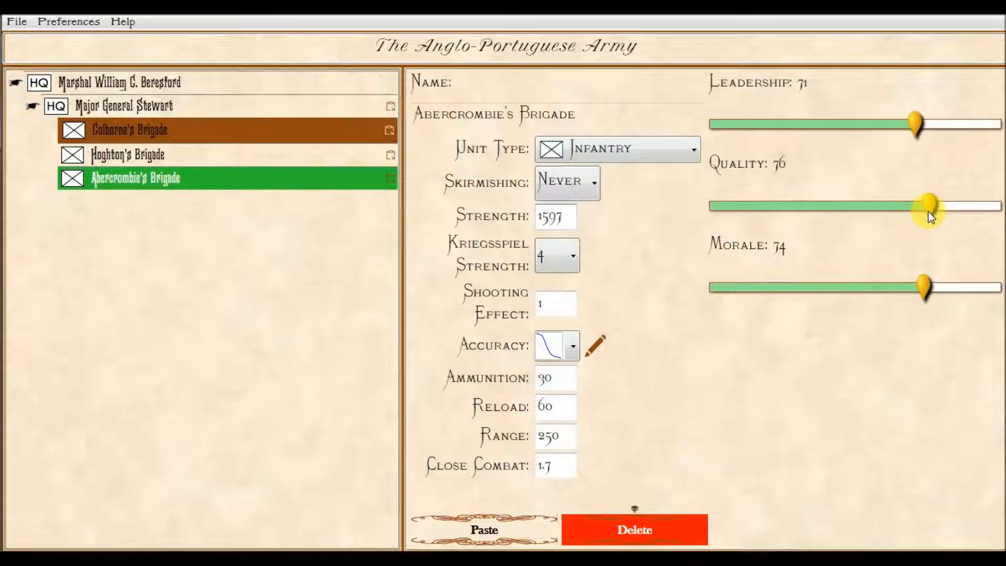
pyautogui.moveTo(924, 283); pyautogui.dragTo(913, 286)
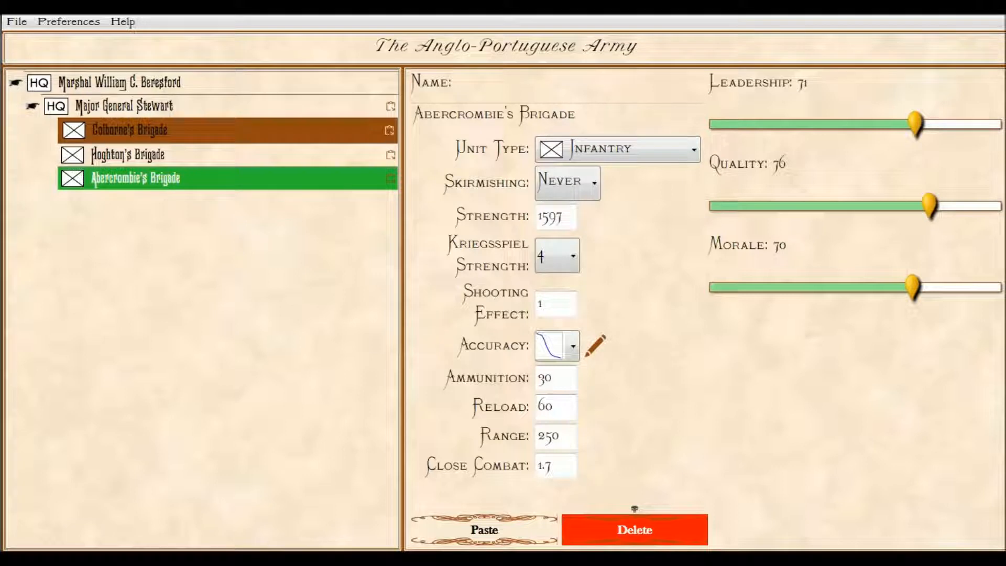
# Add a fourth subordinate unit under Major General Stewart as Light Infantry with skirmishing set to Always.
pyautogui.click(145, 110)
pyautogui.click(514, 529)
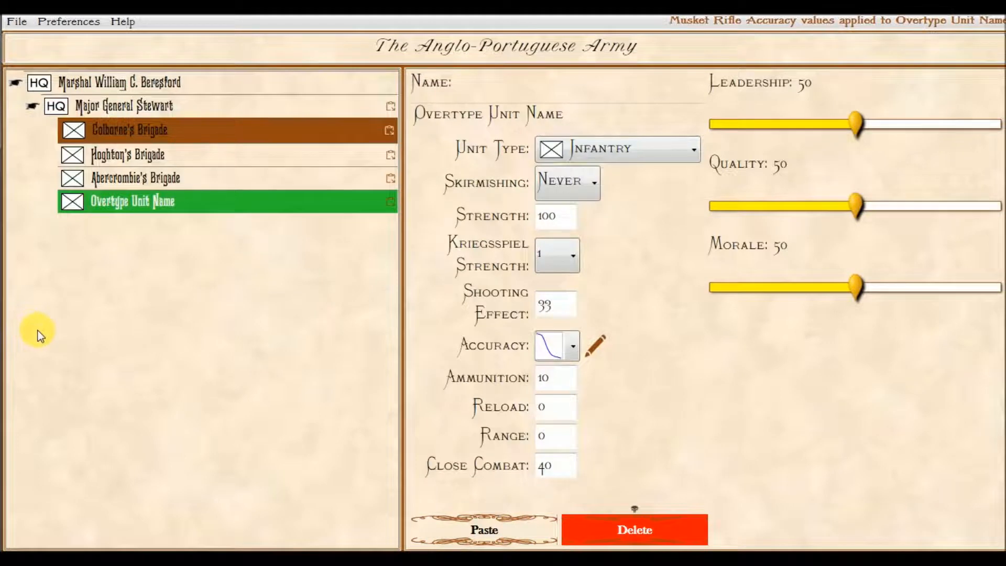
pyautogui.click(694, 153)
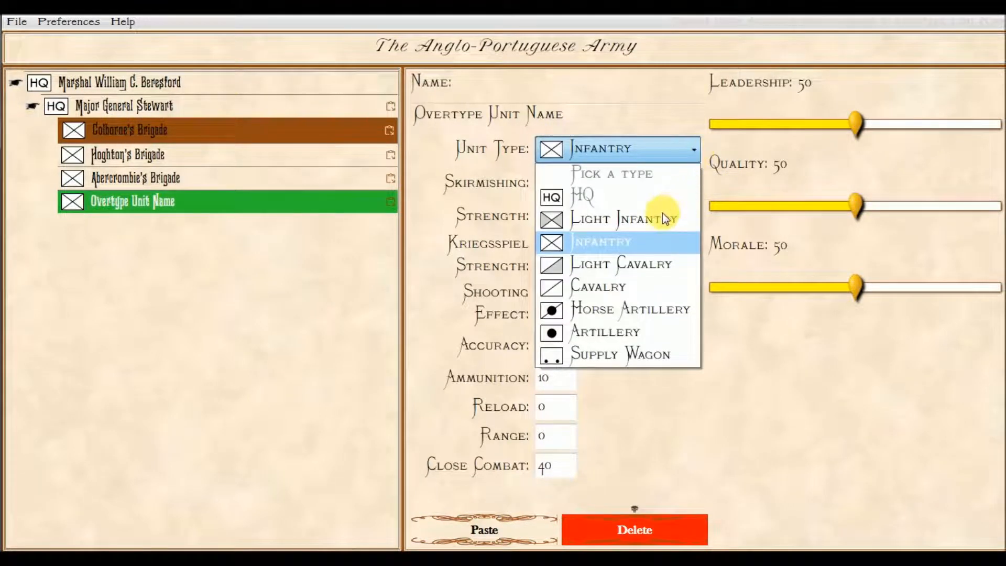
pyautogui.click(647, 222)
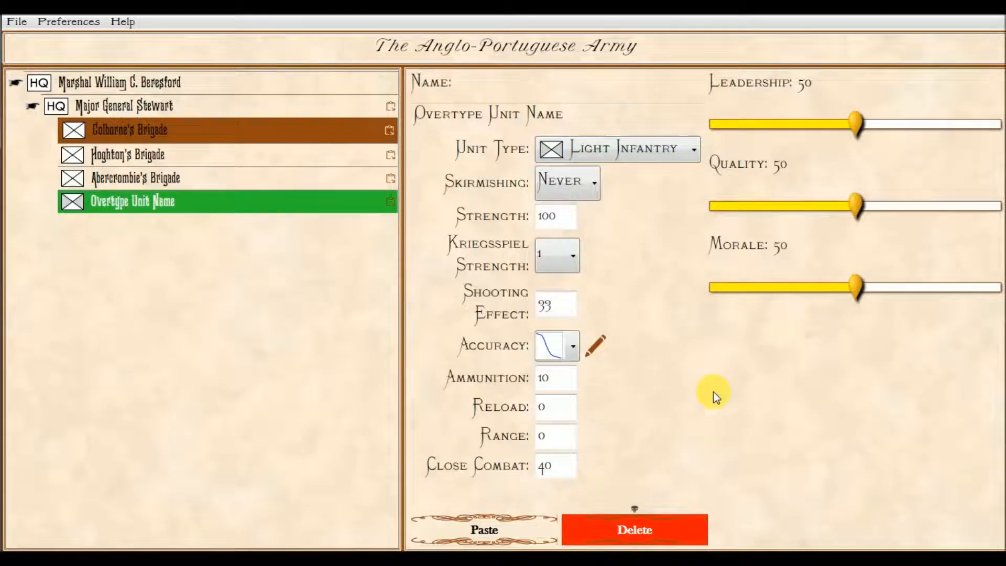
pyautogui.click(593, 183)
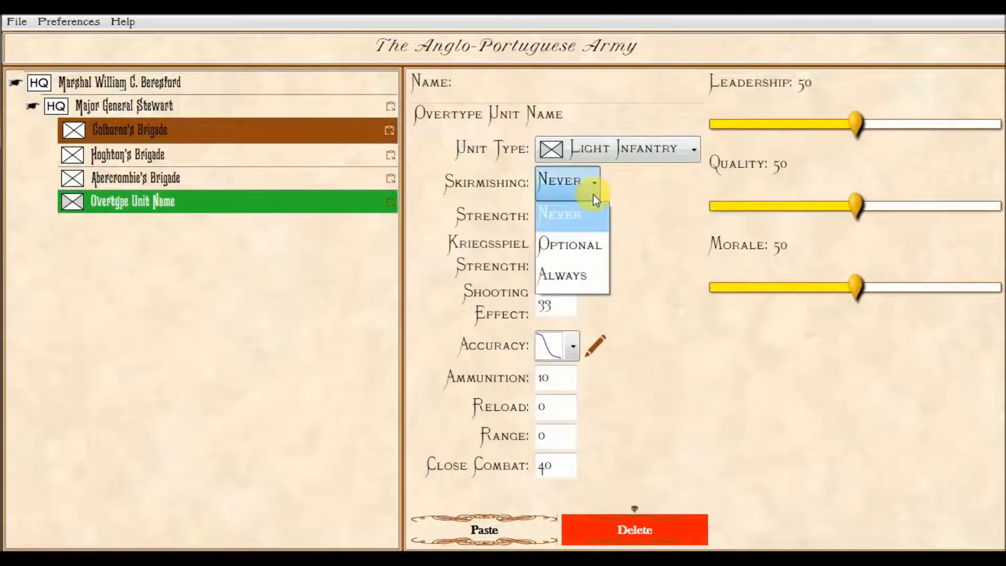
pyautogui.click(581, 277)
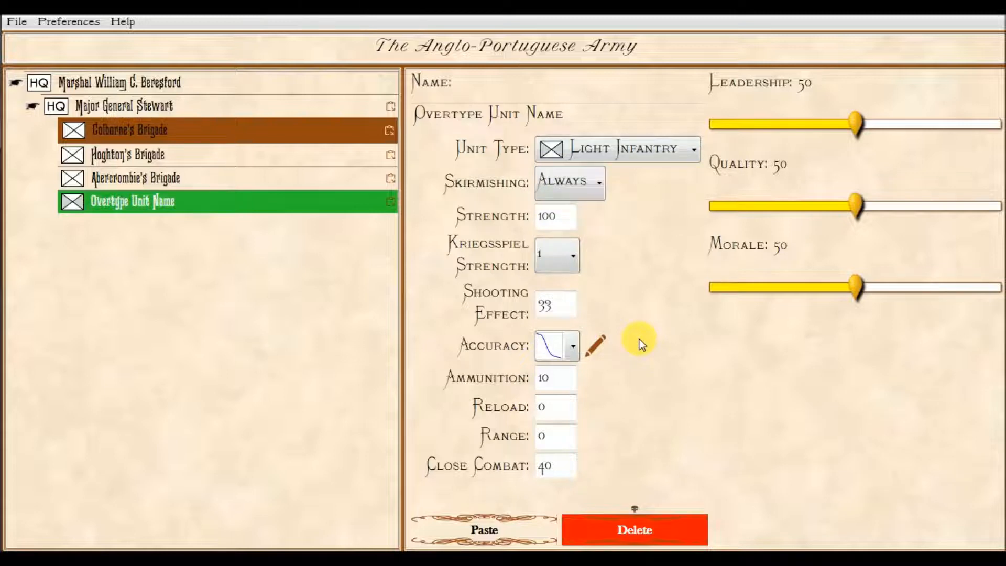
# Set the light infantry unit's strength to 146 and shooting effect to 1.0, keeping the Musket Rifle accuracy.
pyautogui.moveTo(567, 217); pyautogui.dragTo(521, 218)
pyautogui.write('146')
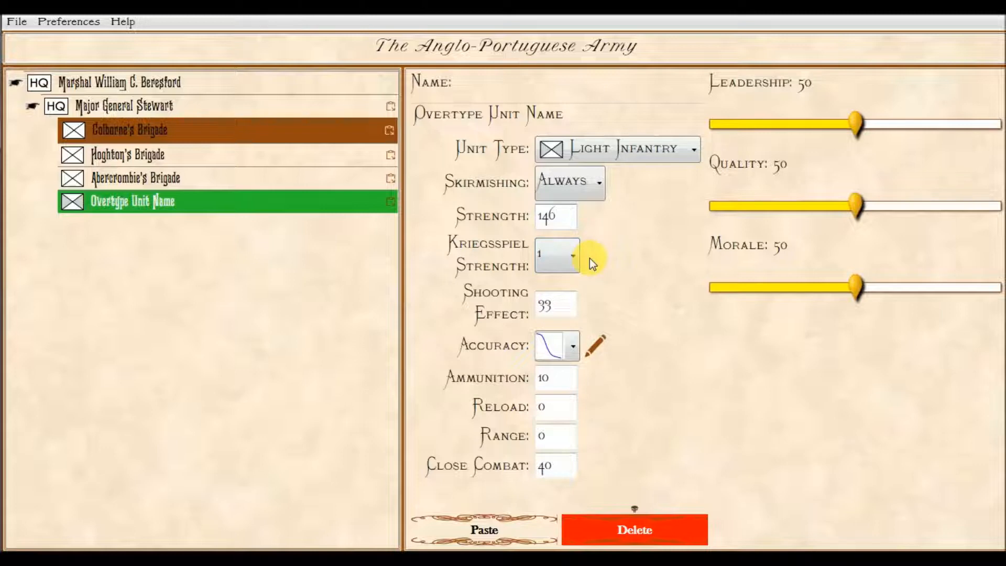
pyautogui.doubleClick(559, 309)
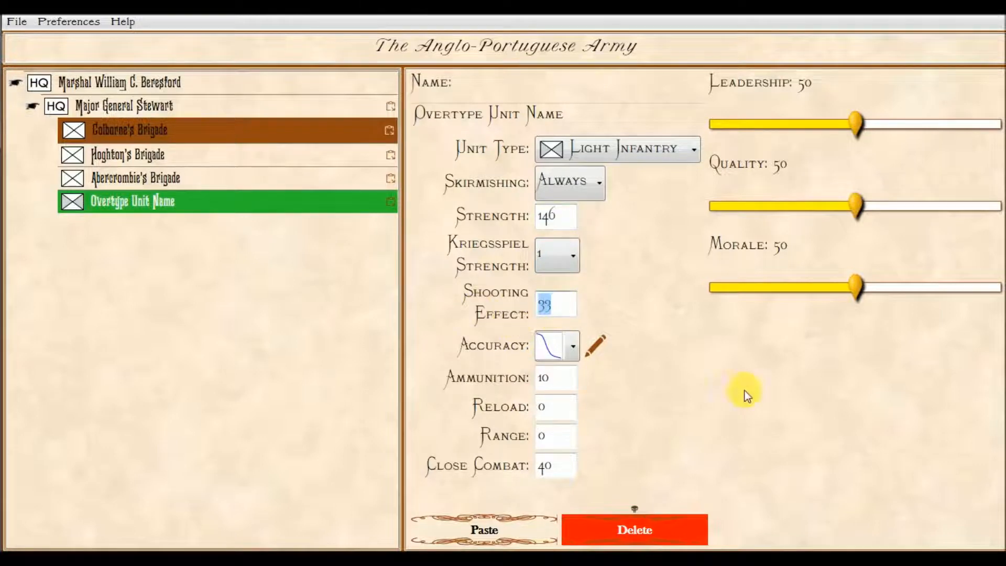
pyautogui.write('1.0')
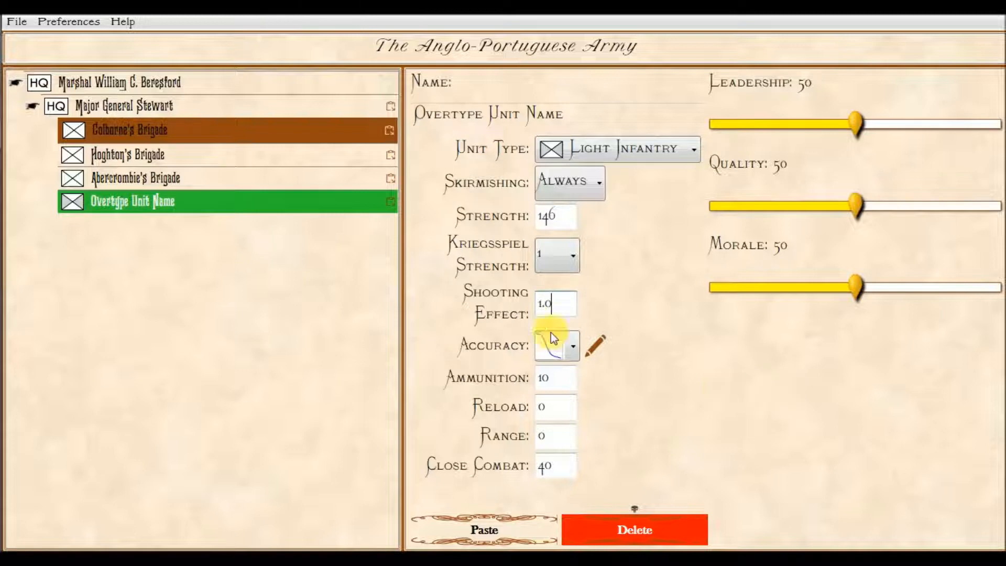
pyautogui.click(570, 346)
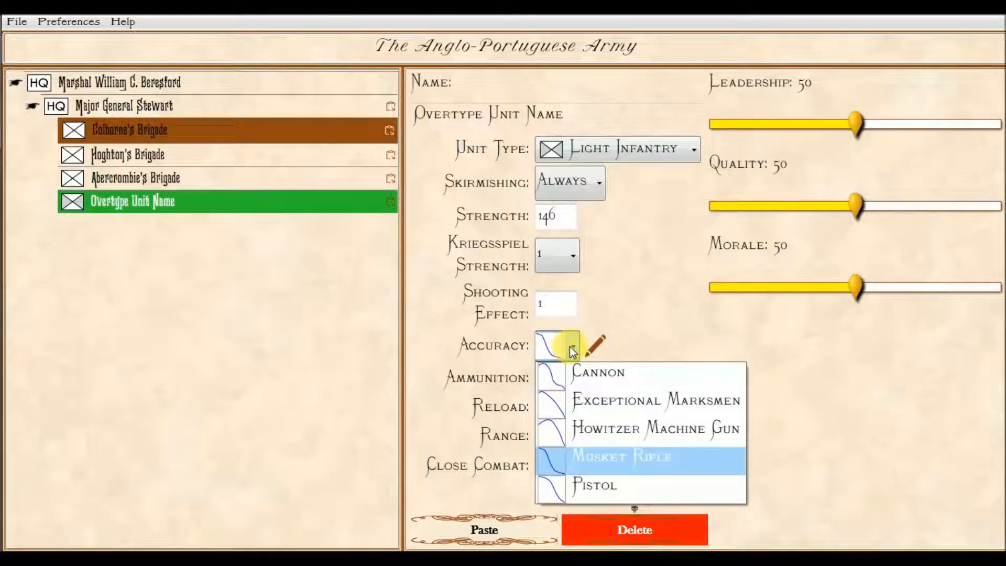
pyautogui.click(624, 335)
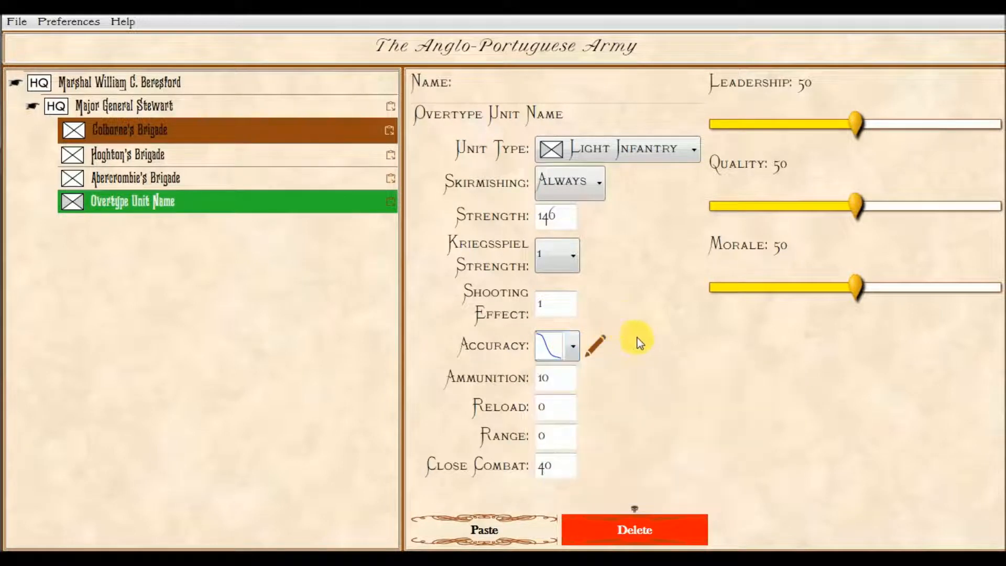
# Set the light infantry unit's ammunition to 30, reload to 60, range to 275 and close combat to 0.7.
pyautogui.press('Tab')
pyautogui.write('30')
pyautogui.press('Tab')
pyautogui.write('60')
pyautogui.press('Tab')
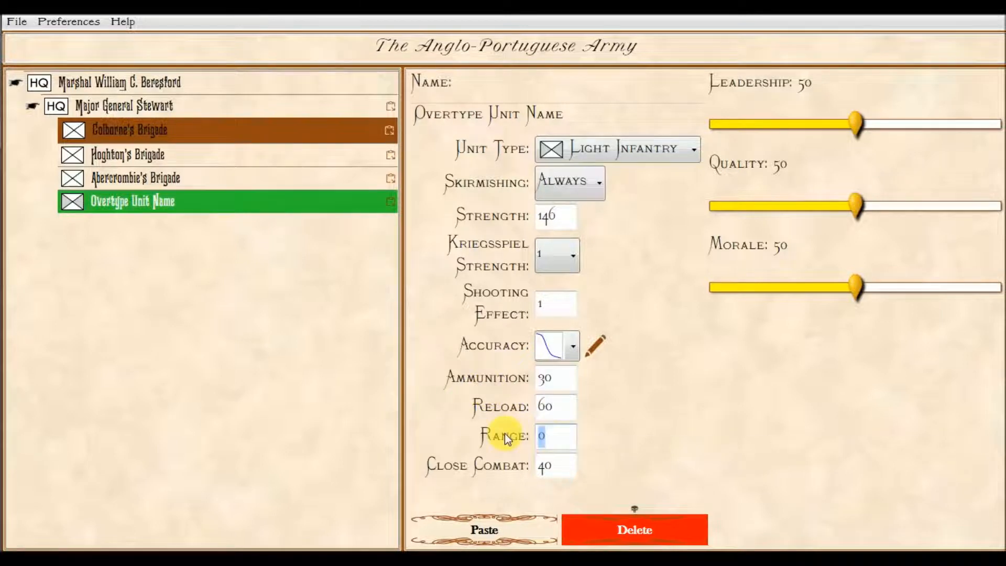
pyautogui.write('275')
pyautogui.press('Tab')
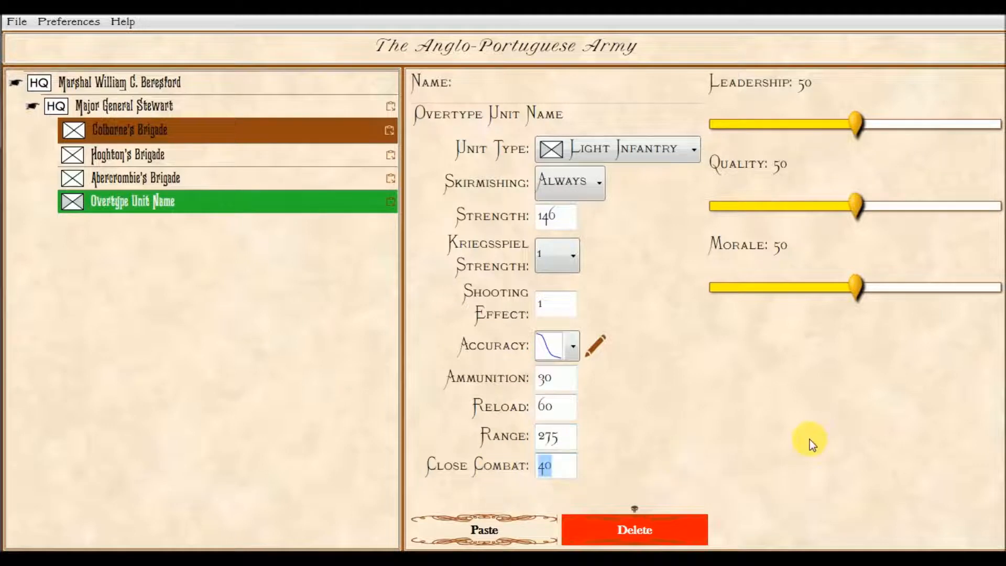
pyautogui.write('0.7')
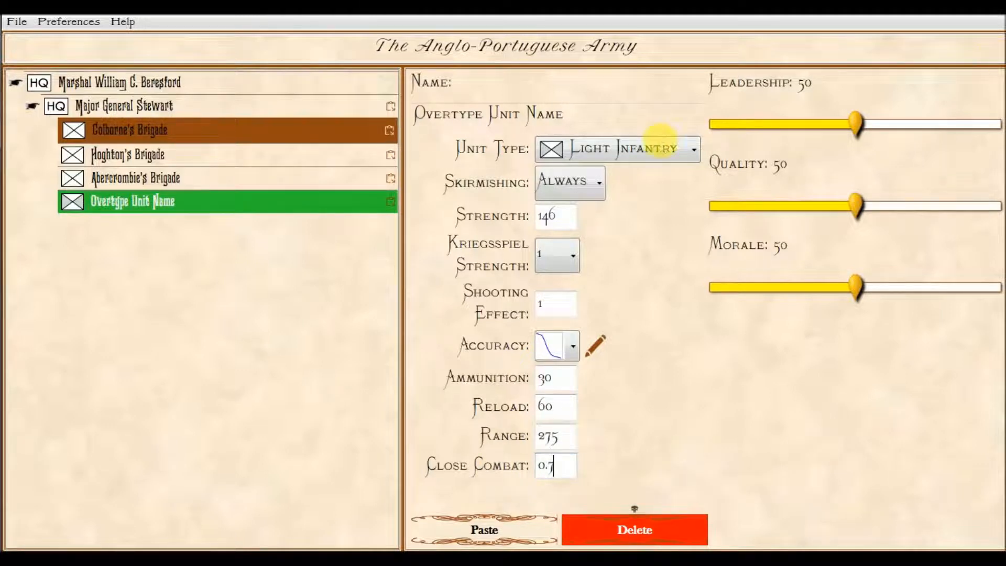
# Set the light infantry unit's leadership to 77, quality to 75 and morale to 82.
pyautogui.moveTo(853, 123); pyautogui.dragTo(931, 134)
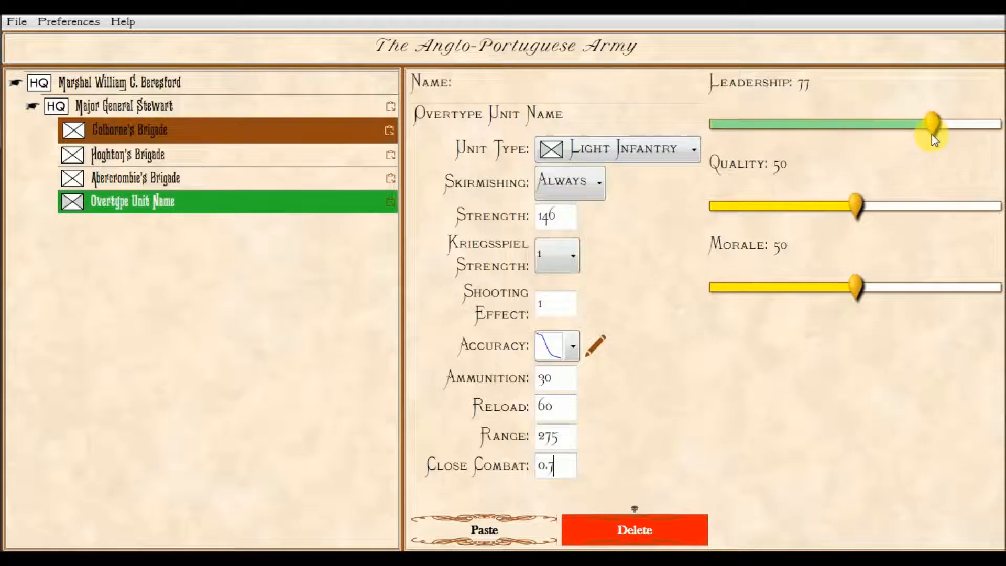
pyautogui.moveTo(879, 195); pyautogui.dragTo(926, 213)
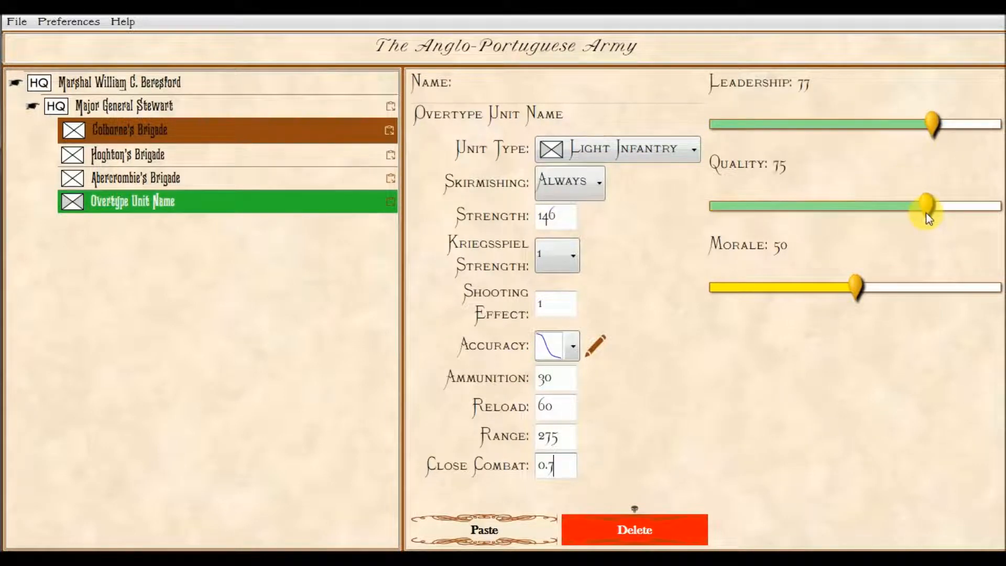
pyautogui.moveTo(859, 285); pyautogui.dragTo(949, 291)
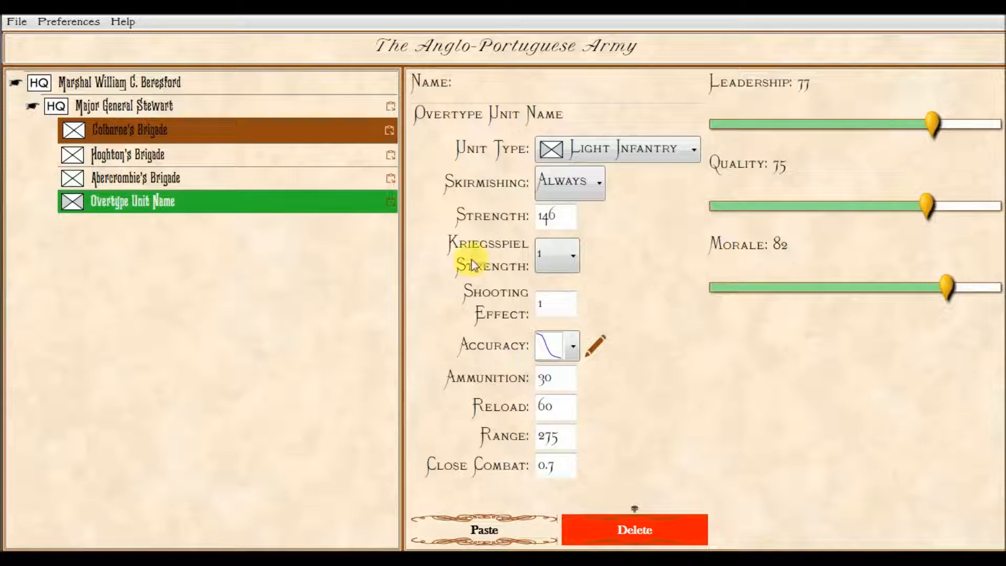
# Add a second HQ under Marshal William C. Beresford, named Major General Cole, with leadership 93.
pyautogui.click(224, 82)
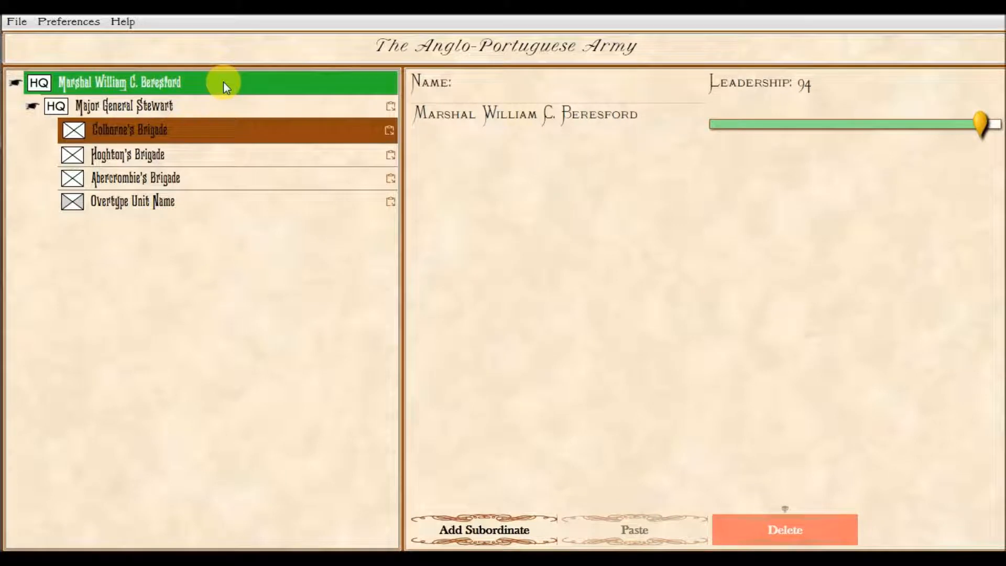
pyautogui.click(455, 532)
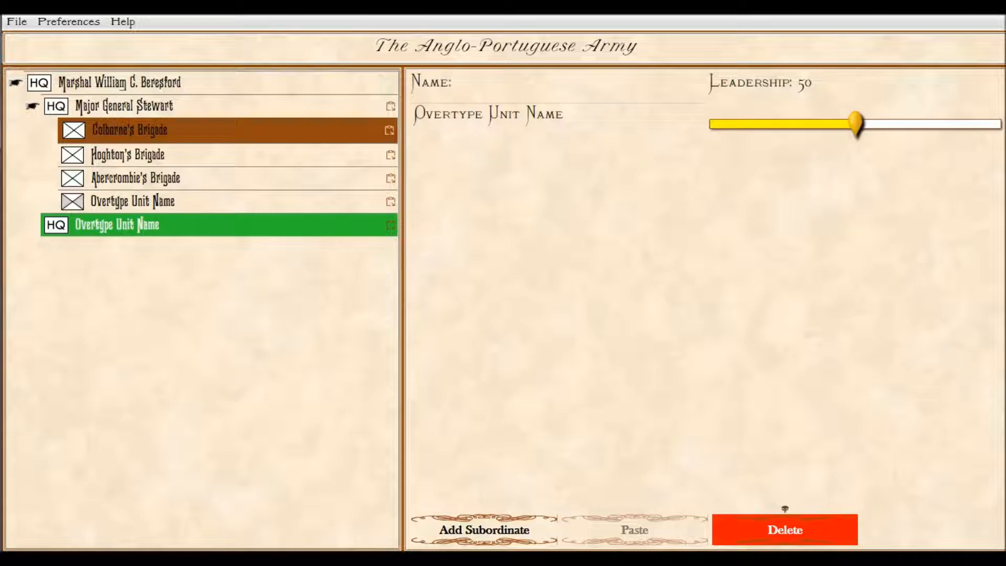
pyautogui.click(579, 118)
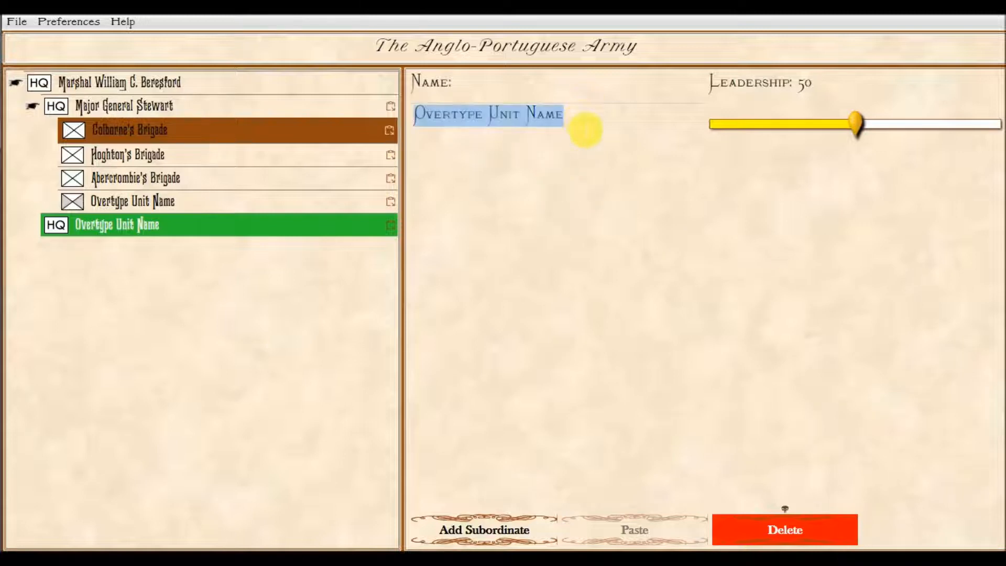
pyautogui.write('Maj')
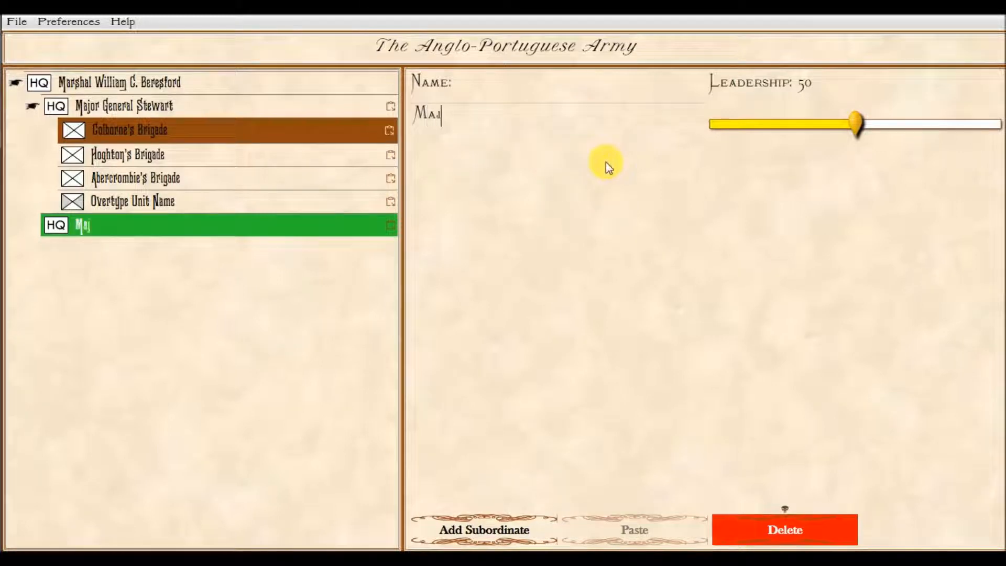
pyautogui.write('or General Cole')
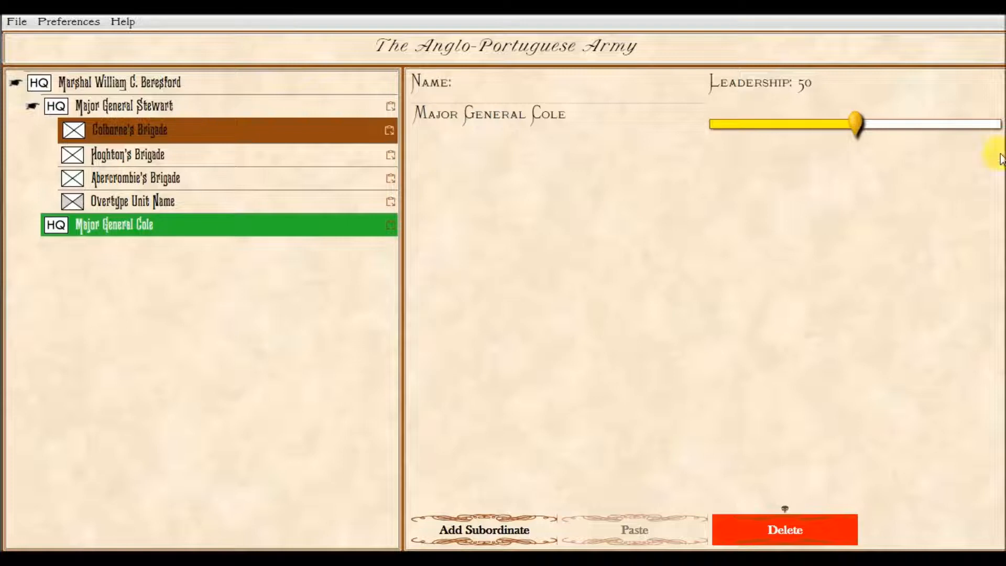
pyautogui.moveTo(855, 124); pyautogui.dragTo(978, 137)
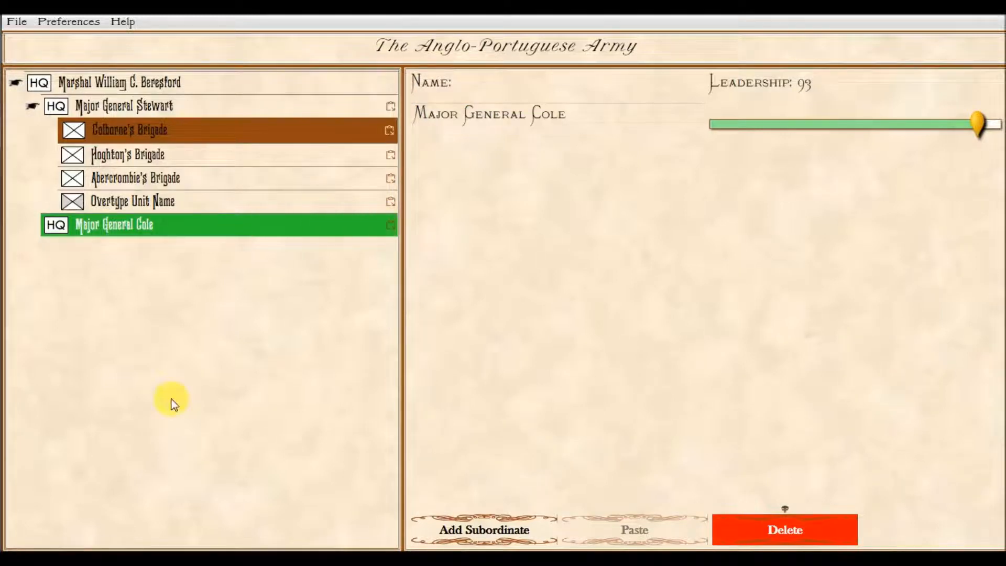
# Add a unit under Major General Cole with Colborne's Brigade's copied attributes and name it Myers's Brigade.
pyautogui.click(491, 530)
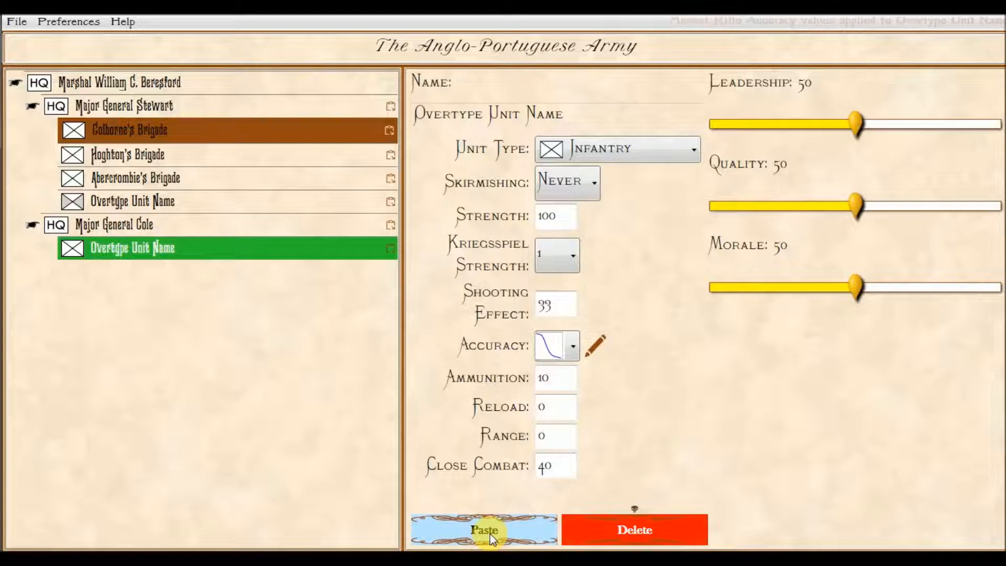
pyautogui.click(488, 531)
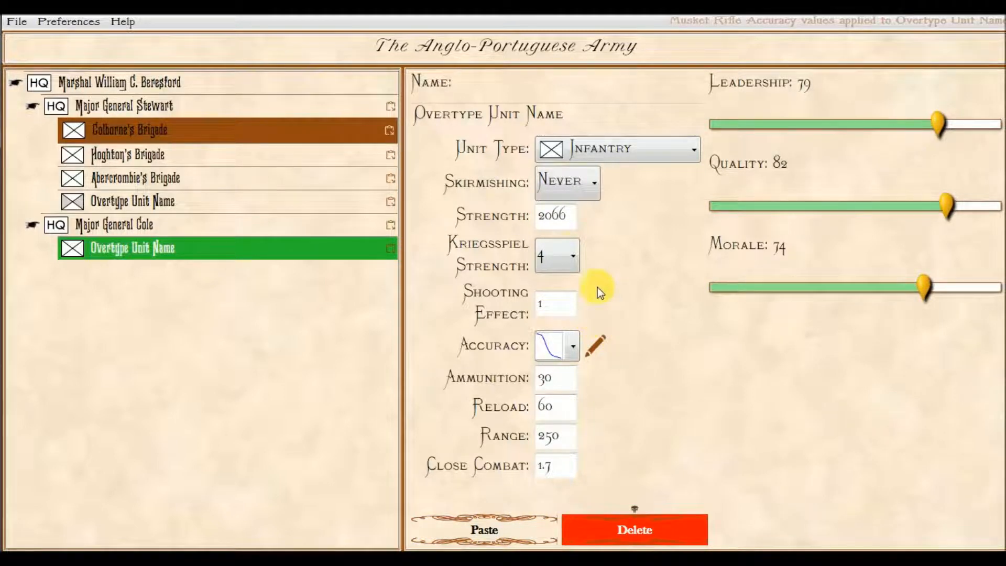
pyautogui.doubleClick(591, 119)
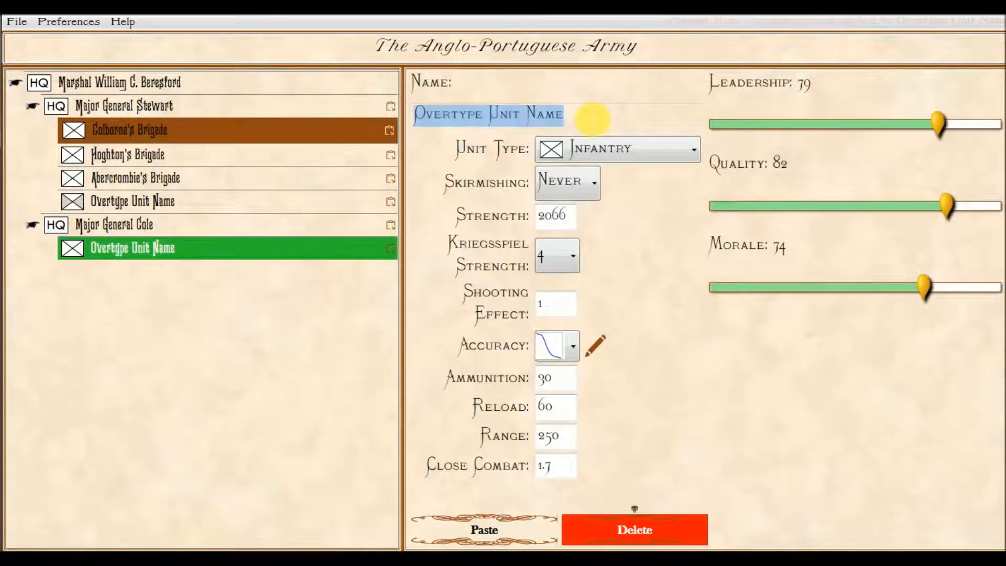
pyautogui.write('Myer')
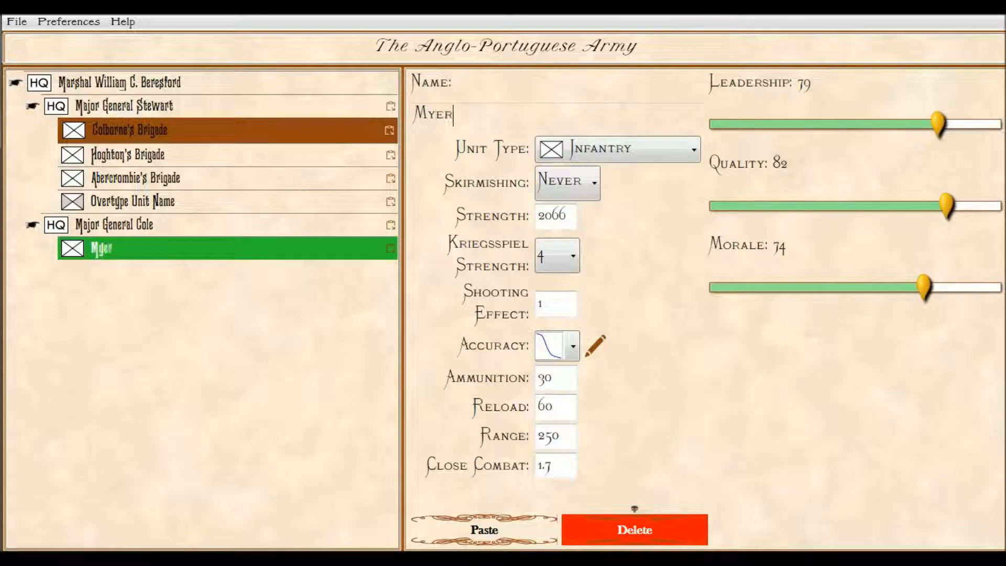
pyautogui.write("s's Brigade")
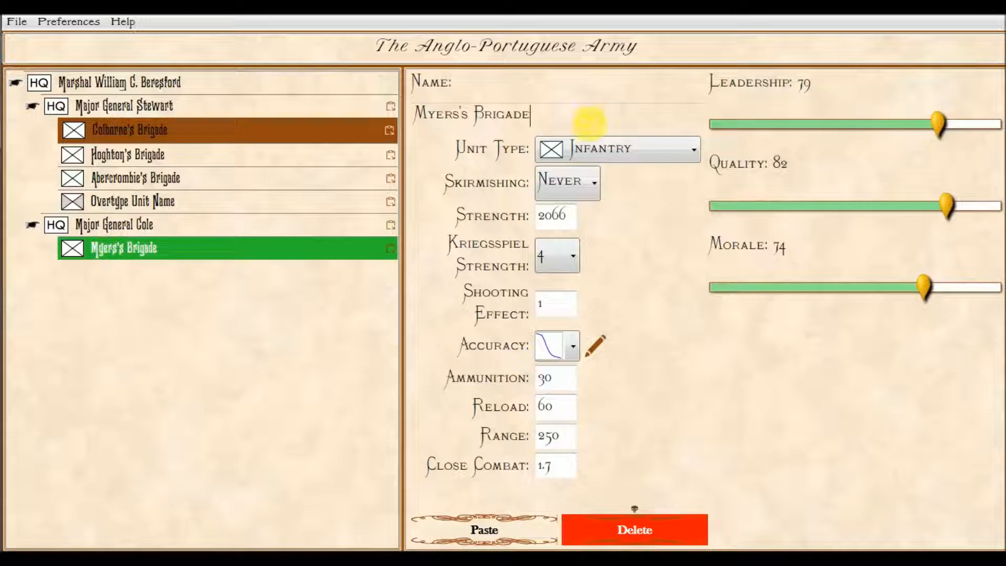
# Set Myers's Brigade's strength to 2015, leadership to 81, quality to 87 and morale to 78.
pyautogui.moveTo(573, 215); pyautogui.dragTo(535, 217)
pyautogui.write('2015')
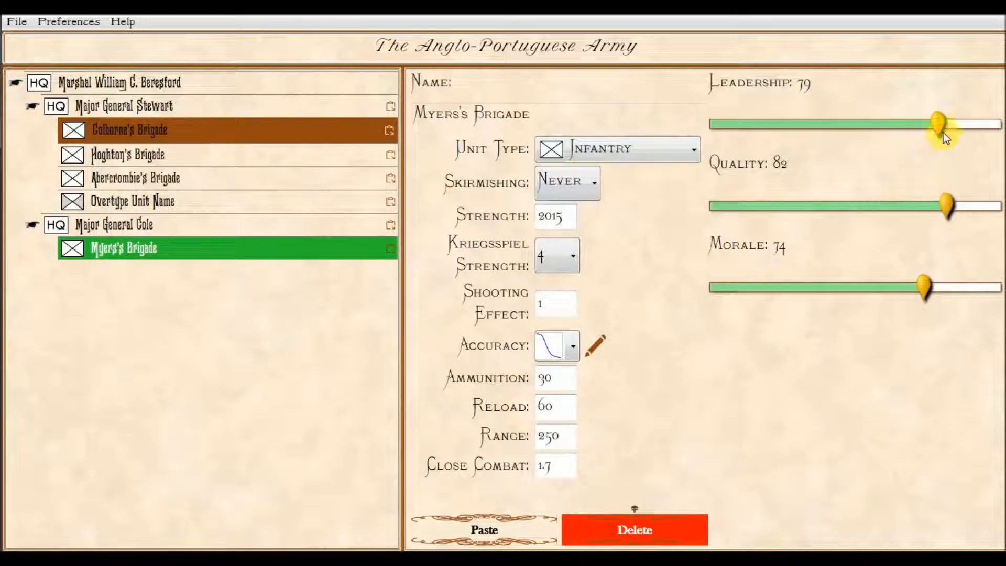
pyautogui.moveTo(940, 120); pyautogui.dragTo(946, 119)
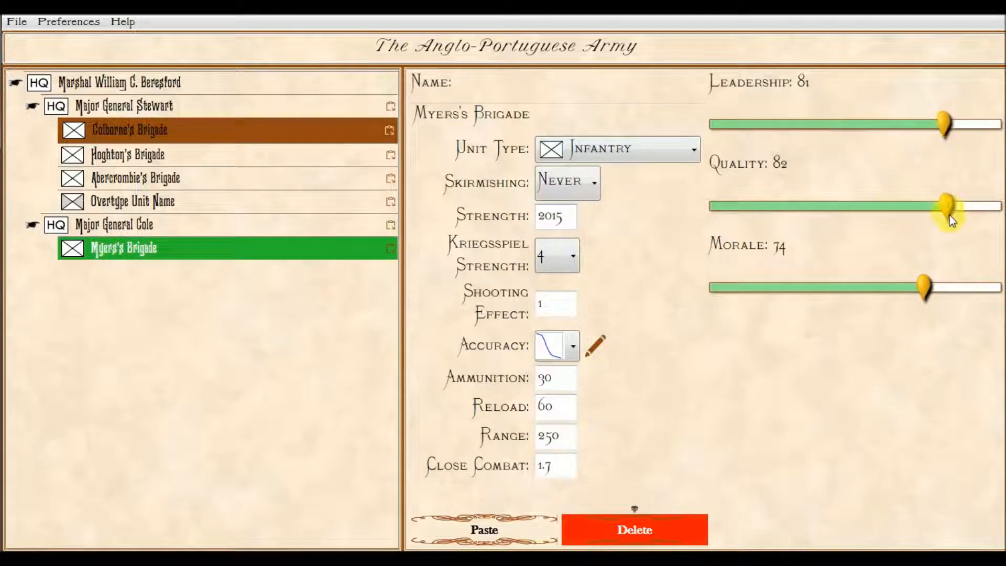
pyautogui.moveTo(950, 206); pyautogui.dragTo(961, 208)
pyautogui.moveTo(925, 283); pyautogui.dragTo(936, 285)
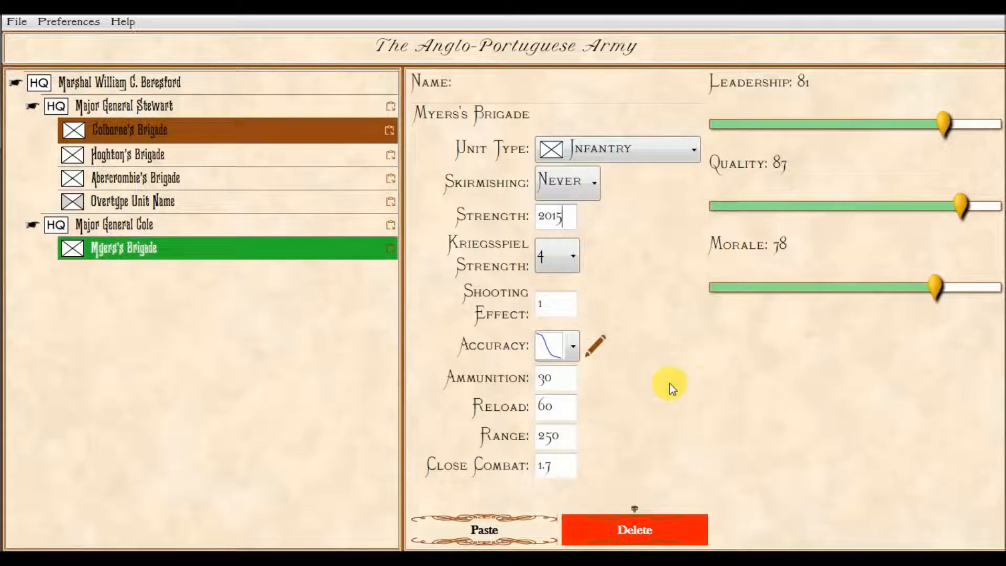
# Add a unit under Major General Cole with Colborne's Brigade's copied attributes and name it Kemmis's Brigade.
pyautogui.click(168, 222)
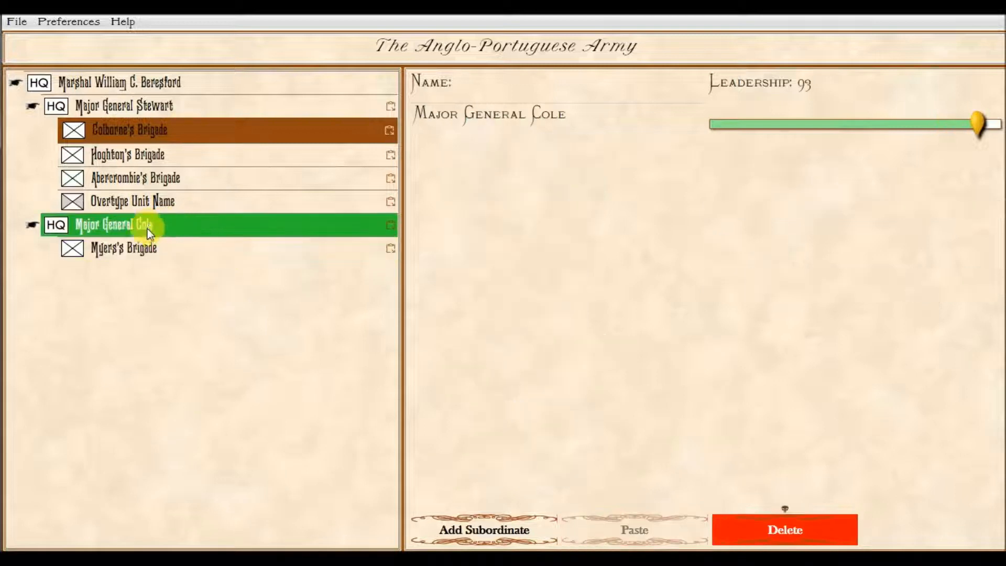
pyautogui.click(456, 530)
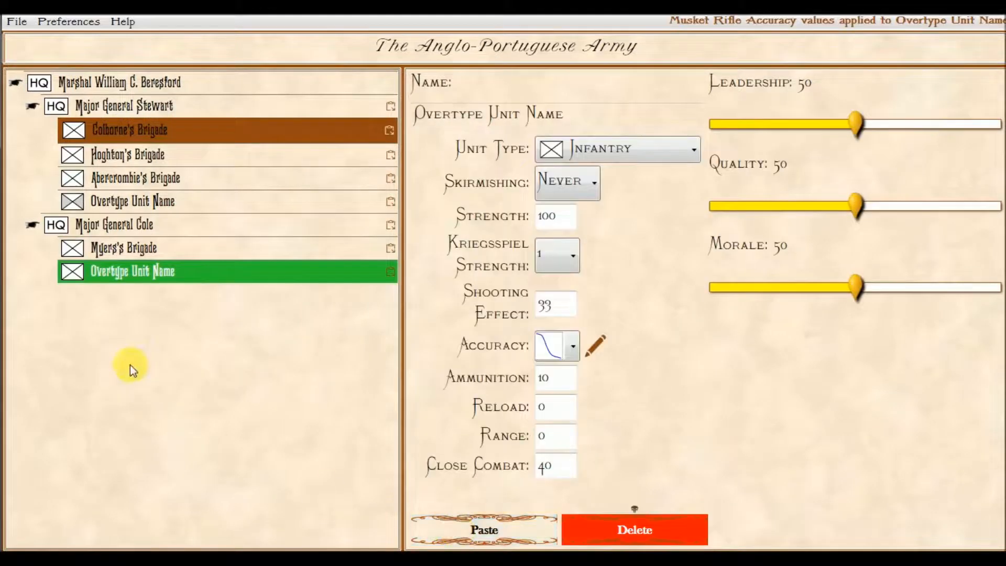
pyautogui.click(483, 530)
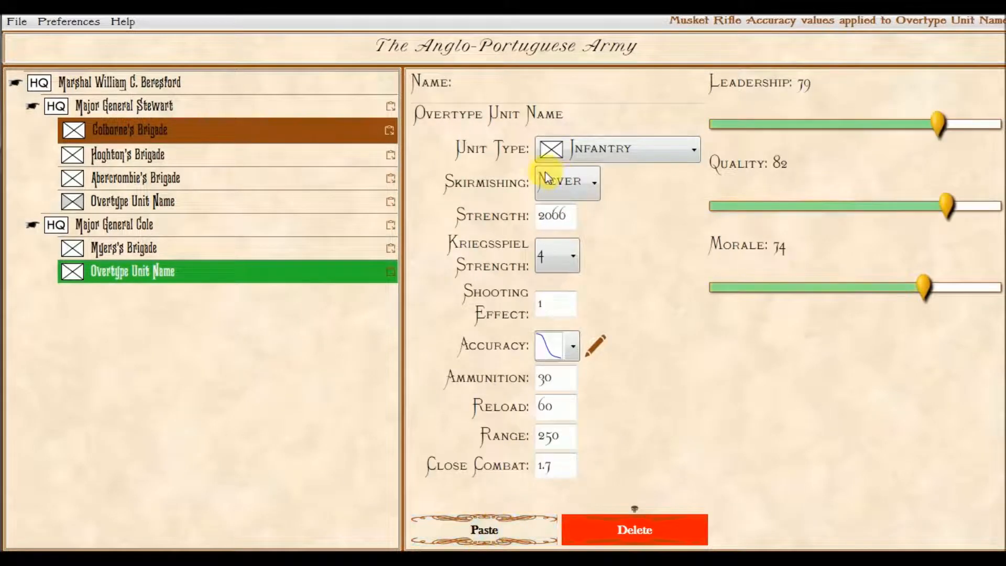
pyautogui.tripleClick(561, 114)
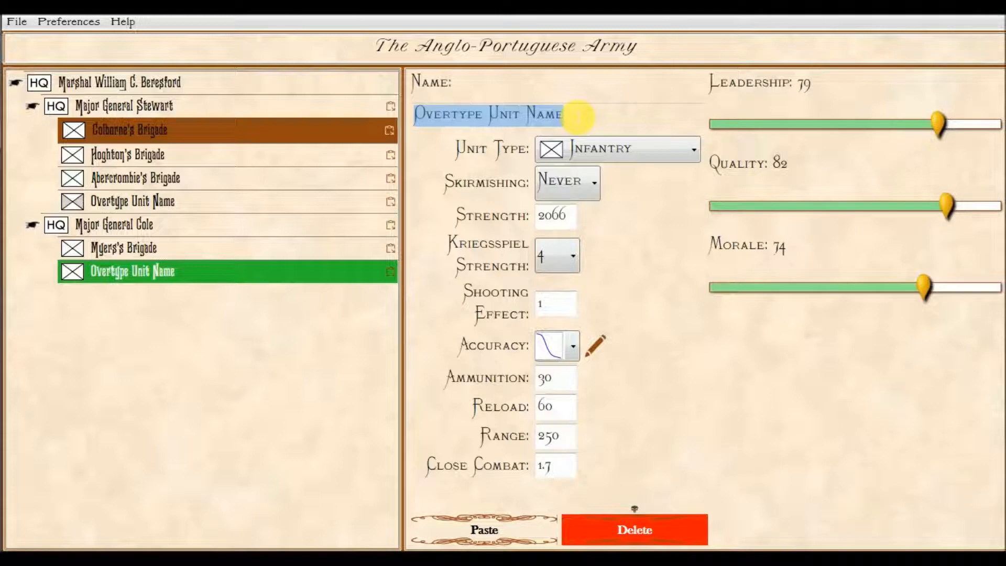
pyautogui.write('Kemm')
pyautogui.write("is's ")
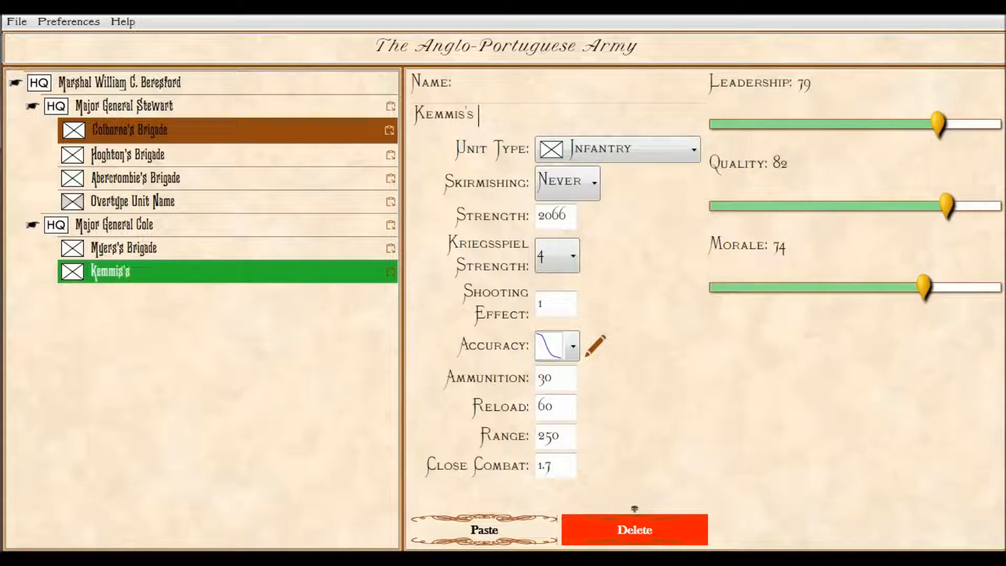
pyautogui.write('Brigade')
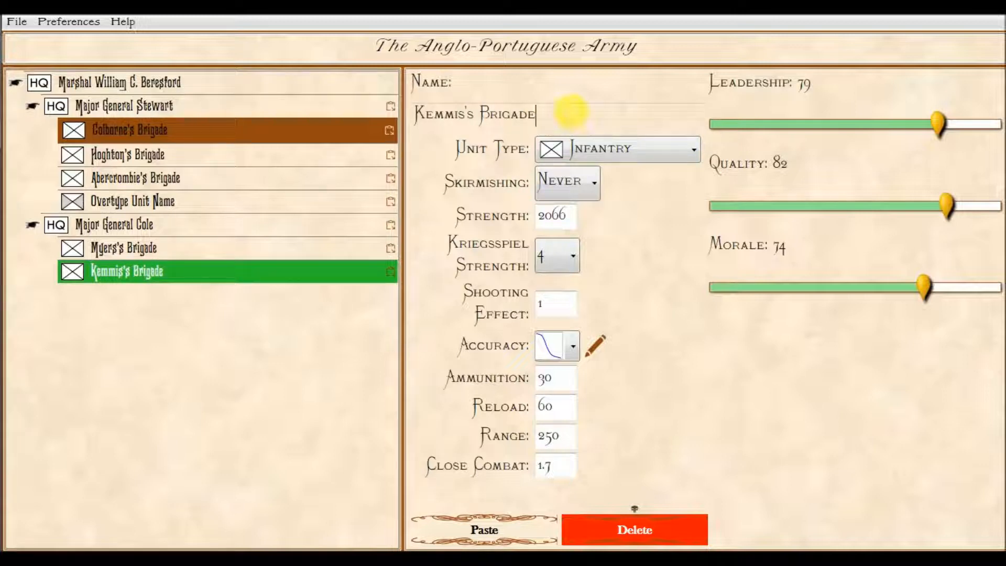
# Set Kemmis's Brigade's strength to 165 and its Kriegsspiel strength to 1.
pyautogui.moveTo(569, 218); pyautogui.dragTo(526, 215)
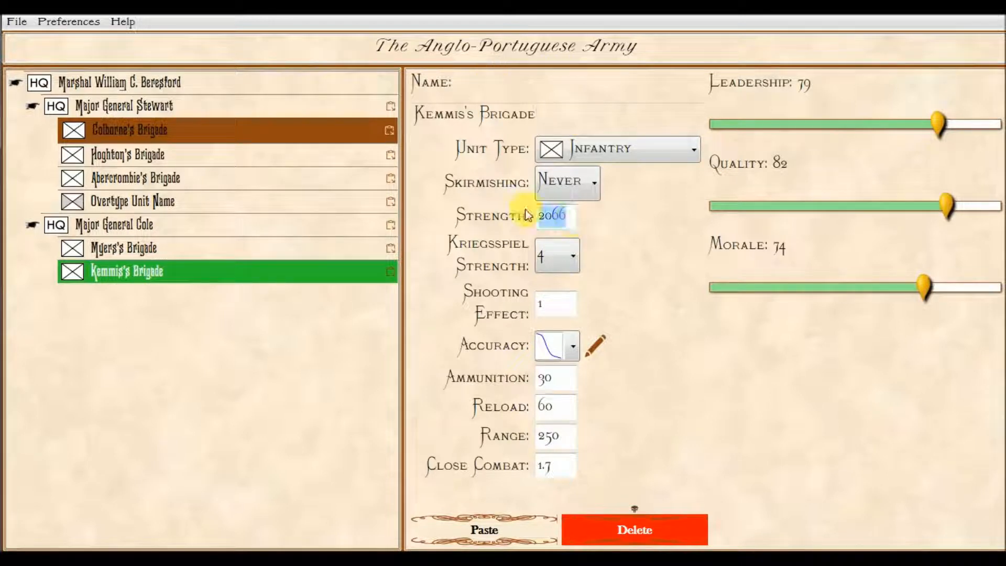
pyautogui.write('165')
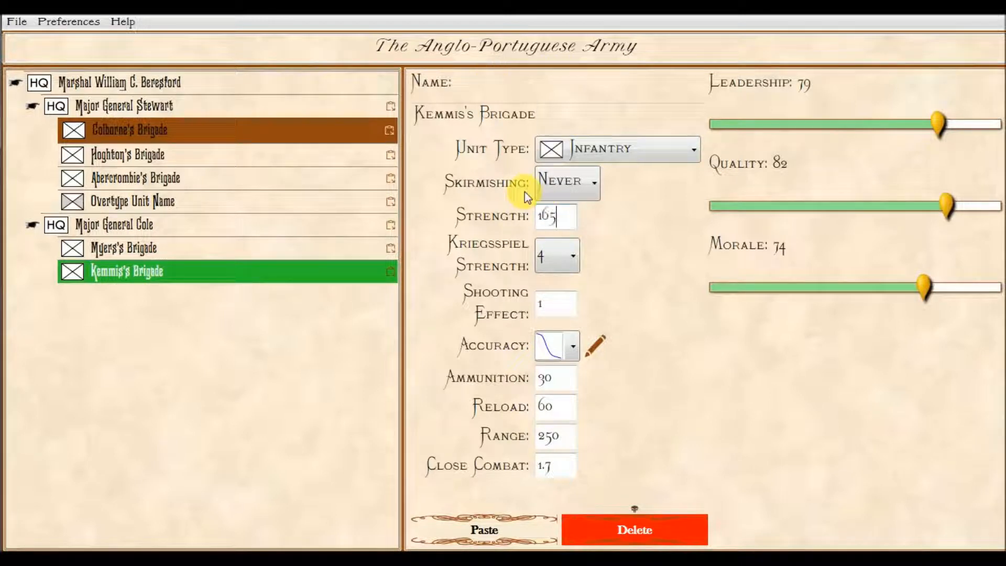
pyautogui.click(570, 254)
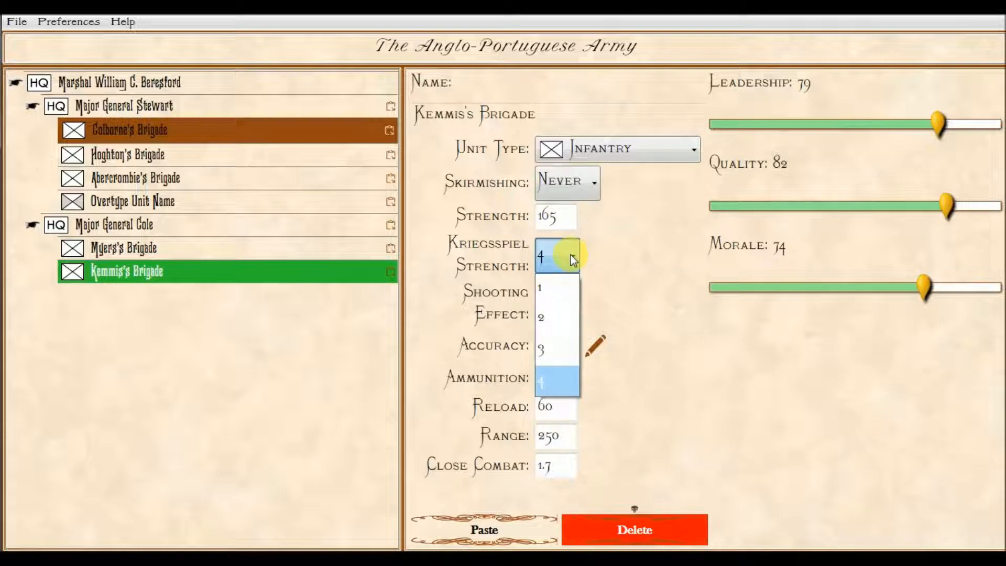
pyautogui.click(560, 295)
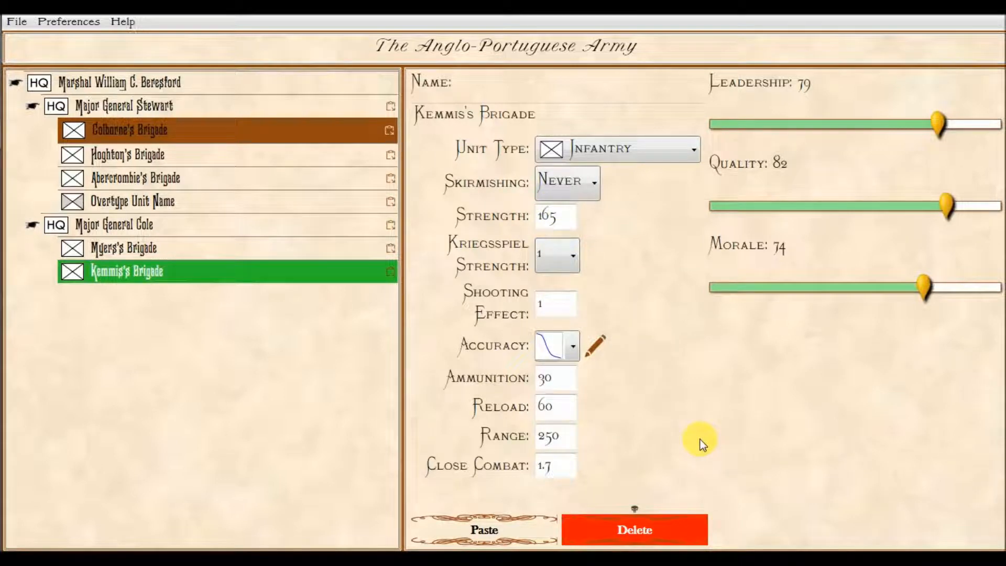
# Add a third unit under Major General Cole and name it Harvey's Brigade.
pyautogui.click(180, 229)
pyautogui.click(465, 533)
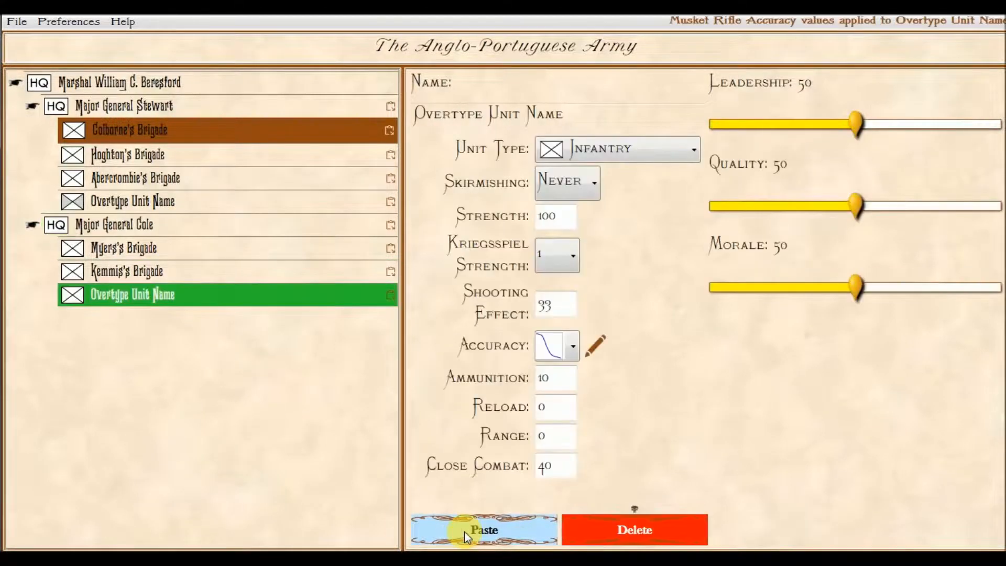
pyautogui.tripleClick(580, 120)
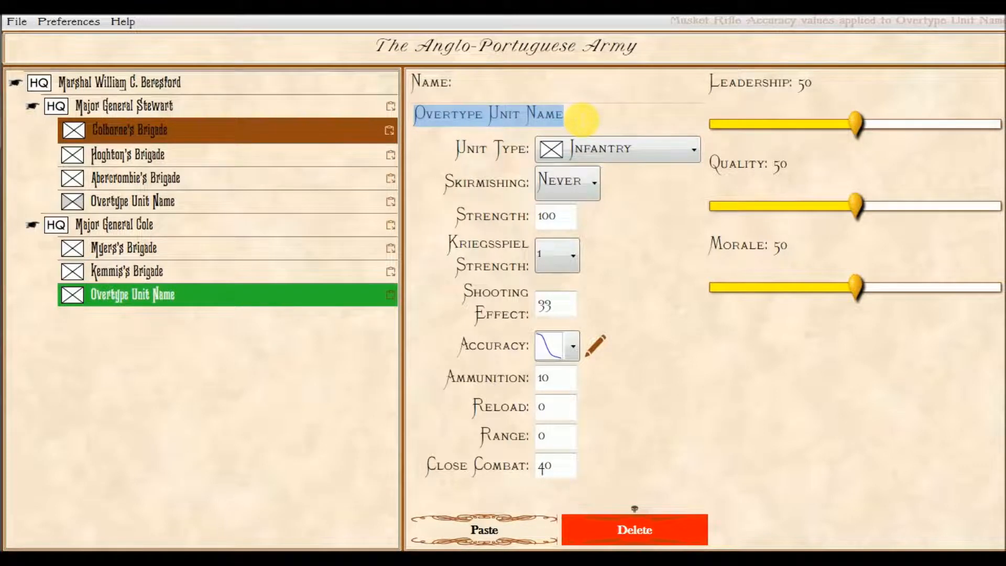
pyautogui.write('H')
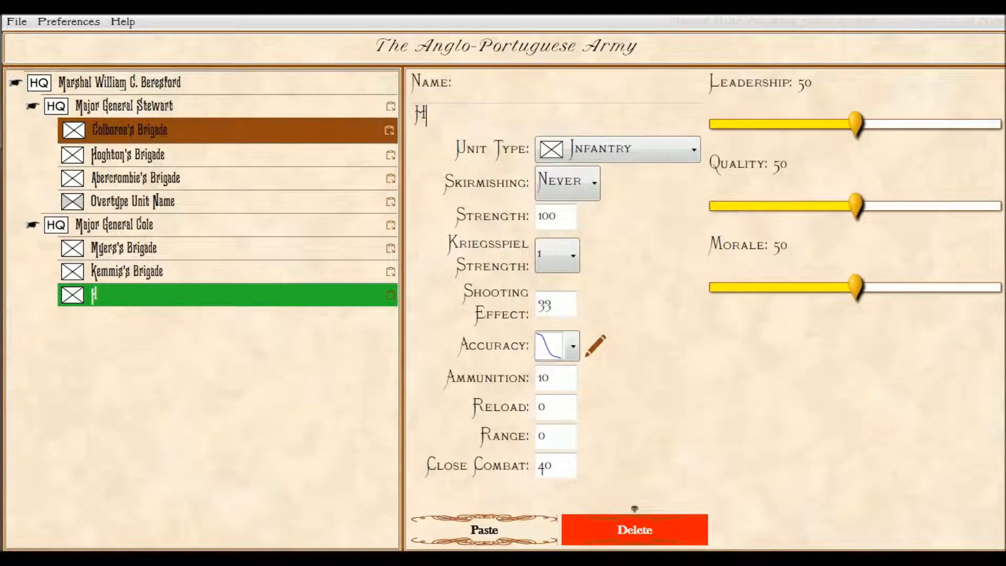
pyautogui.write("arvey's Br")
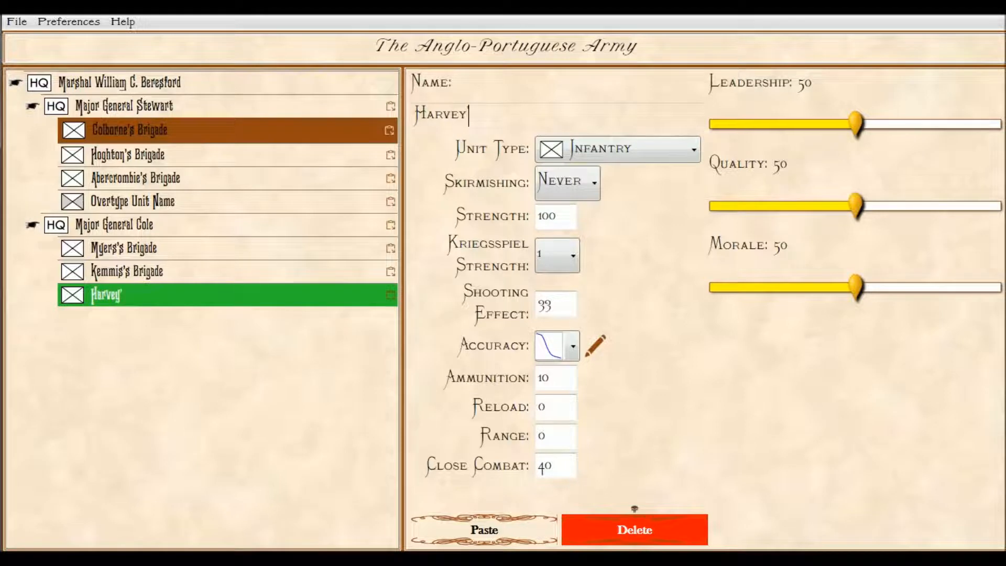
pyautogui.write('igade')
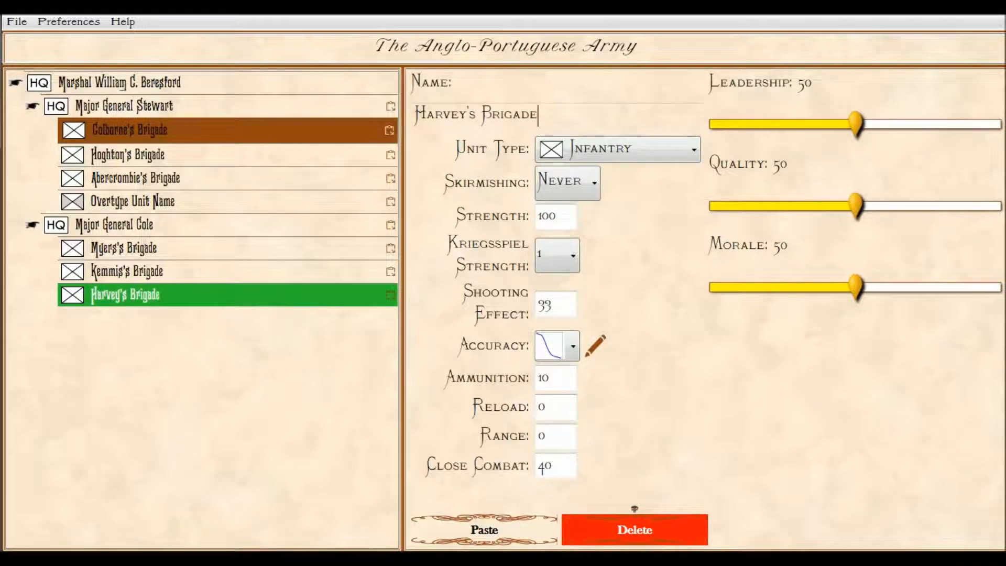
# Set Harvey's Brigade's strength to 2927 and its shooting effect to 1.0.
pyautogui.click(559, 185)
pyautogui.click(531, 216)
pyautogui.write('2927')
pyautogui.click(565, 311)
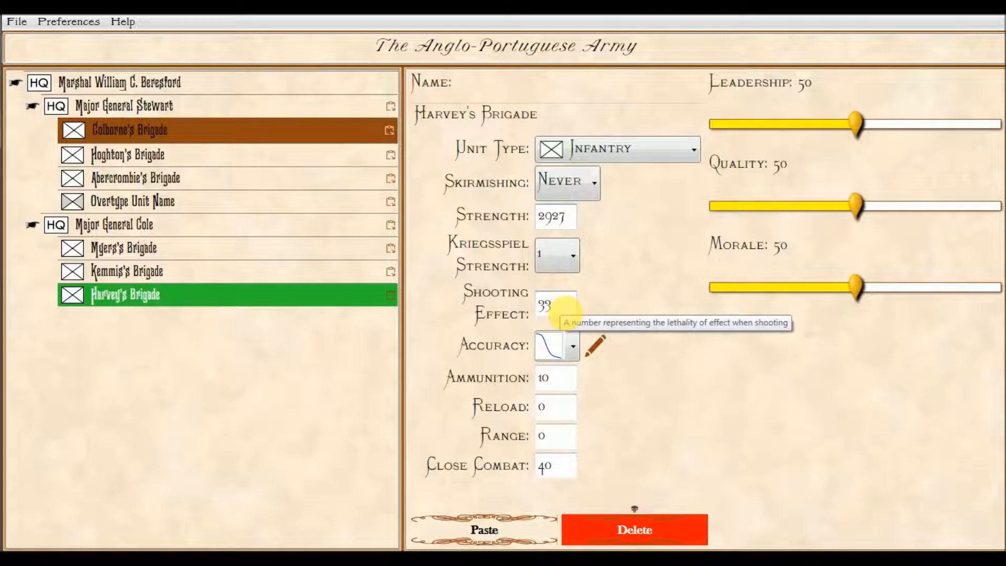
pyautogui.moveTo(565, 306); pyautogui.dragTo(521, 308)
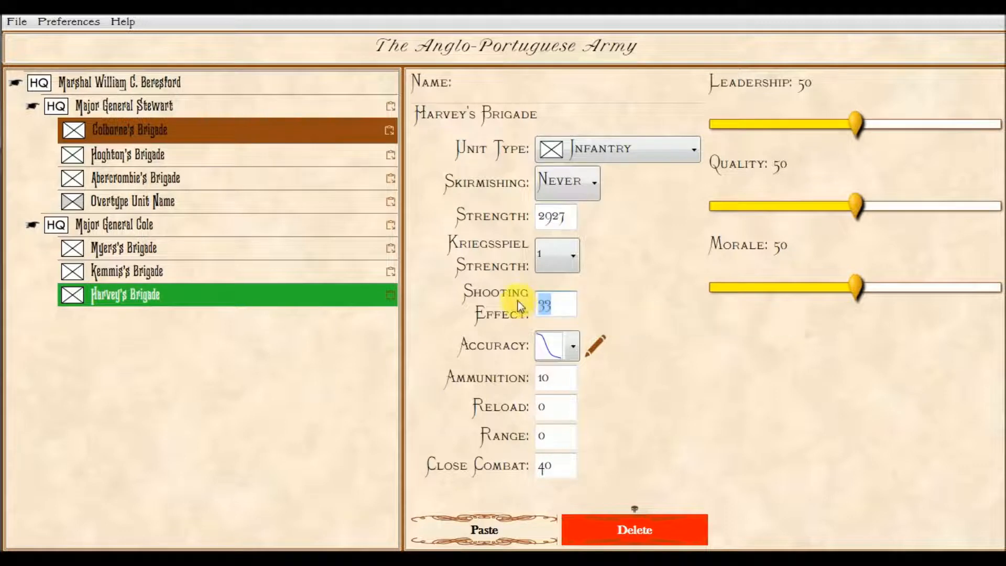
pyautogui.write('1.0')
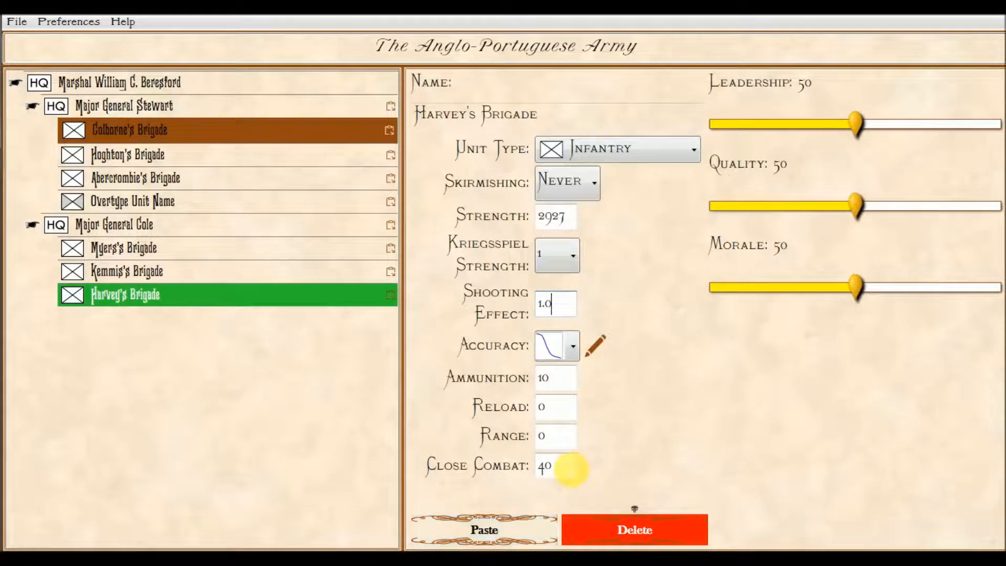
# Apply Colborne's Brigade's copied attributes to Harvey's Brigade, and set its quality to 67 and morale to 75.
pyautogui.click(507, 530)
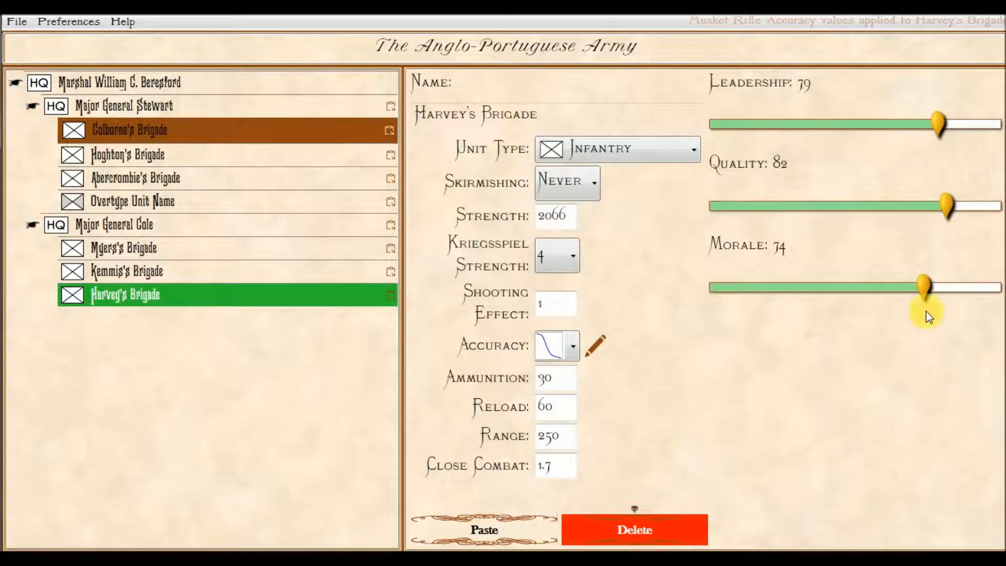
pyautogui.moveTo(944, 209); pyautogui.dragTo(921, 208)
pyautogui.moveTo(922, 283); pyautogui.dragTo(908, 288)
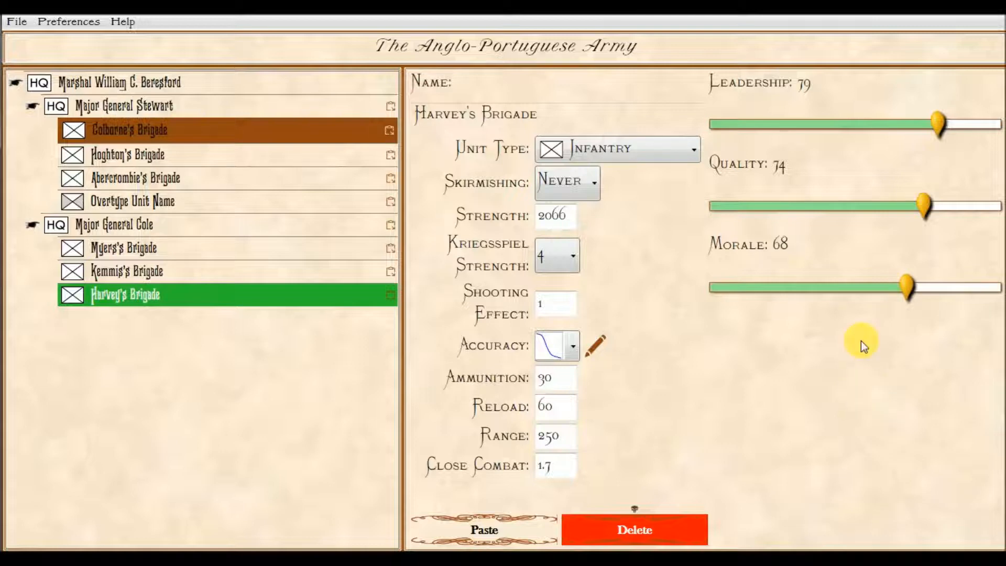
pyautogui.moveTo(919, 209); pyautogui.dragTo(901, 209)
pyautogui.click(906, 303)
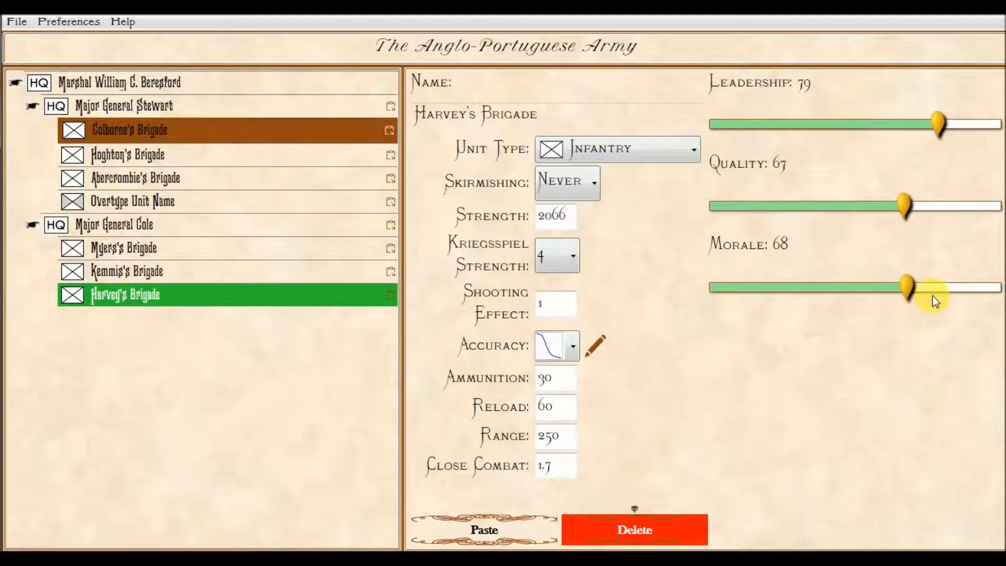
pyautogui.moveTo(906, 286); pyautogui.dragTo(927, 288)
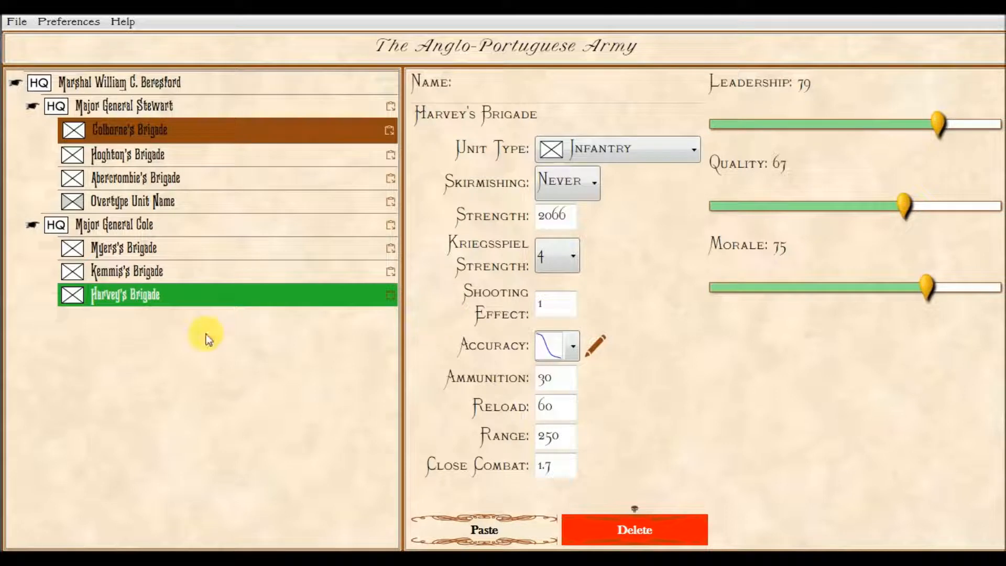
pyautogui.click(134, 107)
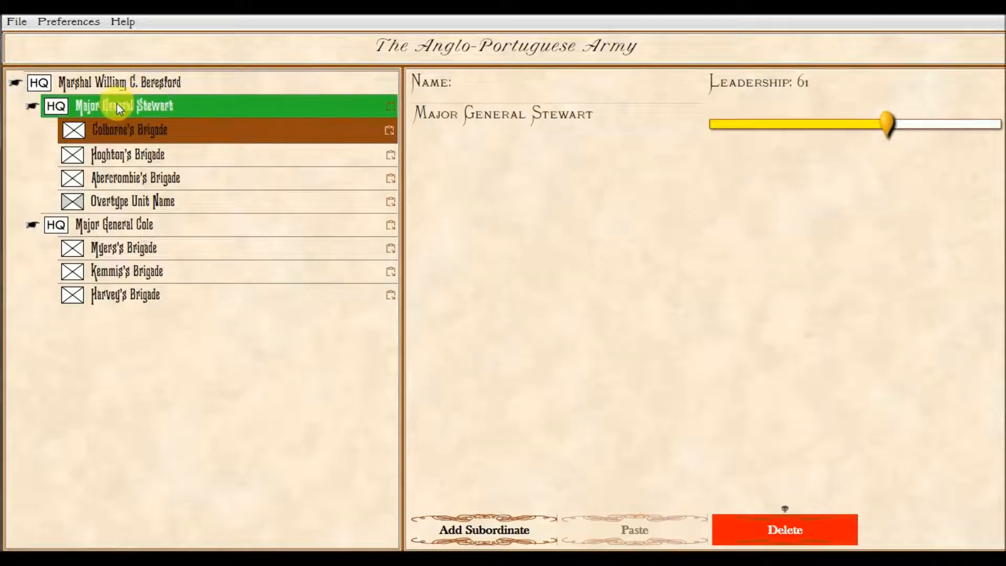
pyautogui.click(472, 529)
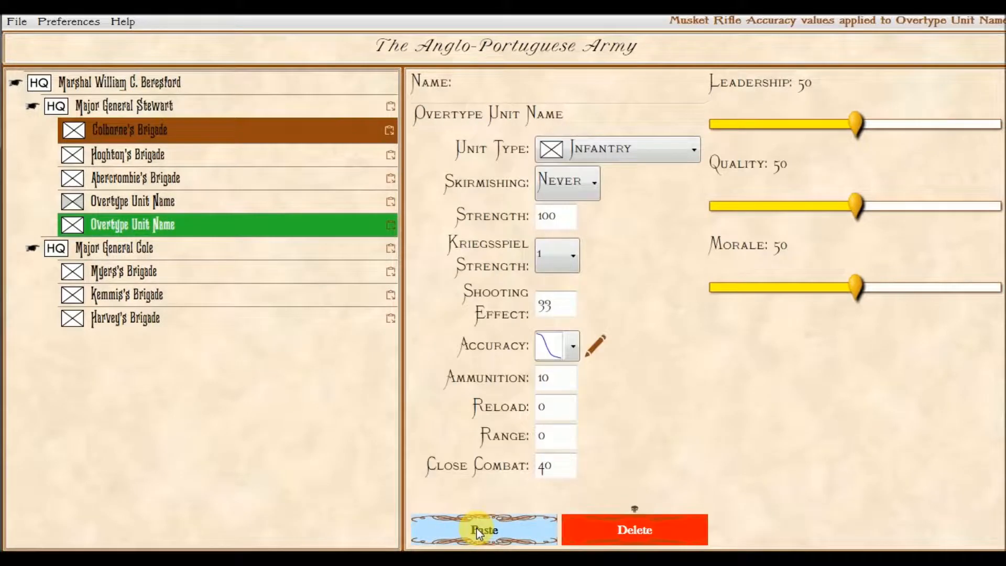
pyautogui.click(680, 530)
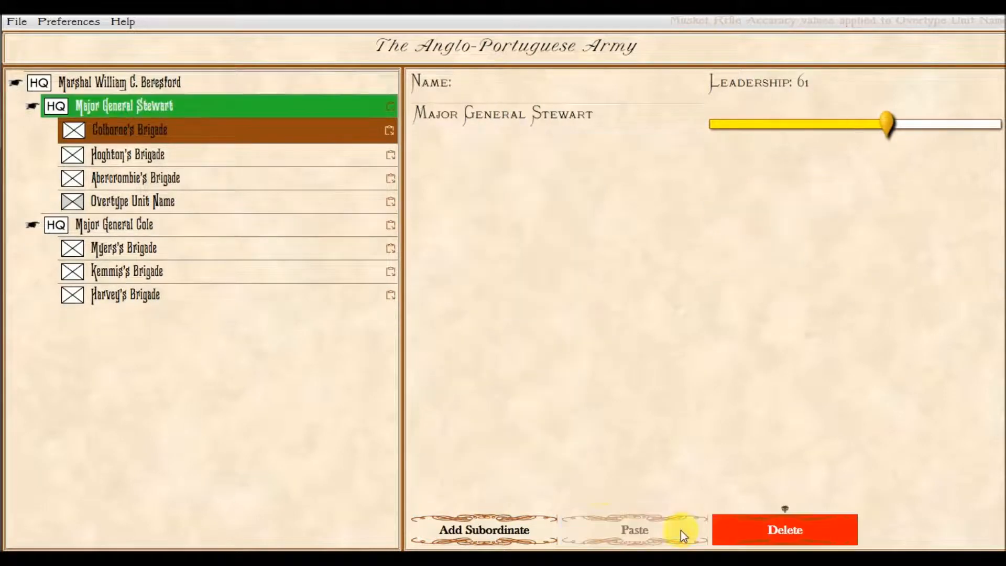
# Add a third HQ under Marshal William C. Beresford, named Major General Hamilton, with leadership 92.
pyautogui.click(48, 84)
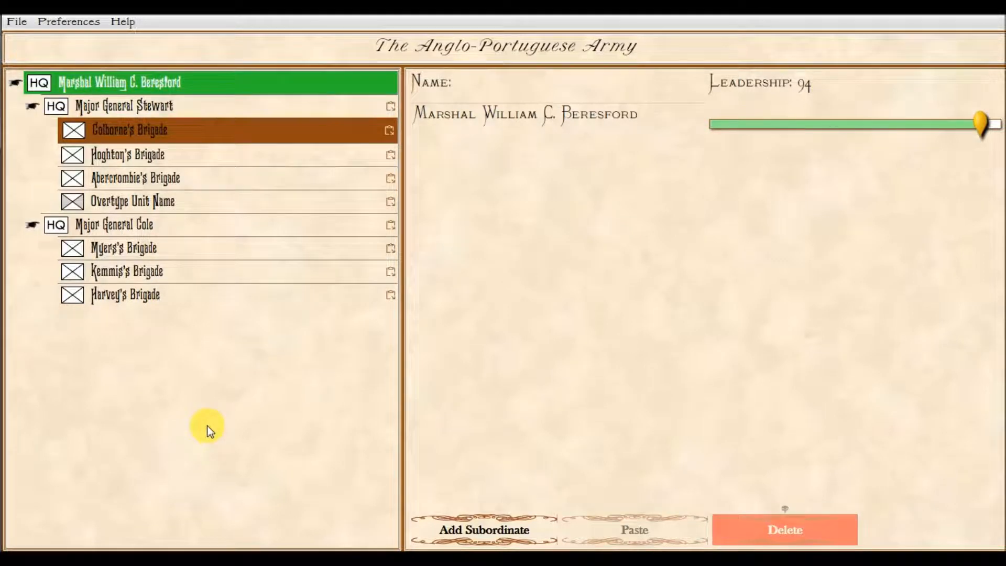
pyautogui.click(461, 526)
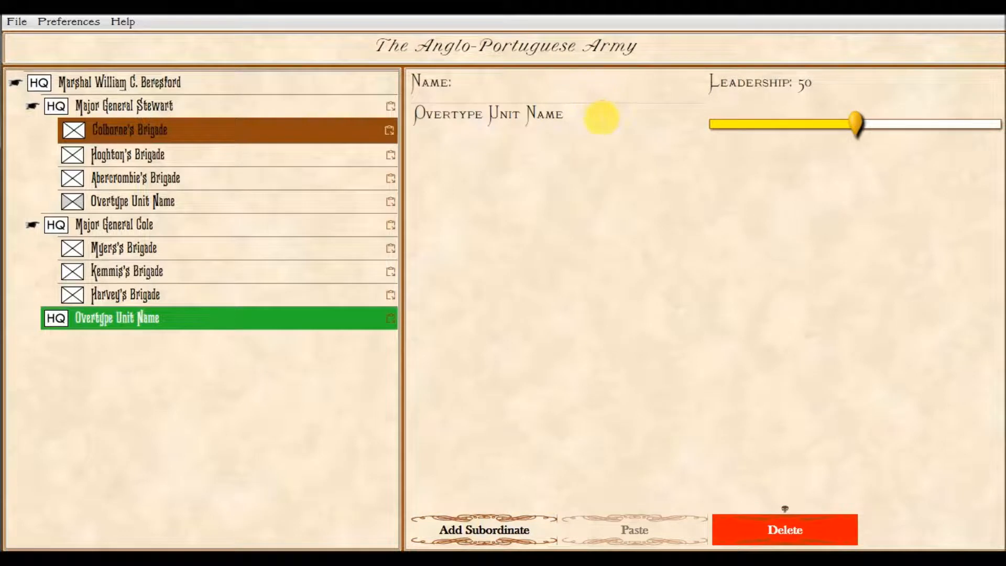
pyautogui.tripleClick(602, 117)
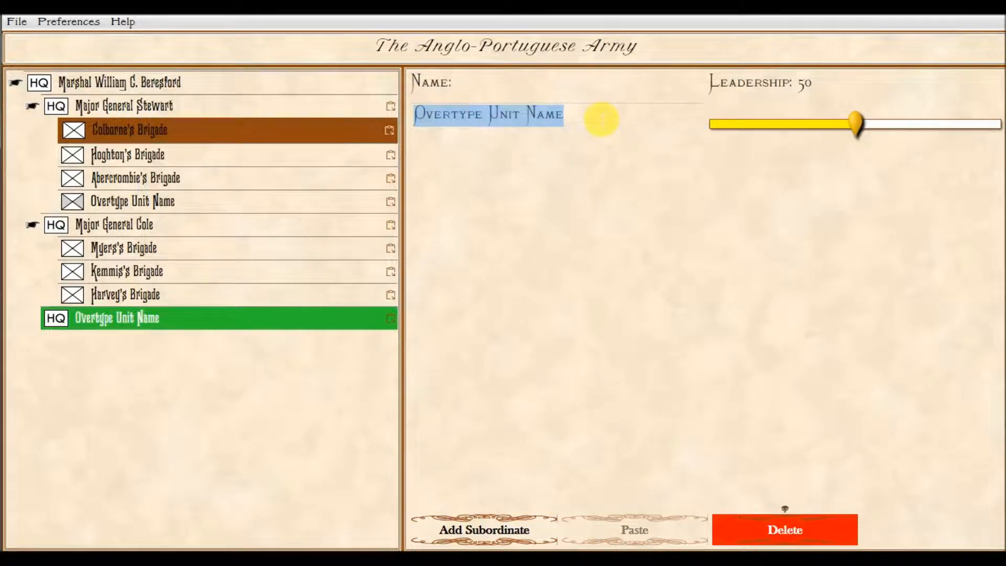
pyautogui.write('Major Gen')
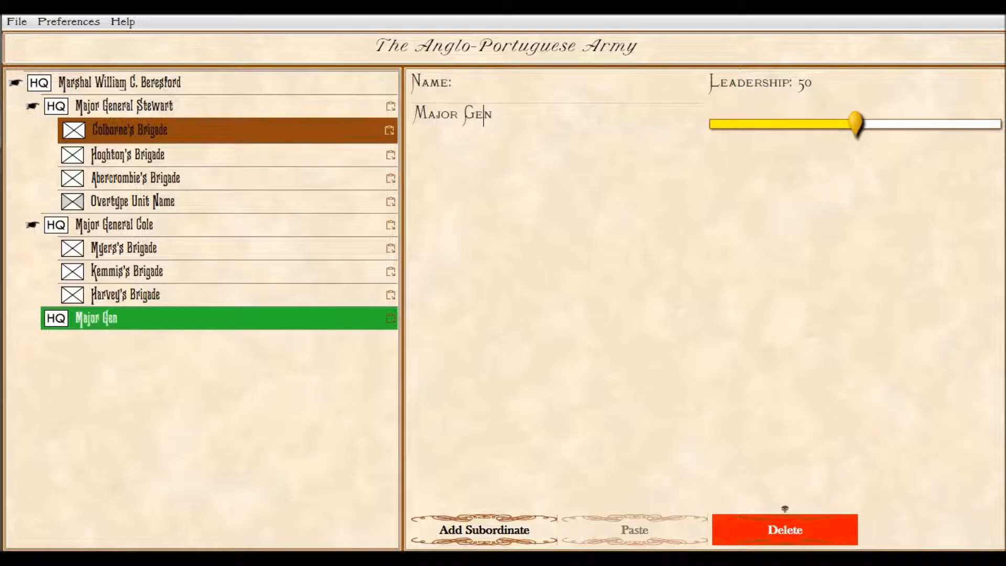
pyautogui.write('eralo')
pyautogui.press('BackSpace')
pyautogui.press('BackSpace')
pyautogui.write('Hamilton')
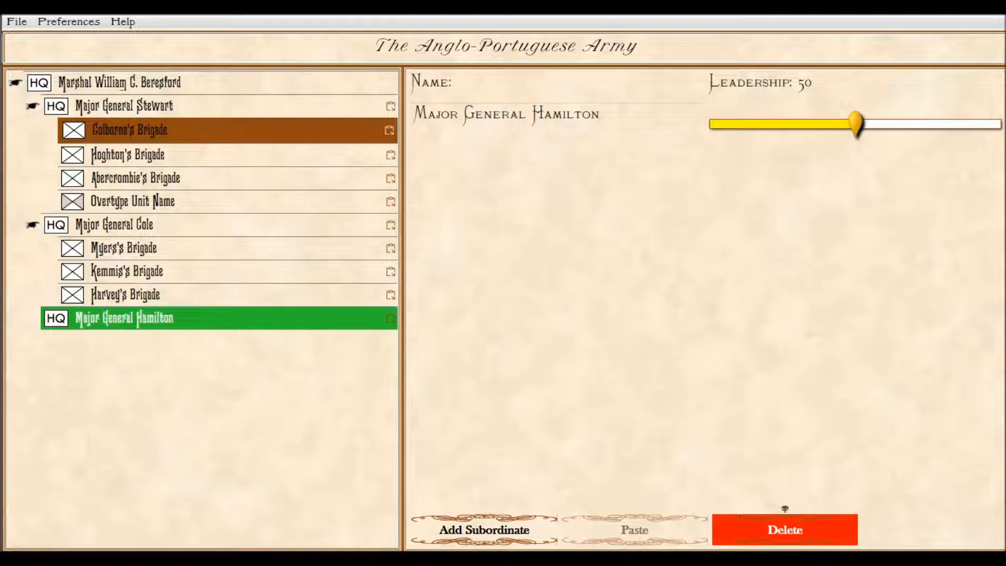
pyautogui.moveTo(854, 120); pyautogui.dragTo(972, 124)
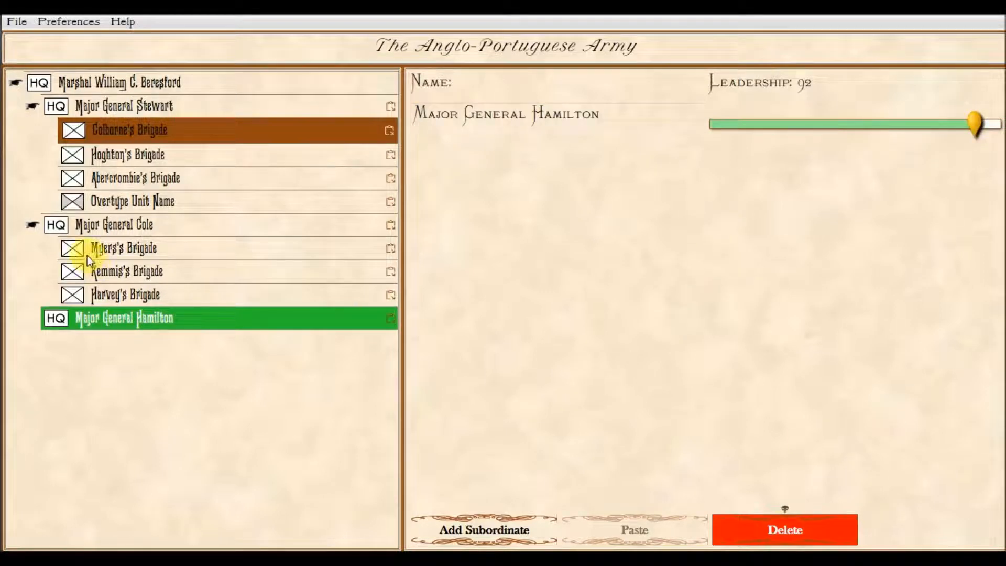
# Add a unit under Major General Hamilton with Colborne's Brigade's copied attributes and name it Campbell's Brigade.
pyautogui.click(470, 526)
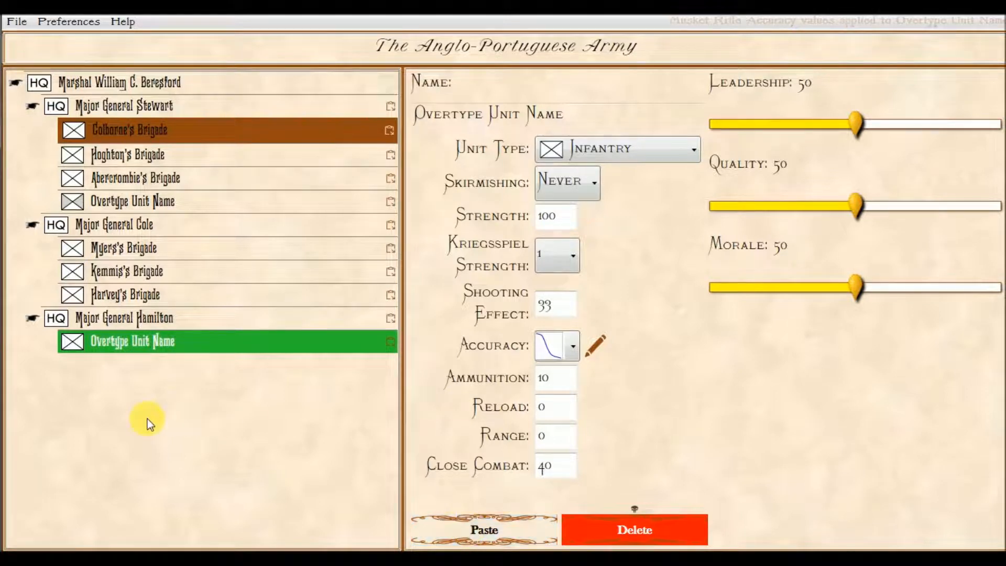
pyautogui.click(498, 530)
pyautogui.click(589, 118)
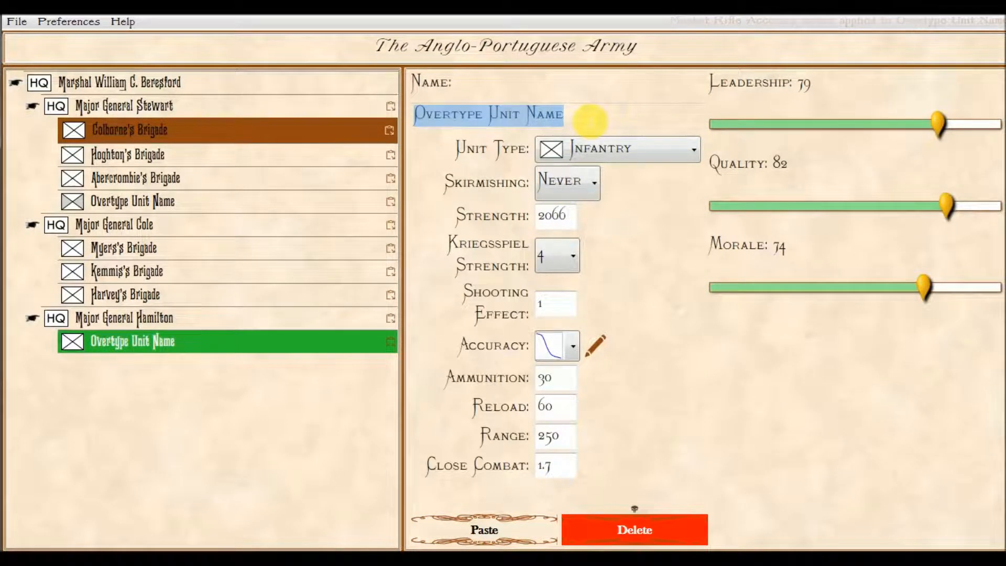
pyautogui.write("Campbell's Brigade")
# Set Campbell's Brigade's quality to 67, morale to 71 and strength to 2390.
pyautogui.click(922, 208)
pyautogui.moveTo(922, 209); pyautogui.dragTo(900, 212)
pyautogui.moveTo(922, 289); pyautogui.dragTo(913, 291)
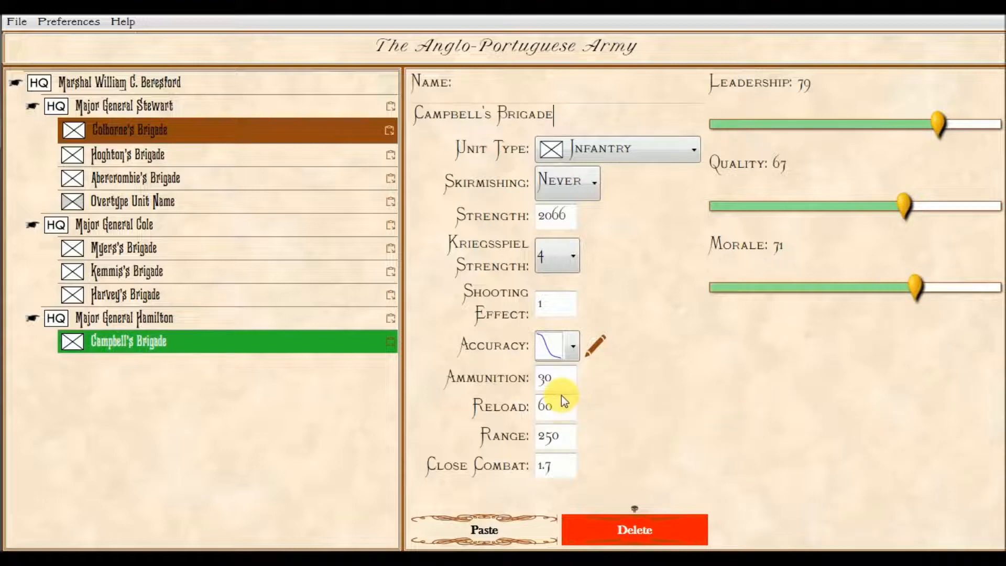
pyautogui.moveTo(569, 220); pyautogui.dragTo(530, 199)
pyautogui.write('2')
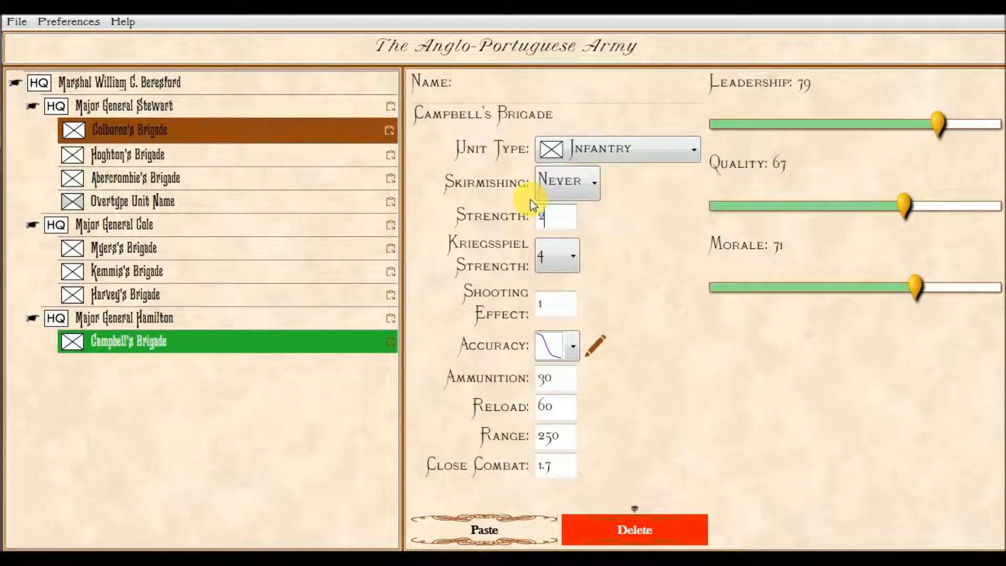
pyautogui.write('390')
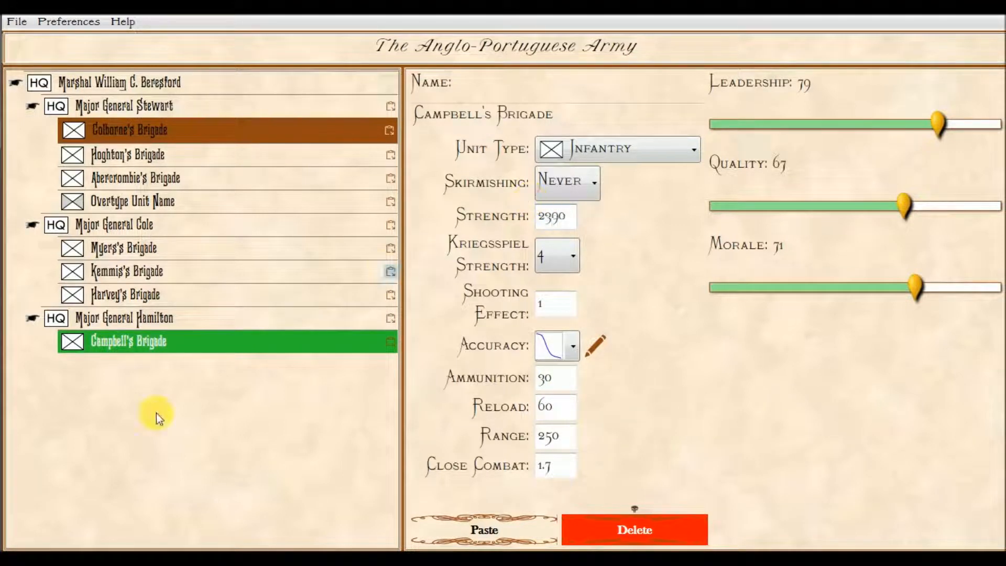
# Add a second unit under Major General Hamilton with Colborne's Brigade's copied attributes and name it Fonseca's Brigade.
pyautogui.click(172, 318)
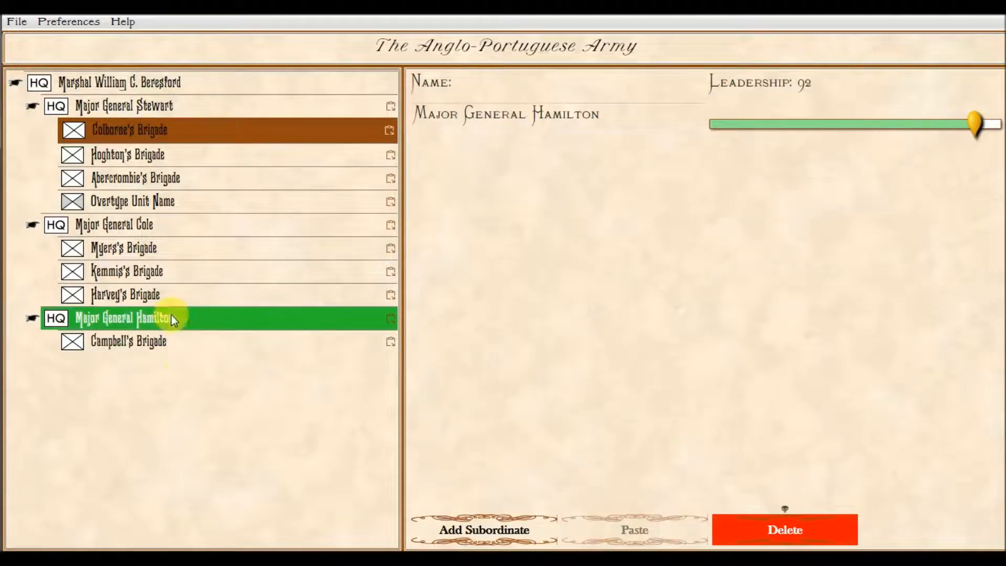
pyautogui.click(453, 528)
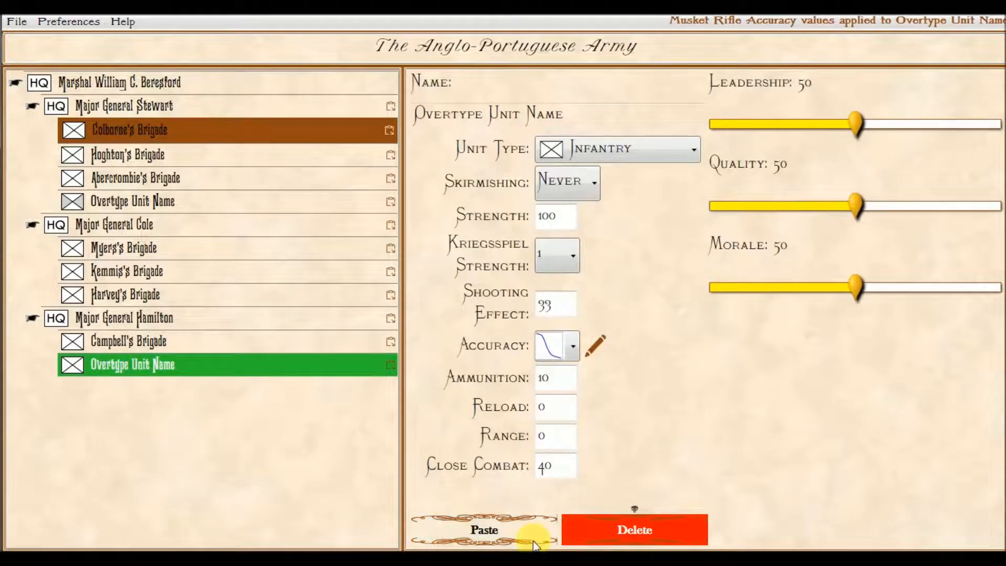
pyautogui.click(510, 528)
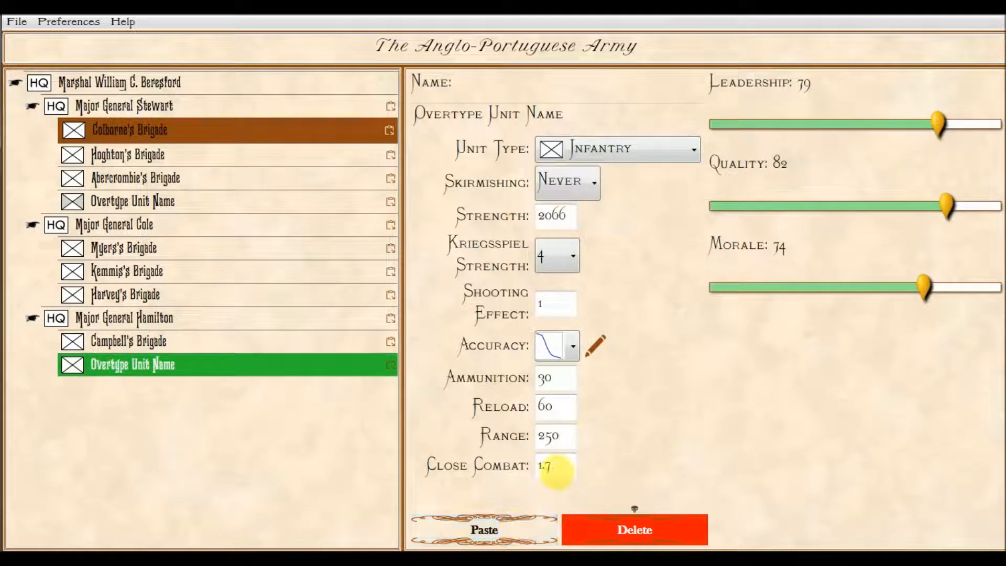
pyautogui.click(576, 118)
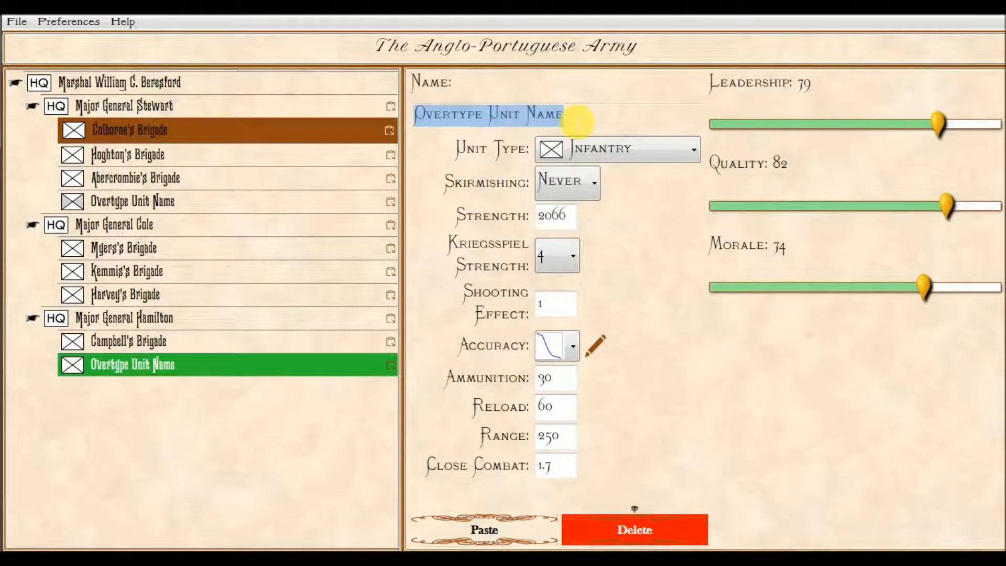
pyautogui.write('Fonse')
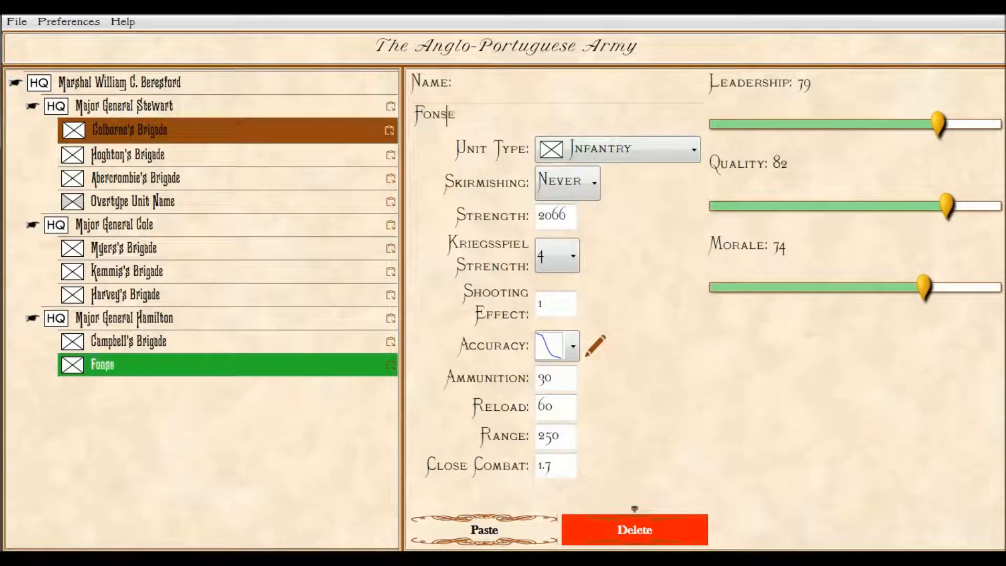
pyautogui.write("ca's Brigade")
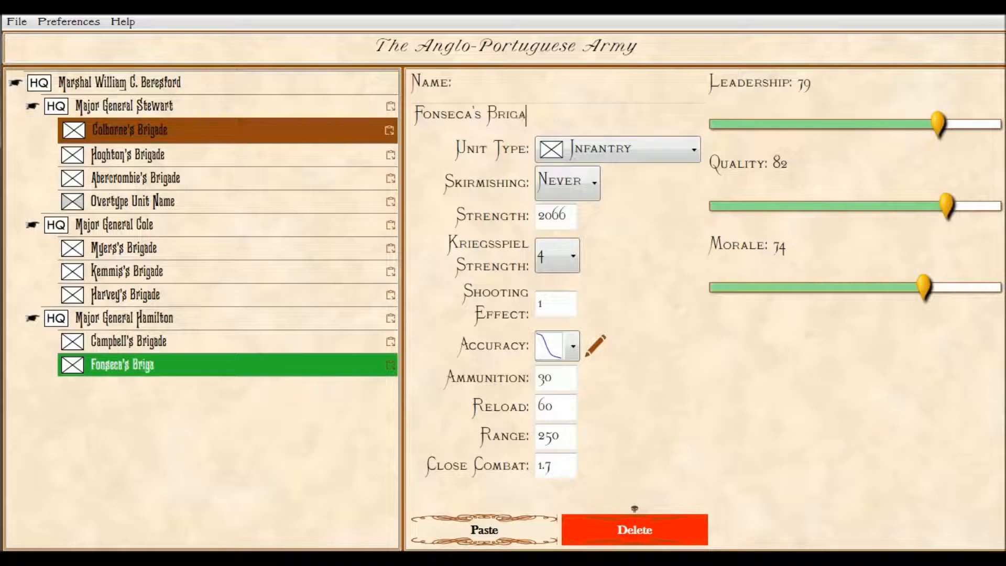
# Set Fonseca's Brigade's leadership to 70, quality to 74 and strength to 2429.
pyautogui.moveTo(937, 123); pyautogui.dragTo(913, 123)
pyautogui.moveTo(931, 205); pyautogui.dragTo(922, 206)
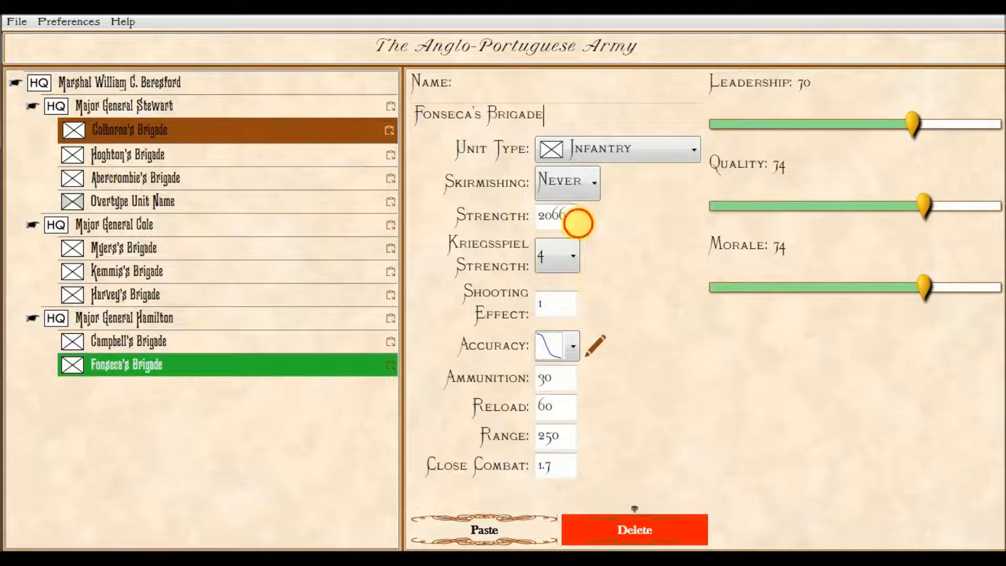
pyautogui.moveTo(574, 217); pyautogui.dragTo(519, 220)
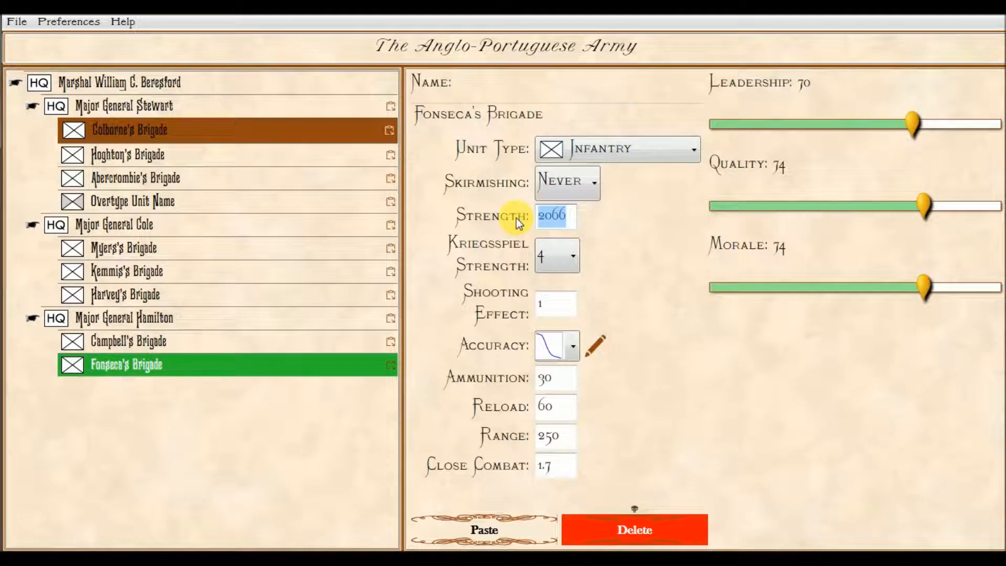
pyautogui.write('2')
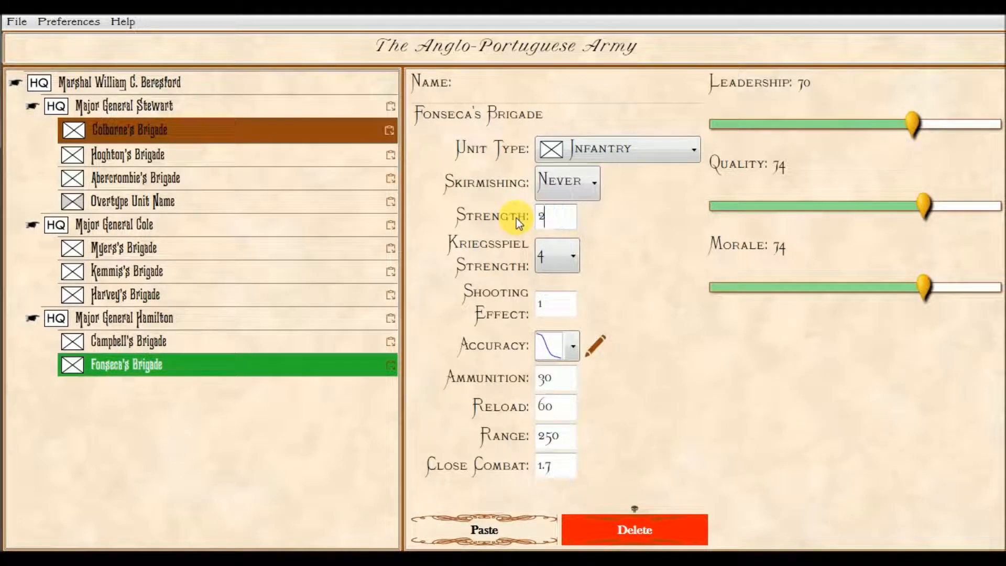
pyautogui.write('429')
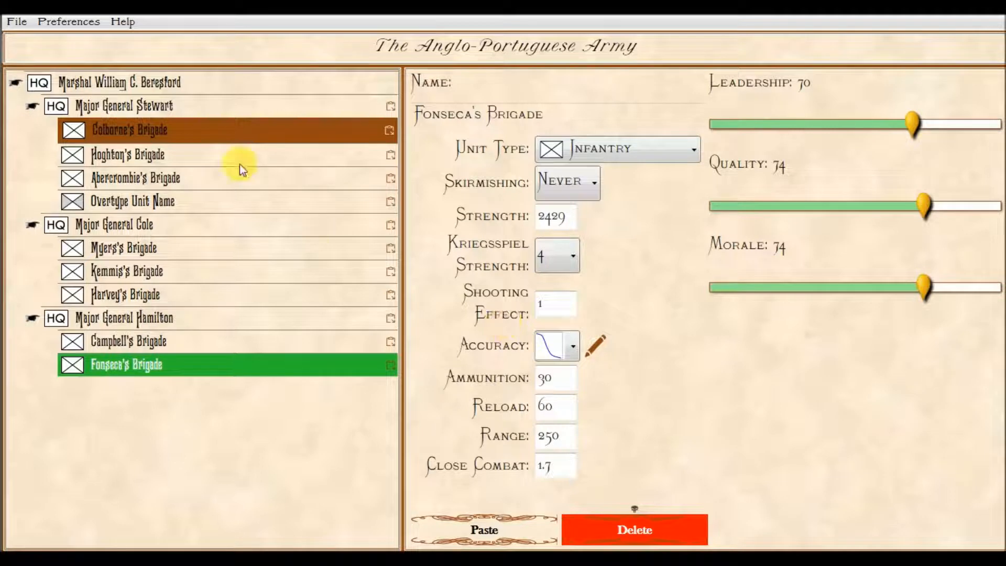
# Add a fourth HQ under Marshal William C. Beresford, named Major General Alten, with leadership 43.
pyautogui.click(174, 85)
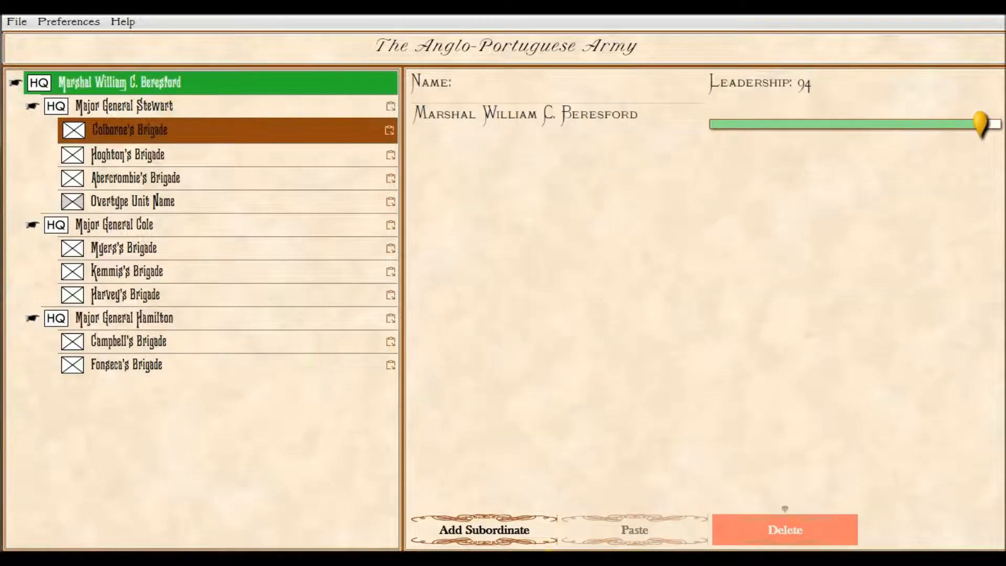
pyautogui.click(511, 532)
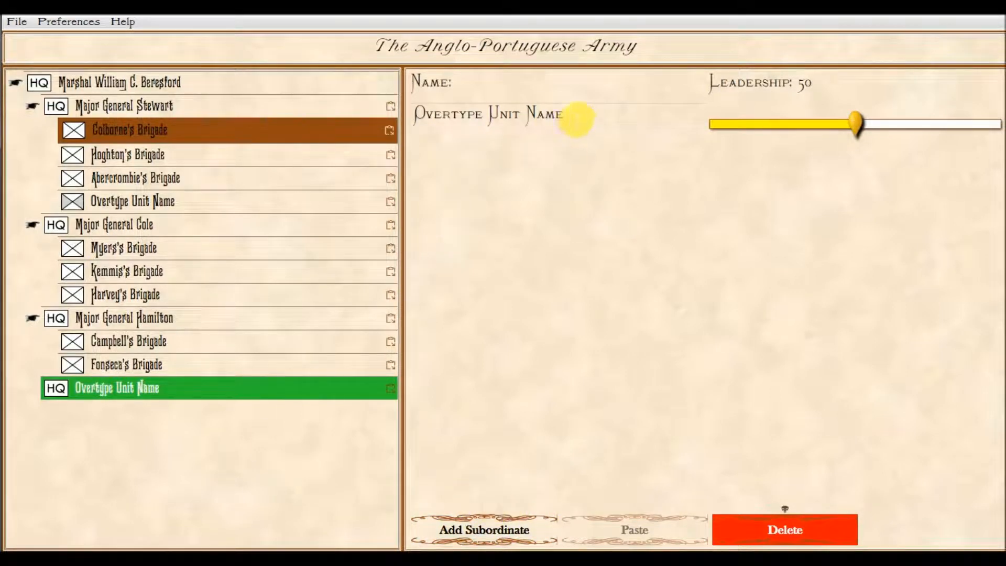
pyautogui.tripleClick(577, 120)
pyautogui.write('Ma')
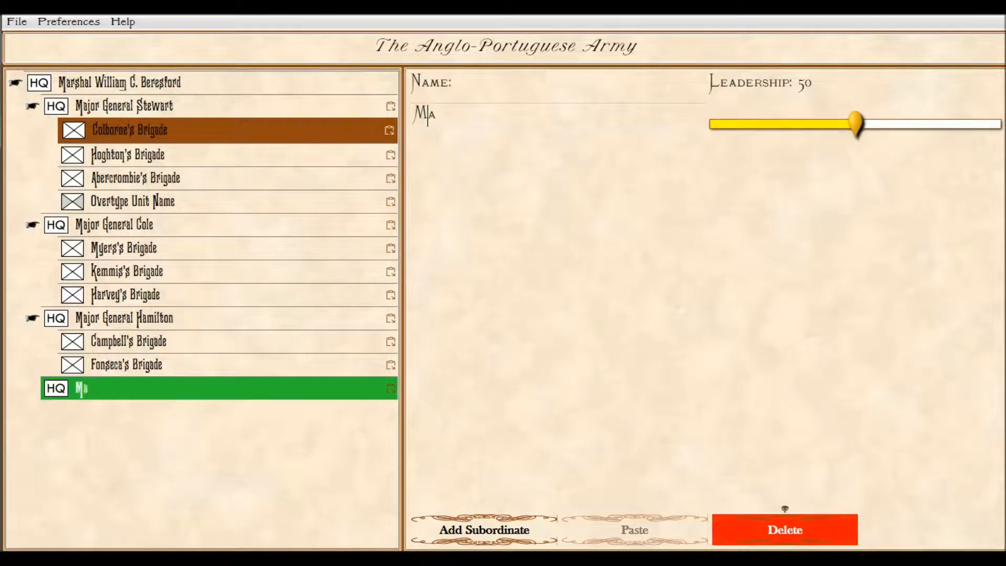
pyautogui.write('jor General Alten')
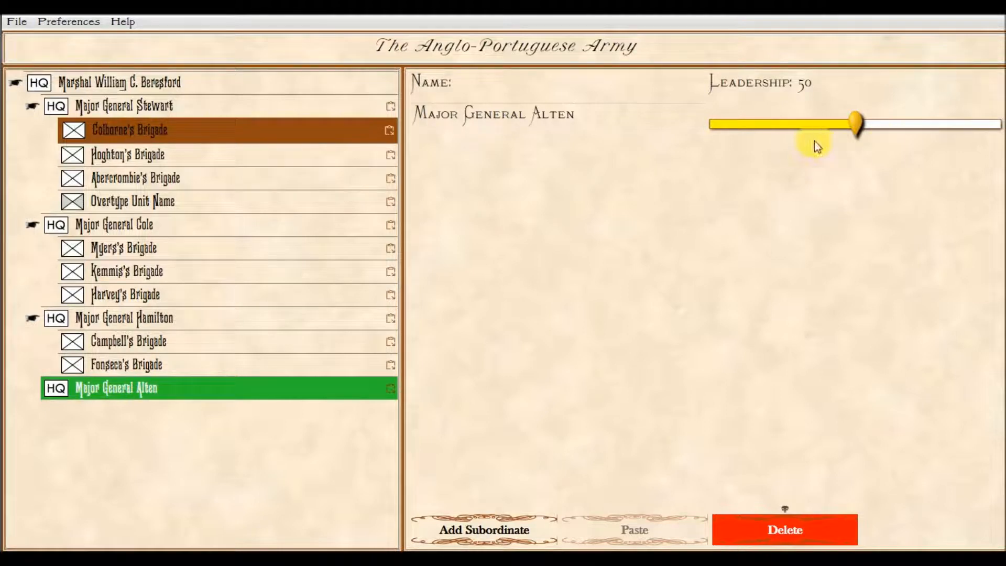
pyautogui.moveTo(856, 124); pyautogui.dragTo(887, 127)
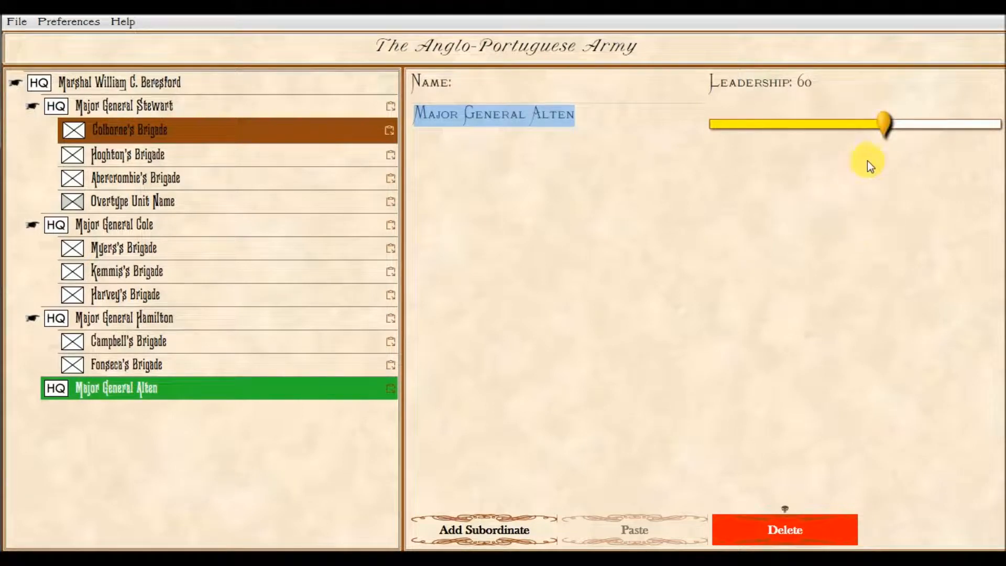
pyautogui.moveTo(881, 129); pyautogui.dragTo(836, 133)
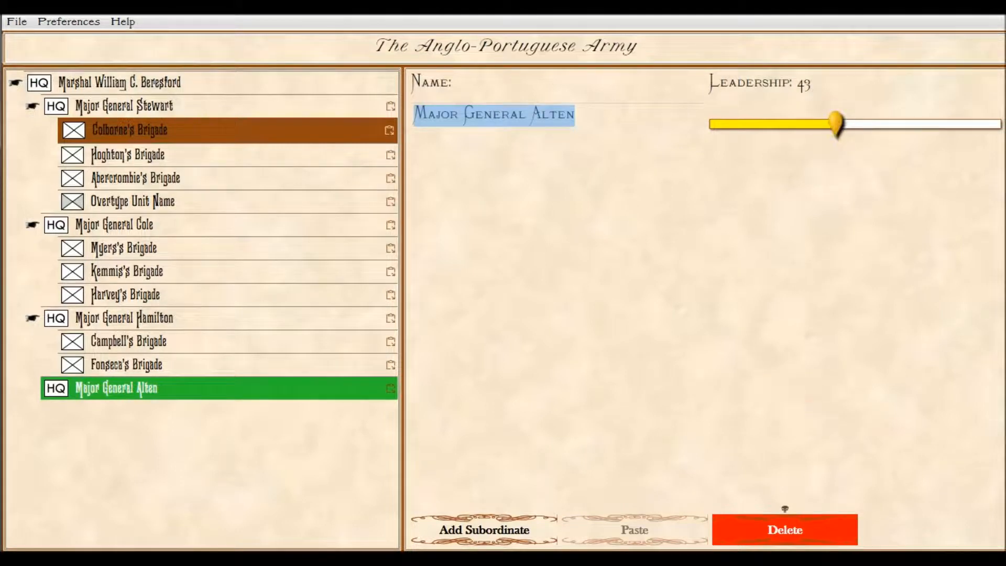
pyautogui.click(575, 114)
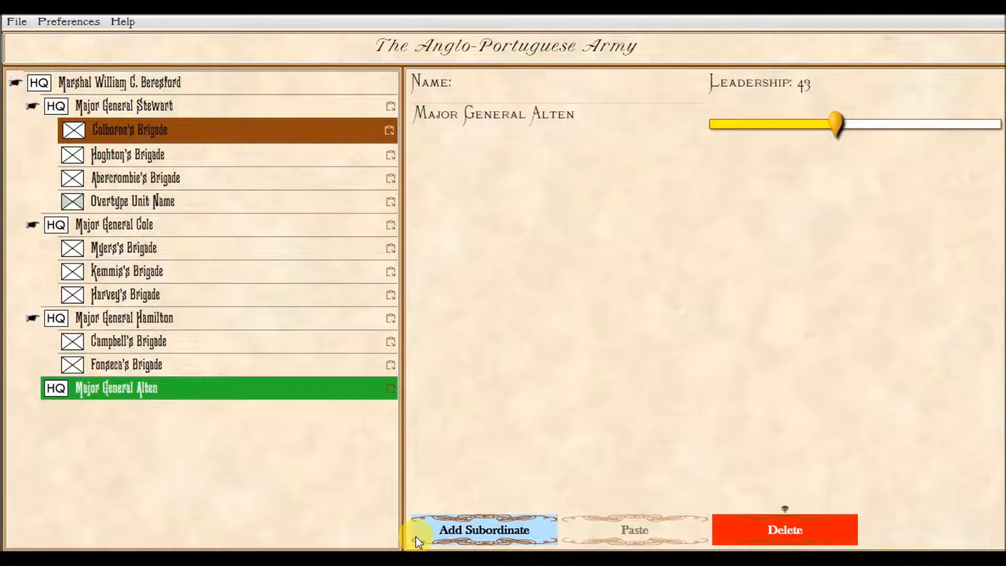
# Add a unit named King's German Legion under Major General Alten and apply Colborne's Brigade's copied attributes to it.
pyautogui.click(473, 529)
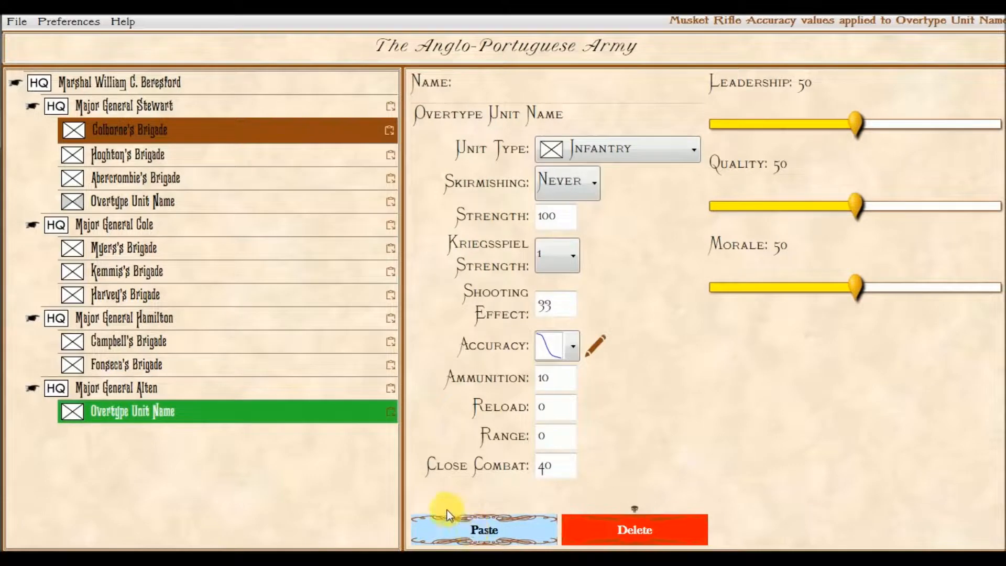
pyautogui.click(594, 117)
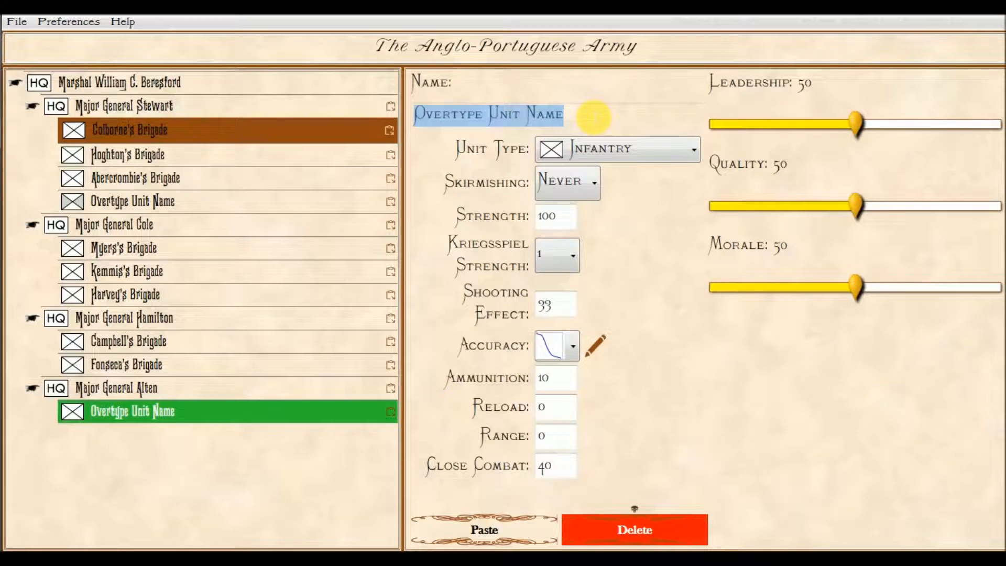
pyautogui.write("King's German Legion")
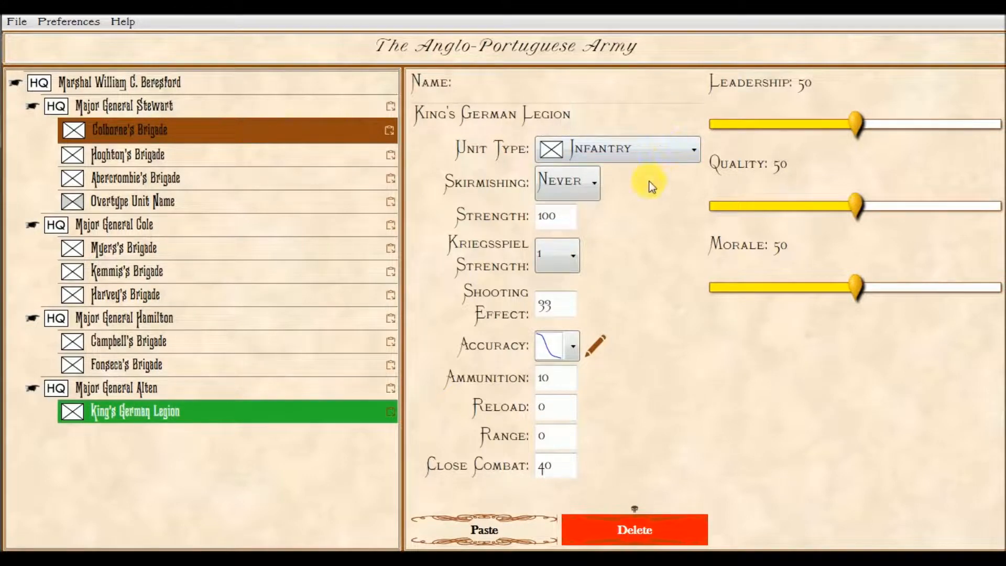
pyautogui.click(508, 528)
# Set the King's German Legion's leadership to 69, quality to 84 and morale to 78.
pyautogui.moveTo(942, 122)
pyautogui.mouseDown()
pyautogui.moveTo(911, 125)
pyautogui.moveTo(930, 126)
pyautogui.mouseUp()
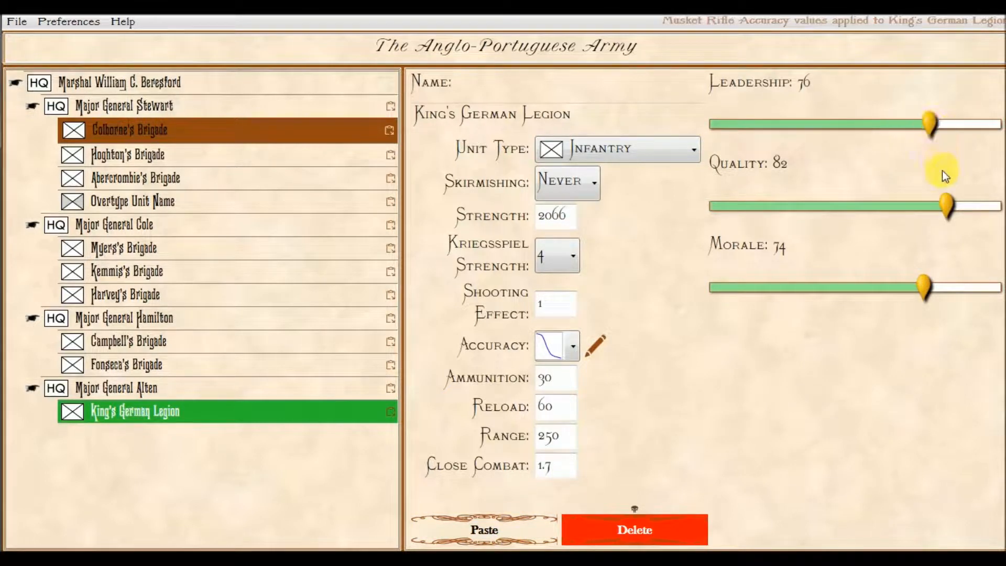
pyautogui.moveTo(857, 118); pyautogui.dragTo(904, 126)
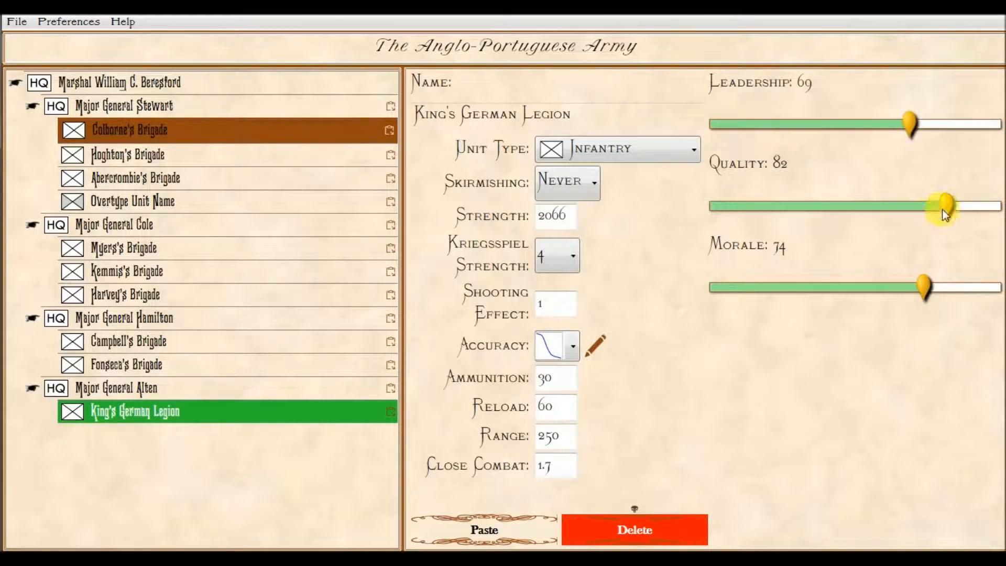
pyautogui.moveTo(953, 205); pyautogui.dragTo(956, 205)
pyautogui.moveTo(925, 287); pyautogui.dragTo(937, 287)
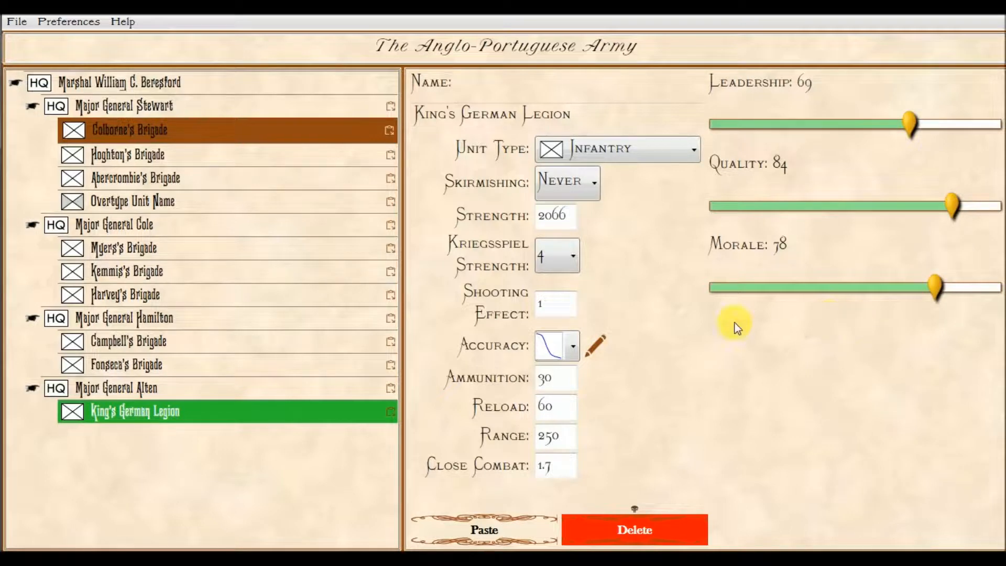
# Set the King's German Legion's strength to 1098 and its Kriegsspiel strength to 2.
pyautogui.doubleClick(561, 215)
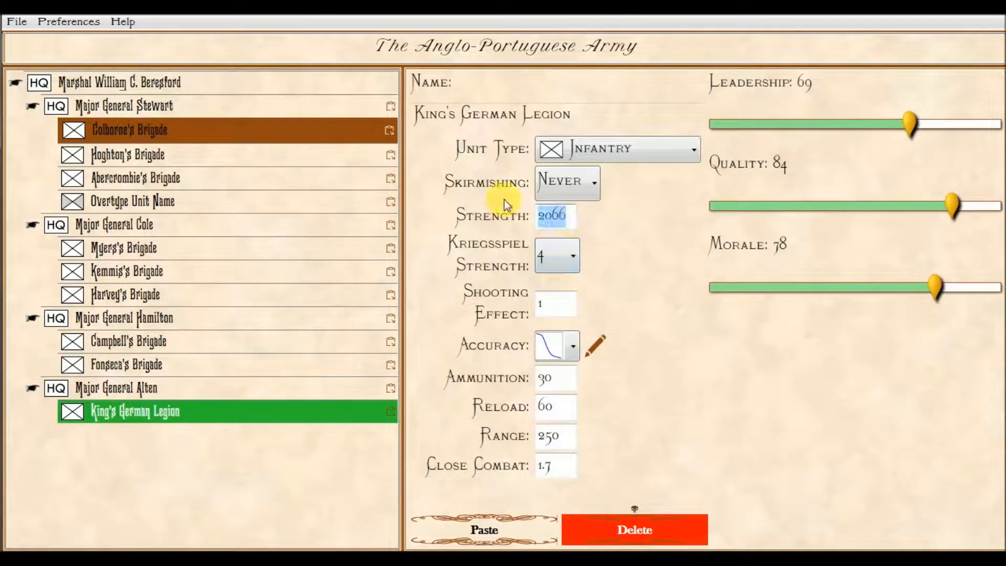
pyautogui.write('1098')
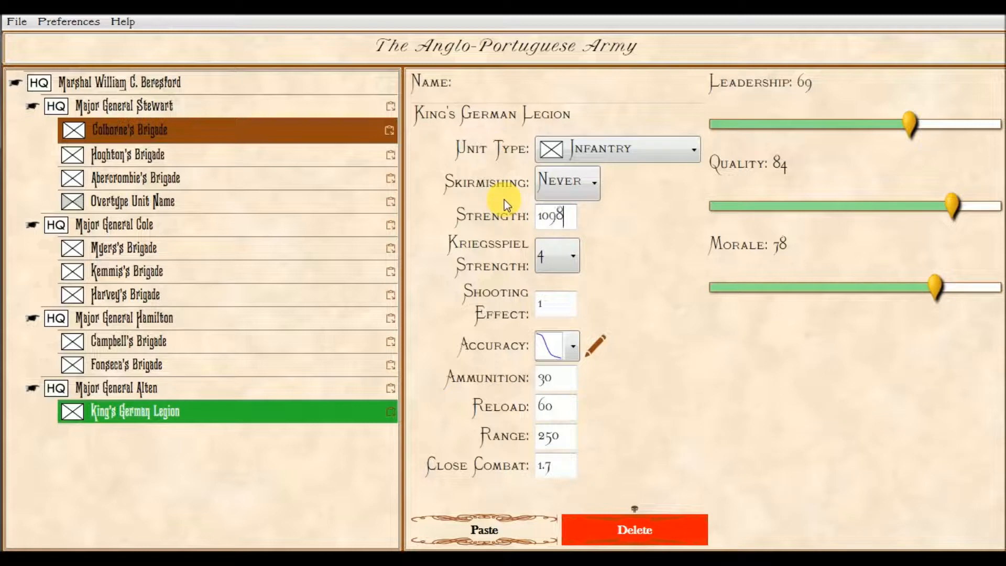
pyautogui.click(573, 247)
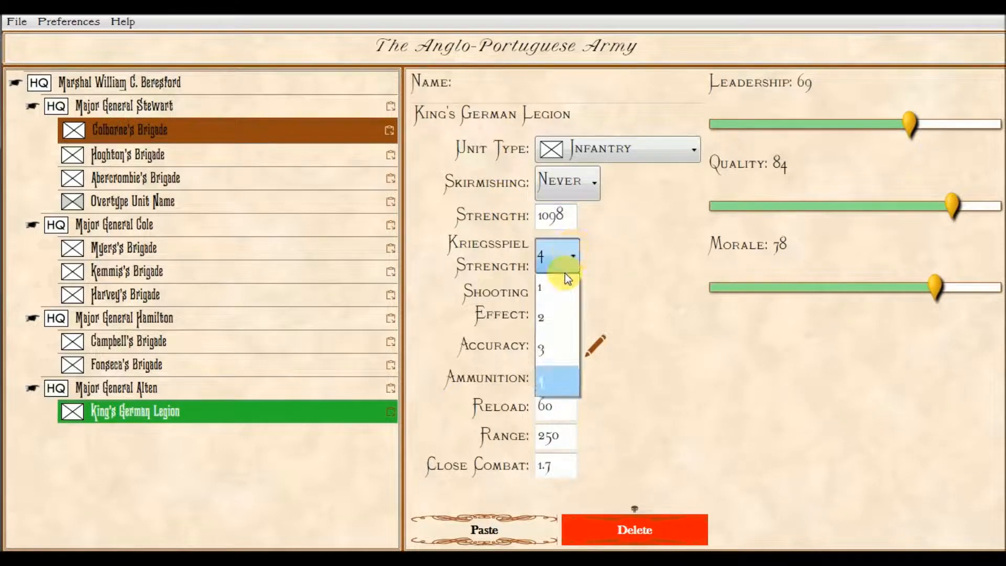
pyautogui.click(550, 319)
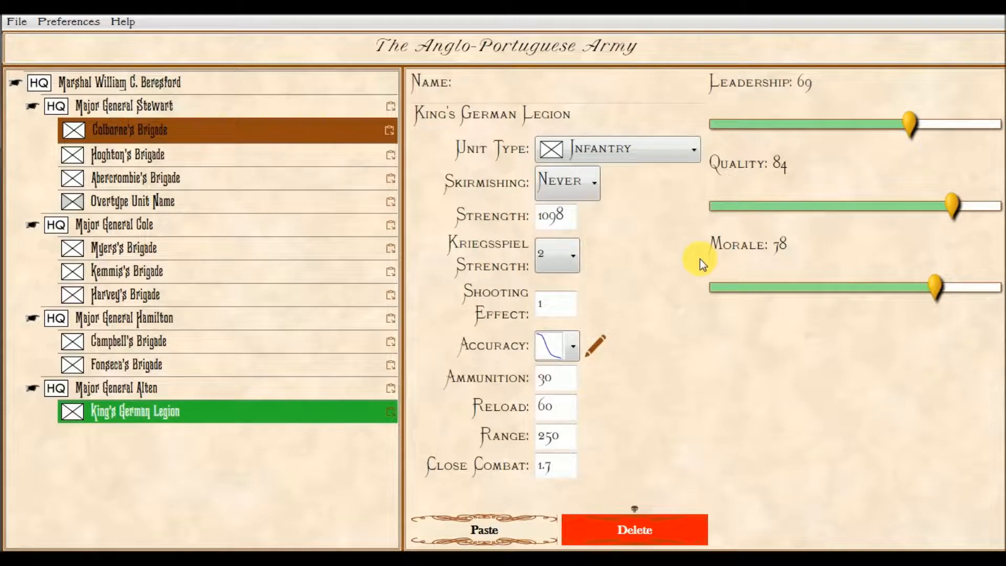
# Add a fifth HQ under Marshal William C. Beresford, named Col. Richard Collins, with leadership 72.
pyautogui.click(154, 388)
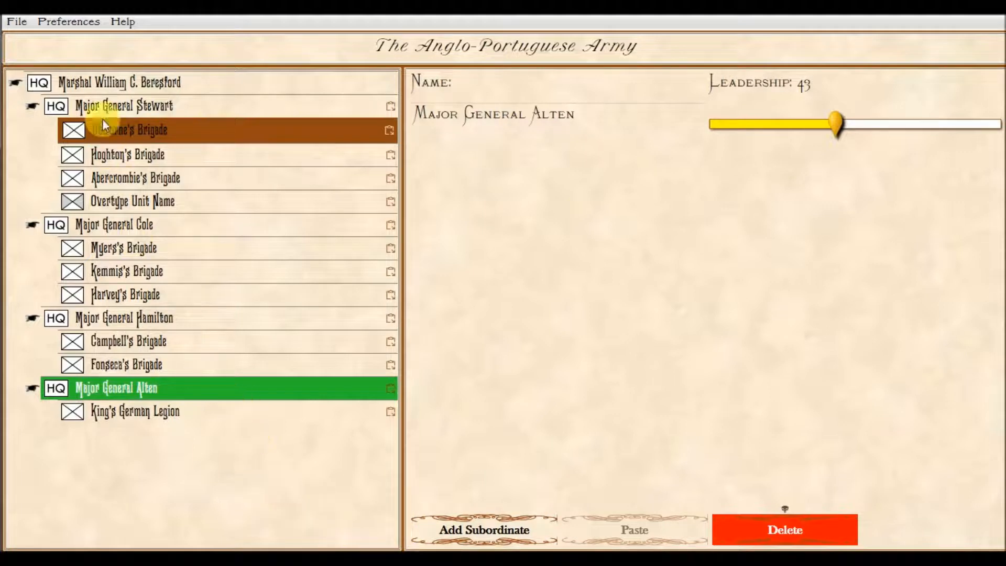
pyautogui.click(163, 83)
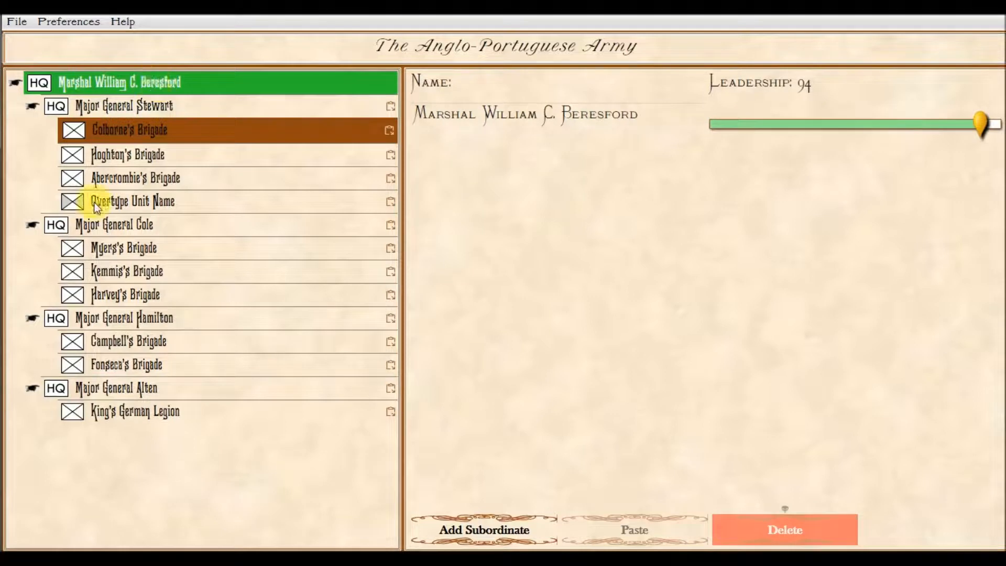
pyautogui.click(468, 526)
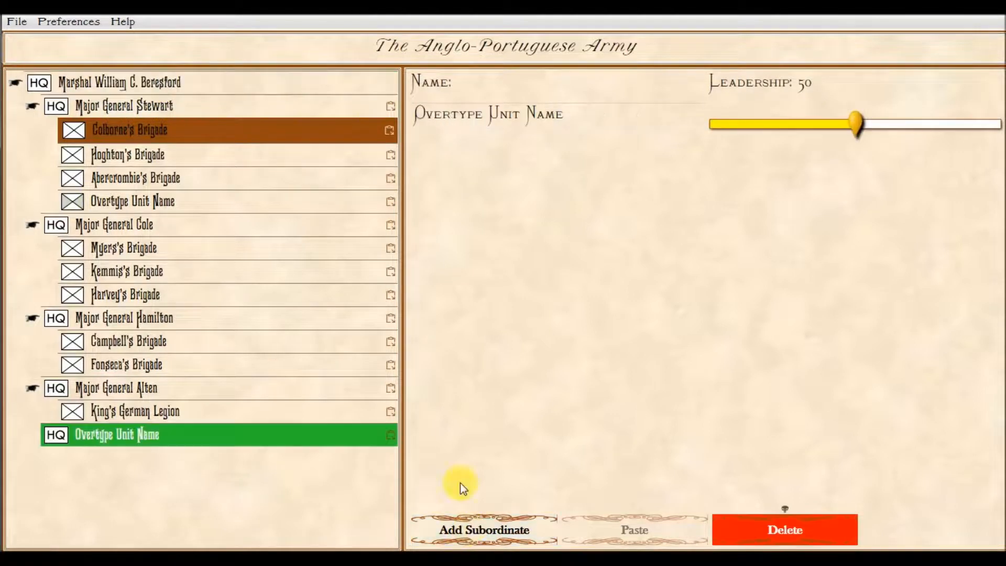
pyautogui.click(575, 120)
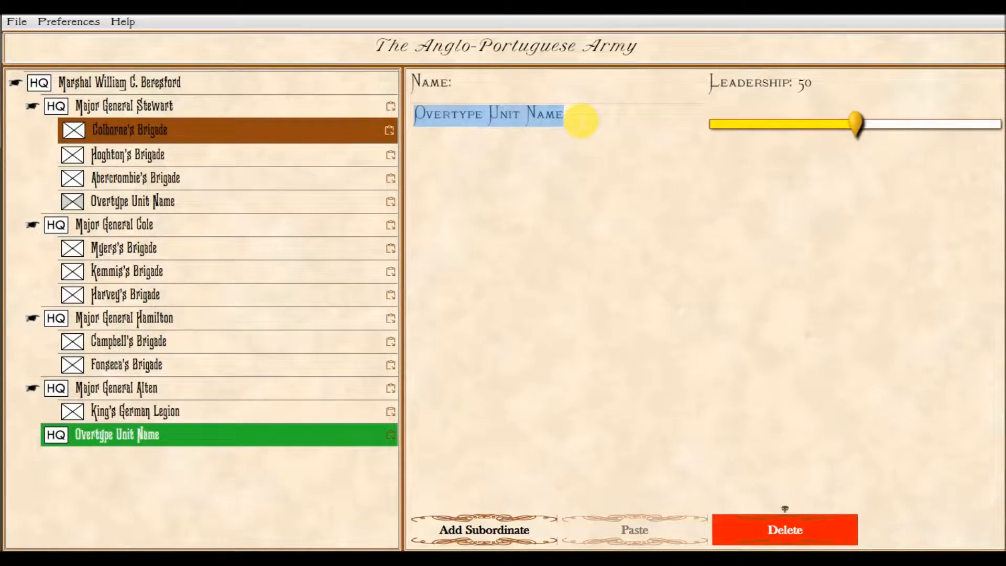
pyautogui.write('Col. C')
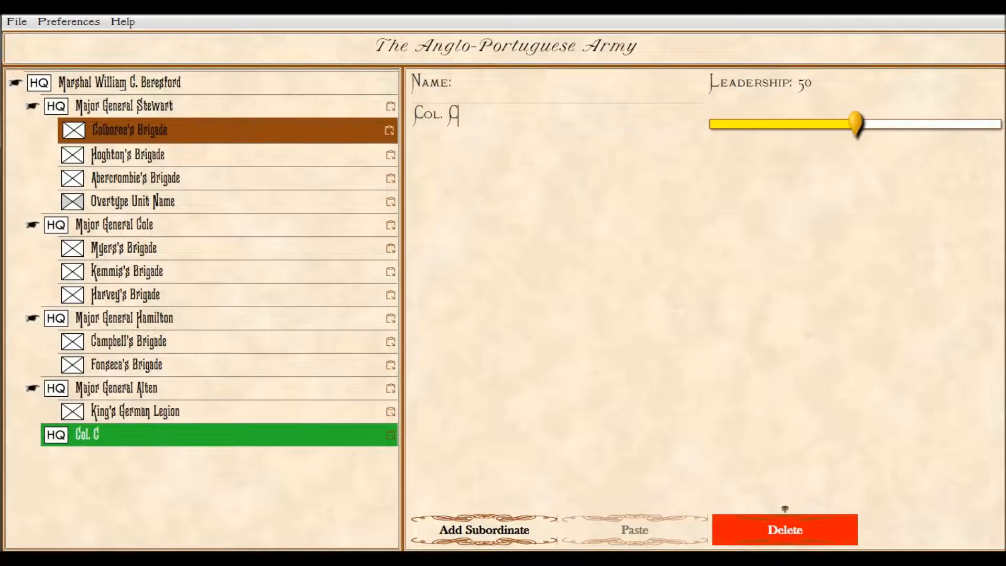
pyautogui.press('BackSpace')
pyautogui.write('Richard ')
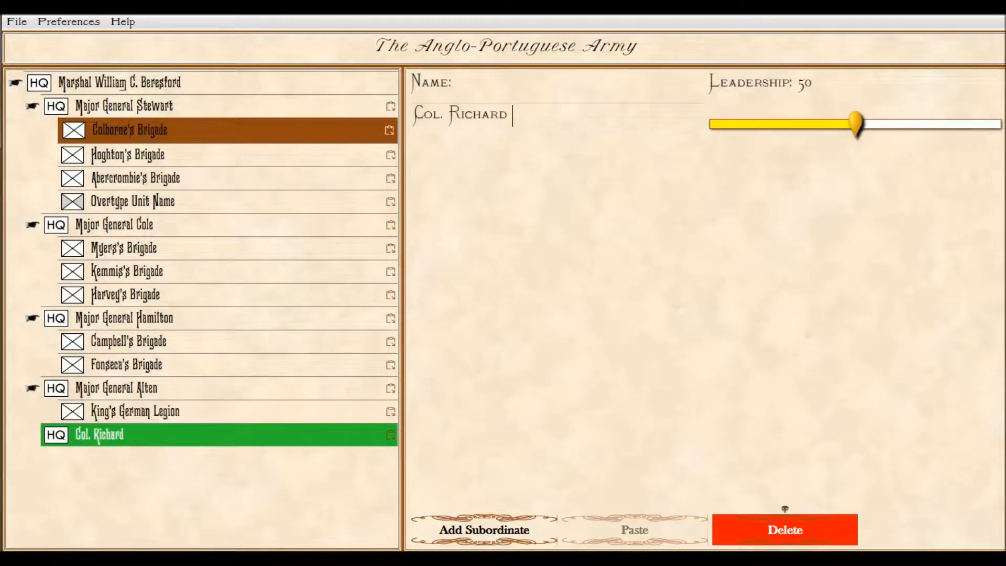
pyautogui.write('Collins')
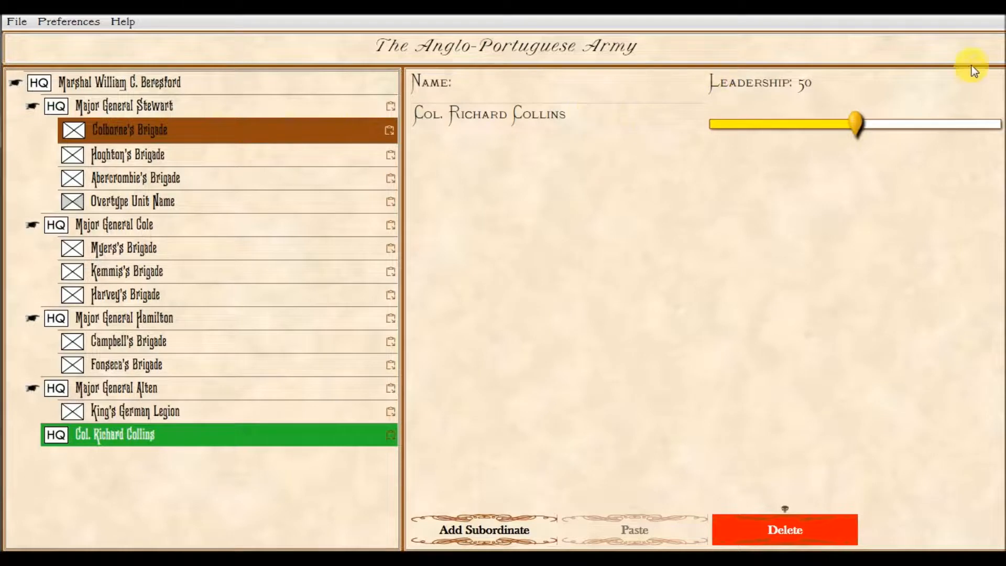
pyautogui.moveTo(856, 127); pyautogui.dragTo(909, 132)
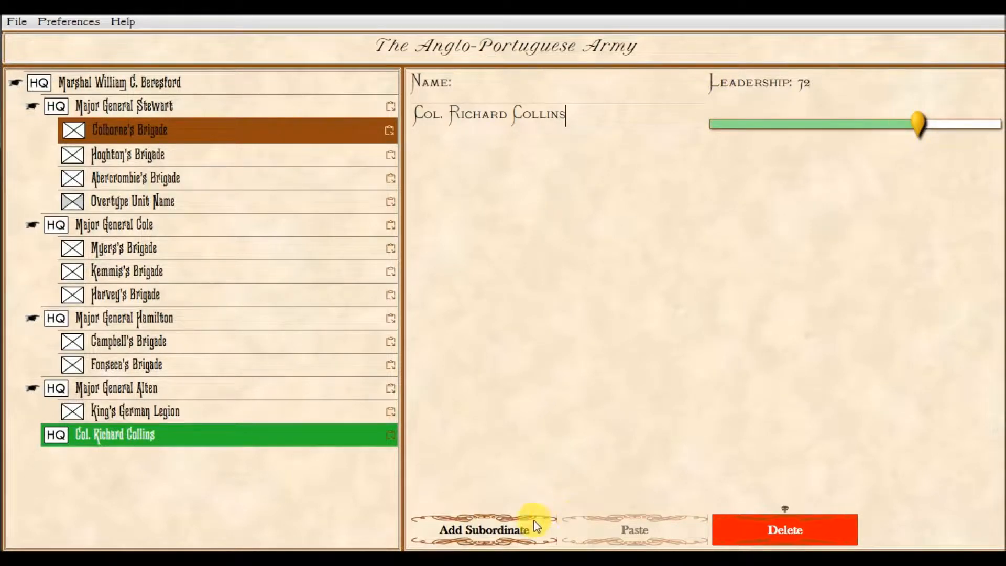
# Add a unit under Col. Richard Collins with Colborne's Brigade's copied attributes, and set its leadership to 73 and quality to 64.
pyautogui.click(517, 529)
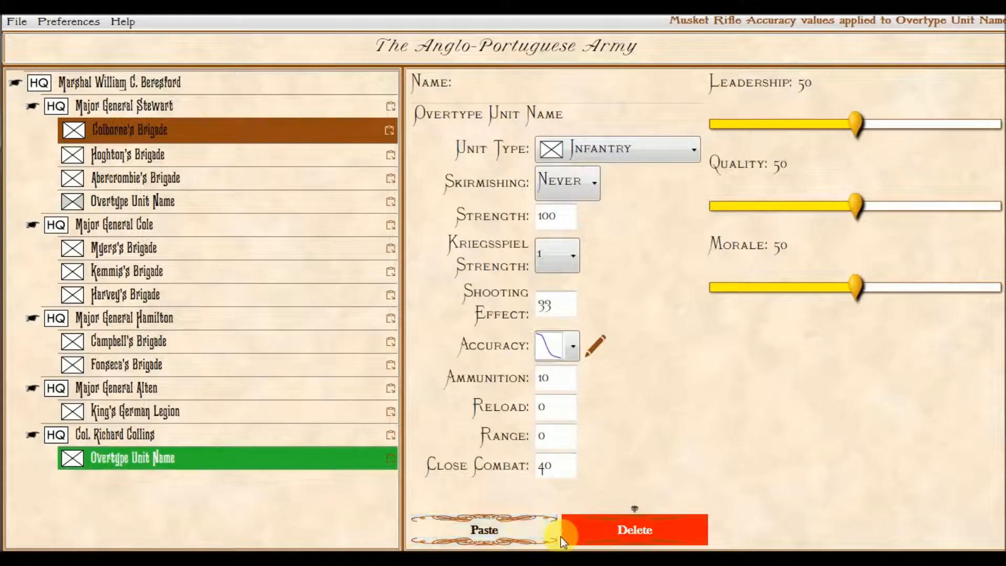
pyautogui.click(522, 529)
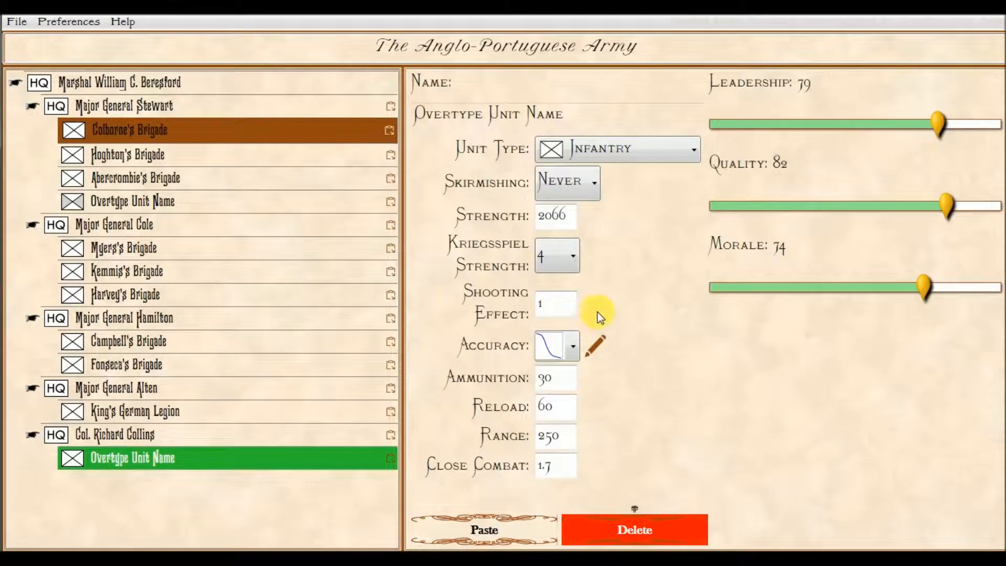
pyautogui.moveTo(936, 130); pyautogui.dragTo(920, 127)
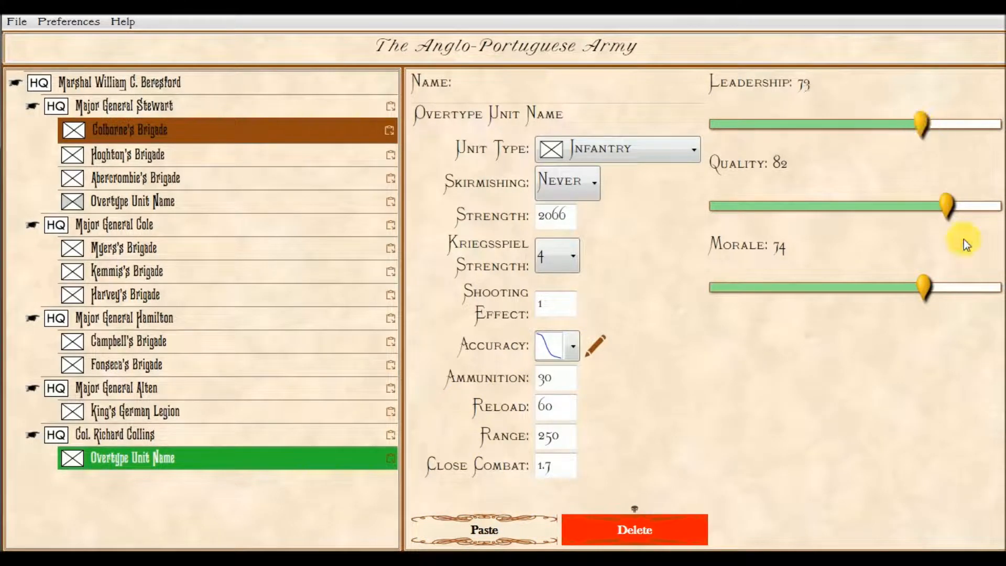
pyautogui.moveTo(947, 207); pyautogui.dragTo(899, 206)
# Set the strength of Col. Richard Collins's unit to 1385 and its Kriegsspiel strength to 2.
pyautogui.click(561, 217)
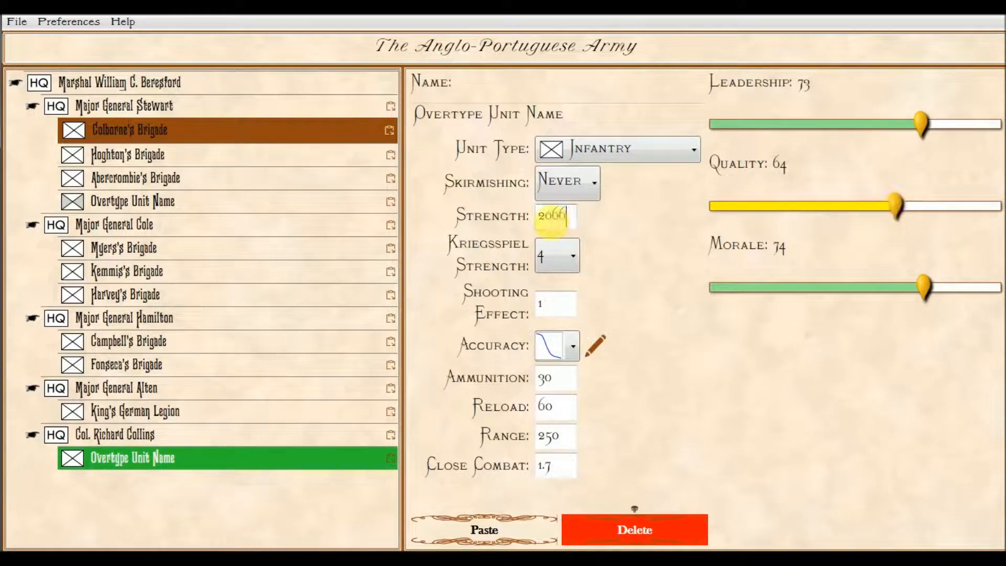
pyautogui.moveTo(551, 223); pyautogui.dragTo(533, 216)
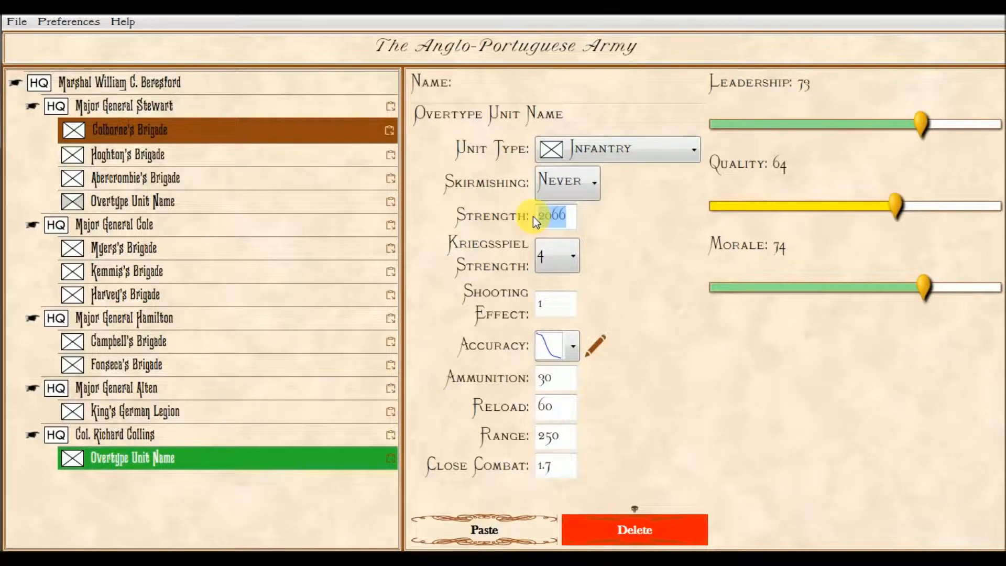
pyautogui.write('1385')
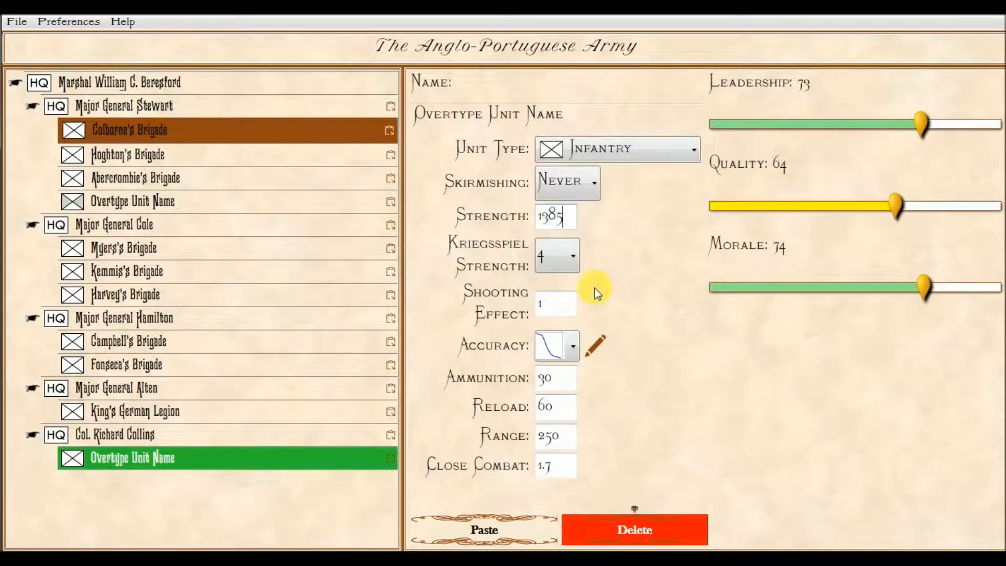
pyautogui.click(570, 259)
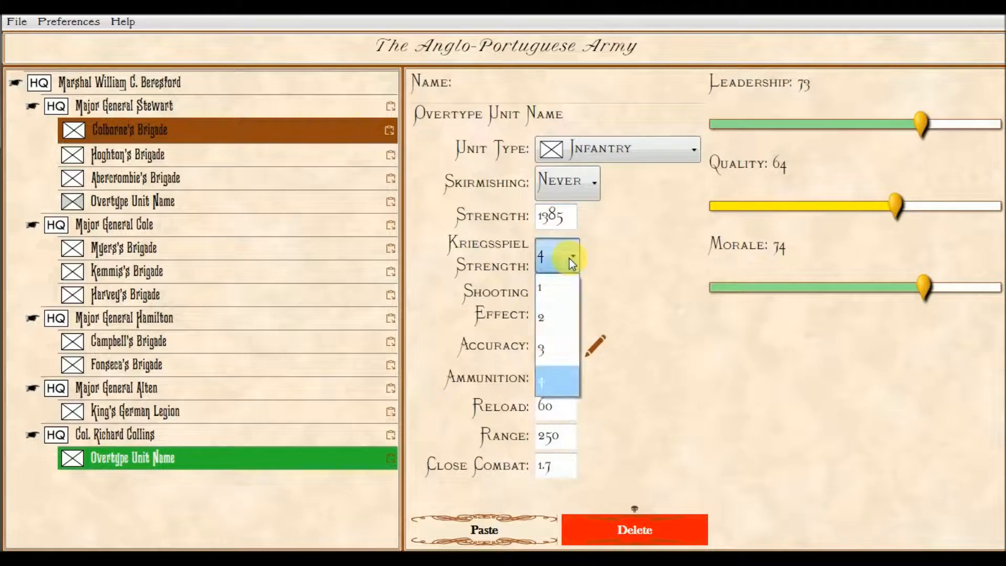
pyautogui.click(552, 329)
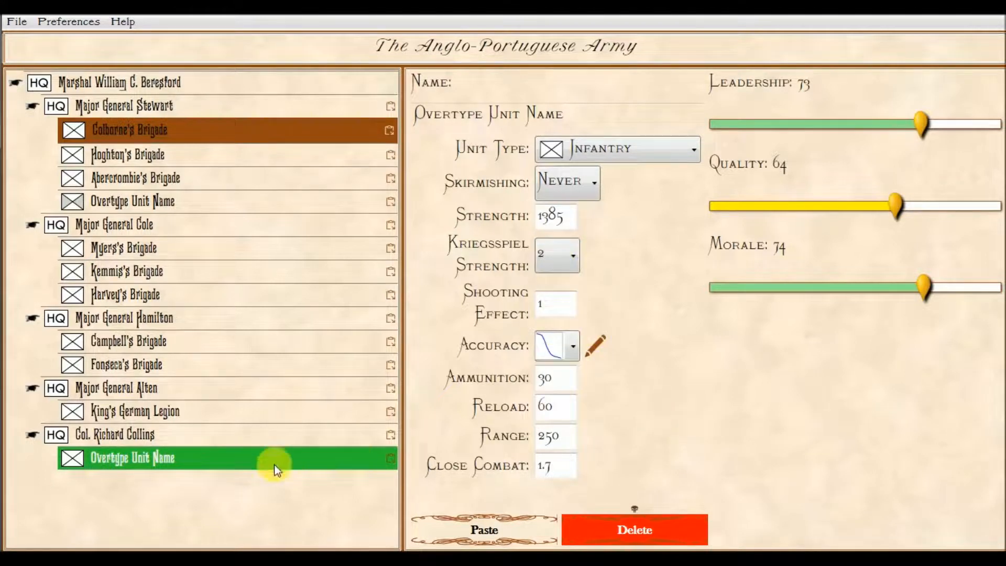
# Add a sixth HQ under Marshal William C. Beresford, named Major General Lumley, with leadership 83.
pyautogui.click(207, 90)
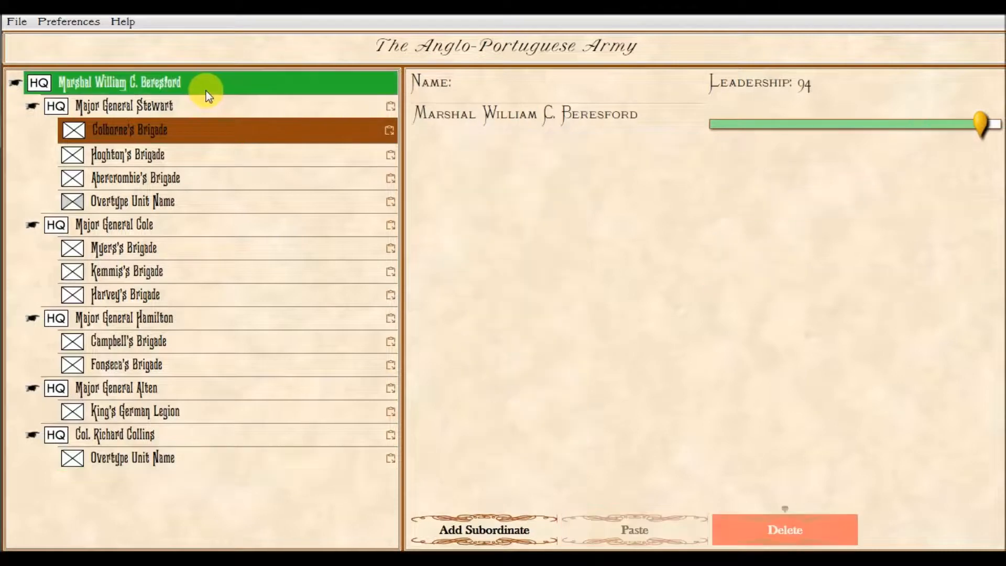
pyautogui.click(445, 527)
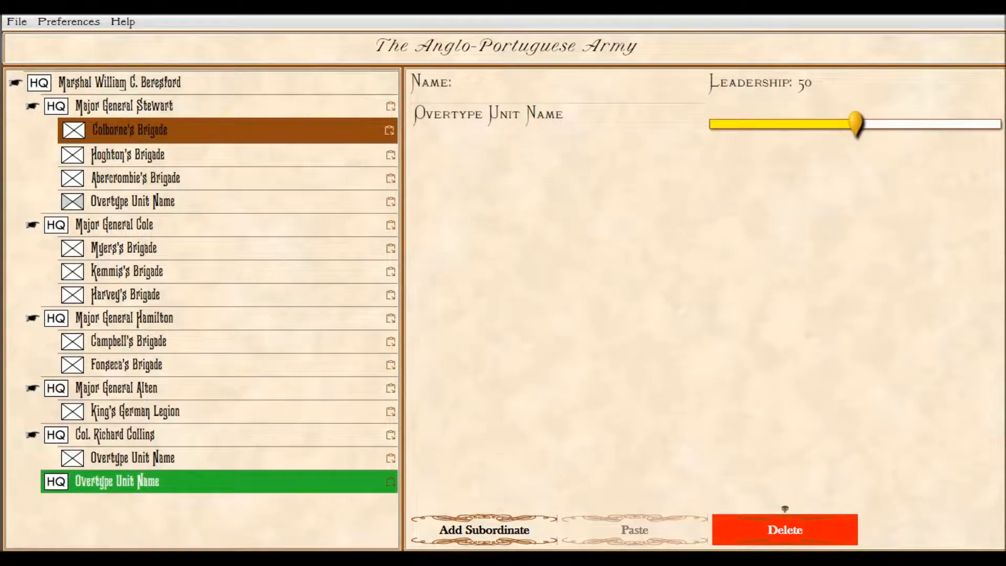
pyautogui.click(585, 123)
pyautogui.write('M')
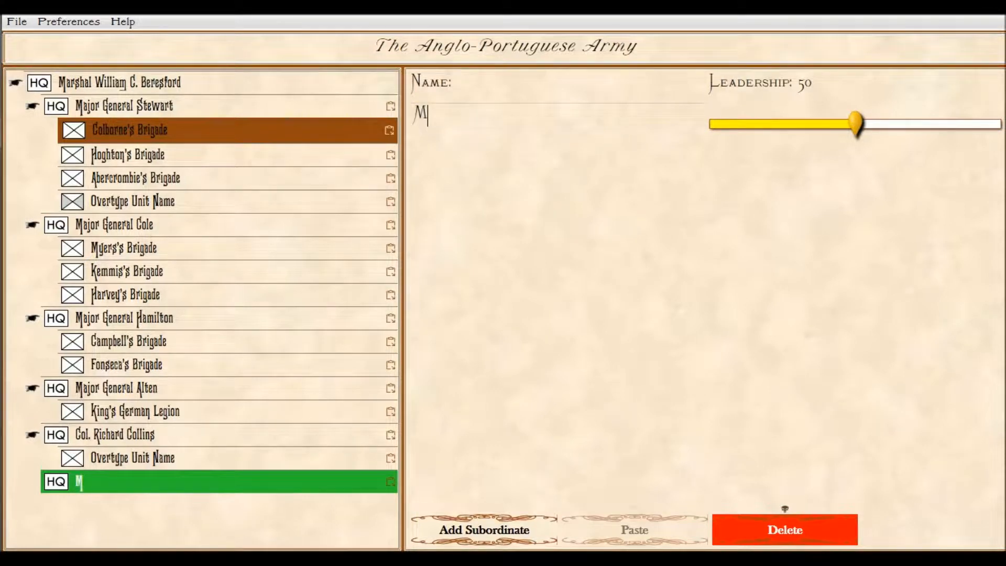
pyautogui.write('ajor General Lumley')
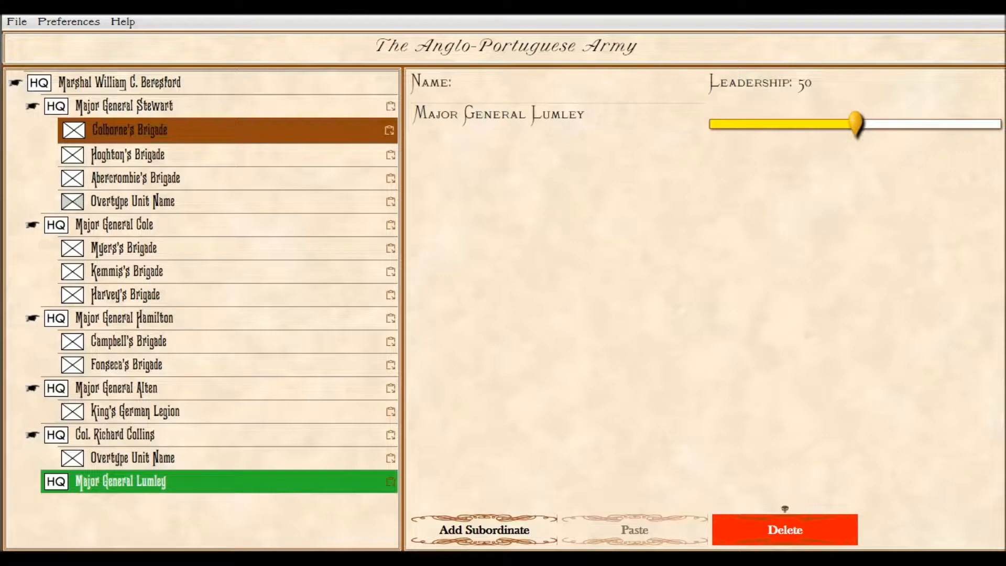
pyautogui.moveTo(857, 124); pyautogui.dragTo(951, 127)
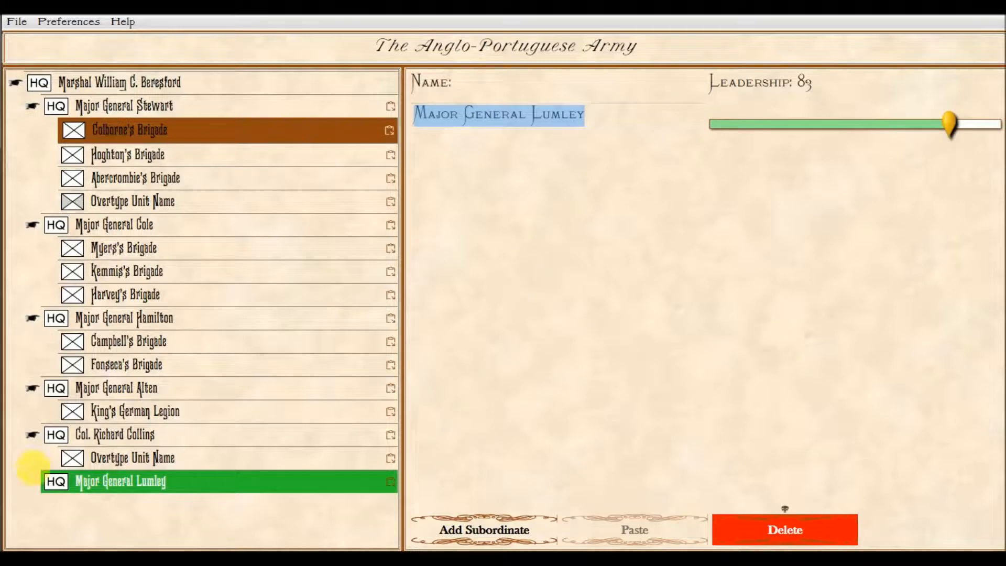
# Add a subordinate unit under Major General Lumley and make its unit type Cavalry.
pyautogui.click(457, 530)
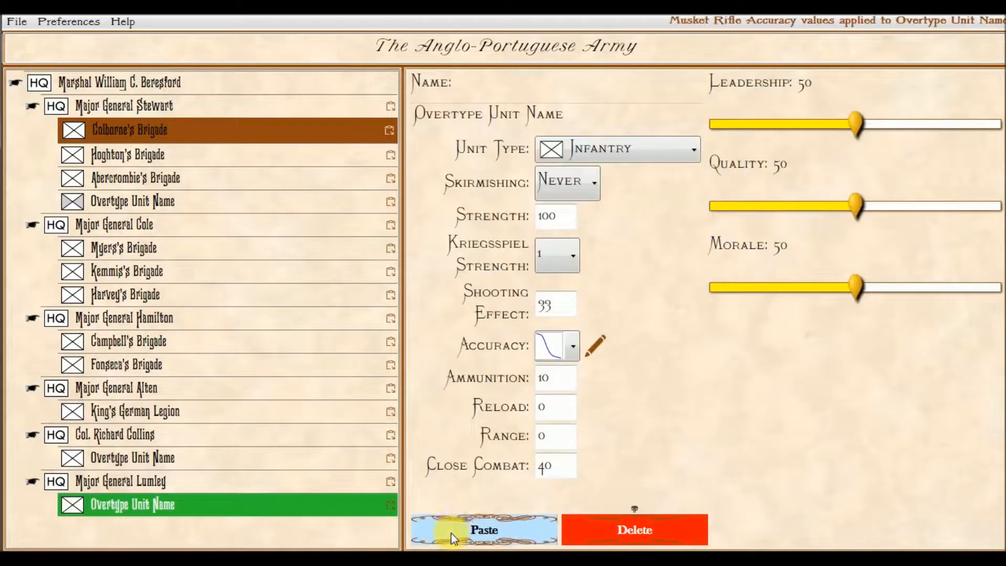
pyautogui.click(694, 153)
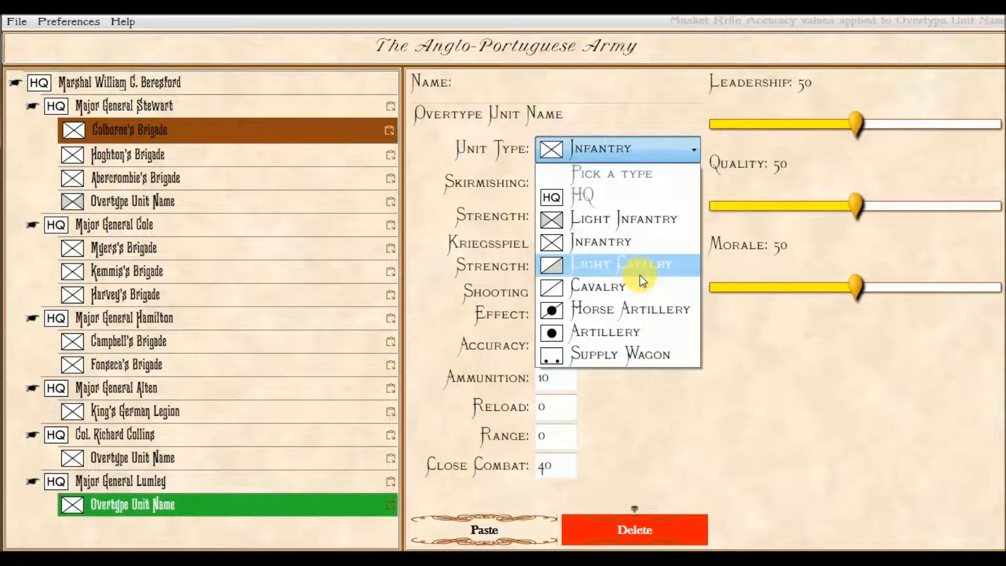
pyautogui.click(629, 286)
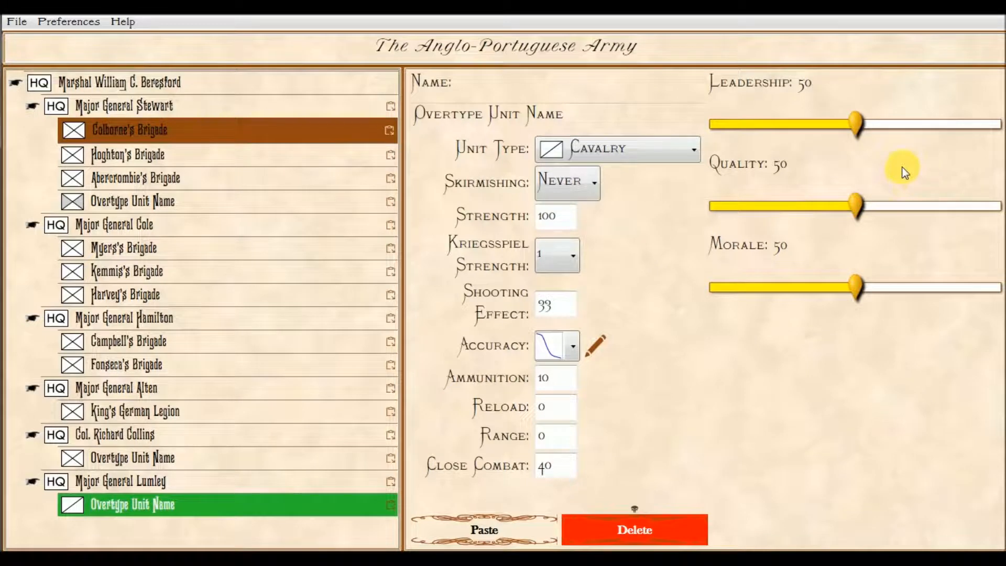
# Set the new cavalry unit's leadership to 76, quality to 84 and morale to 91.
pyautogui.moveTo(859, 125); pyautogui.dragTo(916, 124)
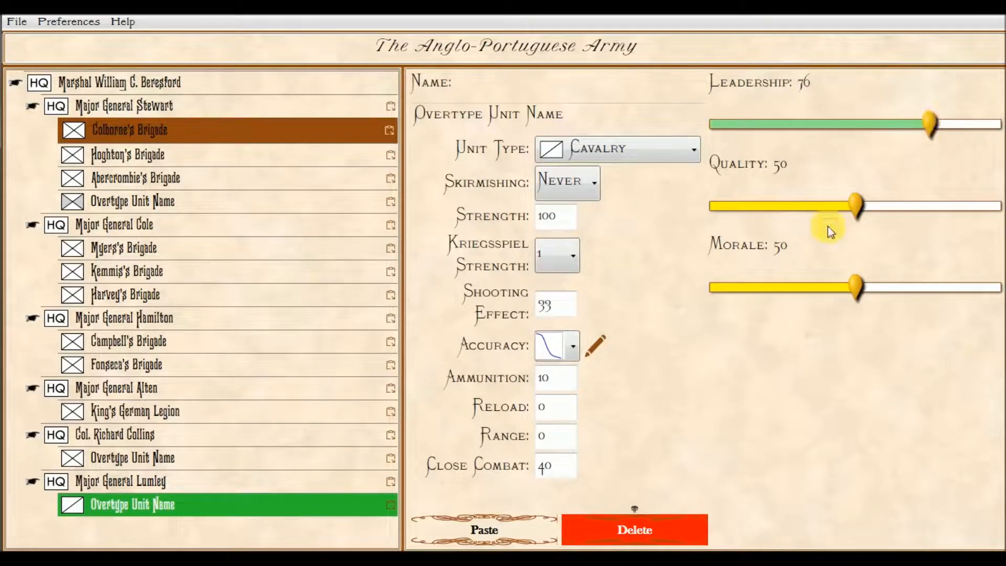
pyautogui.moveTo(859, 207); pyautogui.dragTo(951, 206)
pyautogui.moveTo(871, 283); pyautogui.dragTo(971, 282)
pyautogui.moveTo(948, 206); pyautogui.dragTo(949, 206)
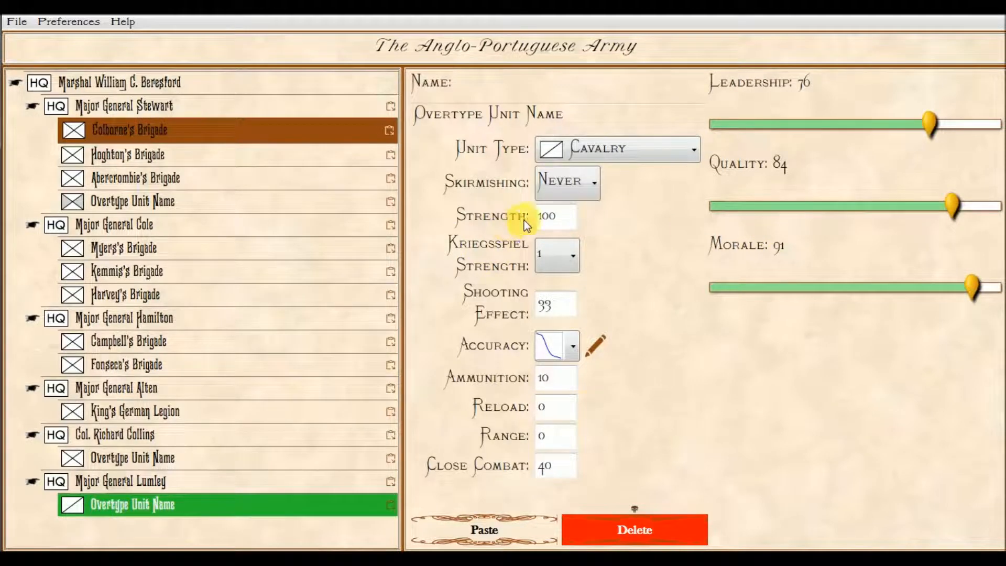
# Set the cavalry unit's strength to 761 and name it de Grey's Brigade.
pyautogui.click(567, 222)
pyautogui.doubleClick(567, 223)
pyautogui.write('761')
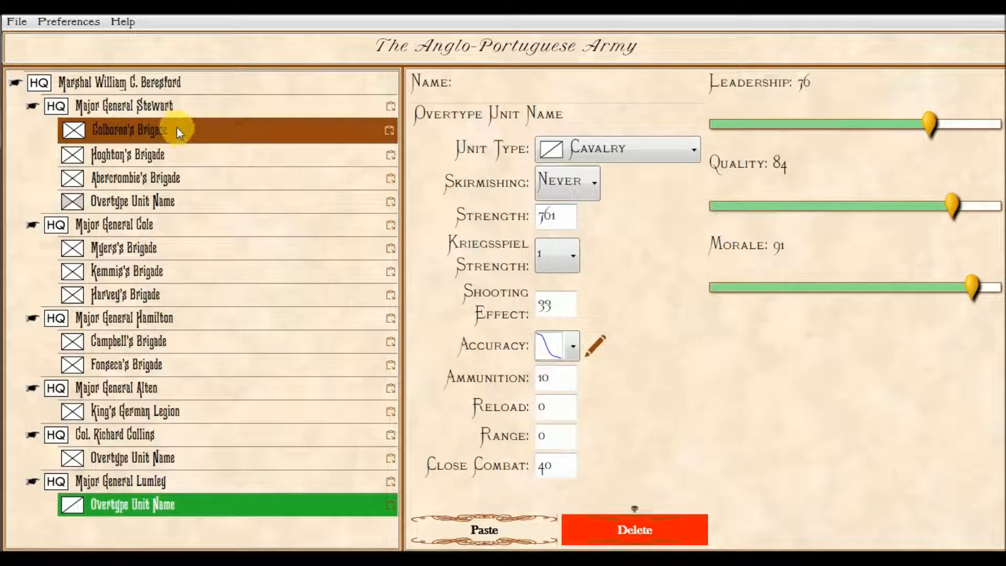
pyautogui.click(583, 112)
pyautogui.write('d')
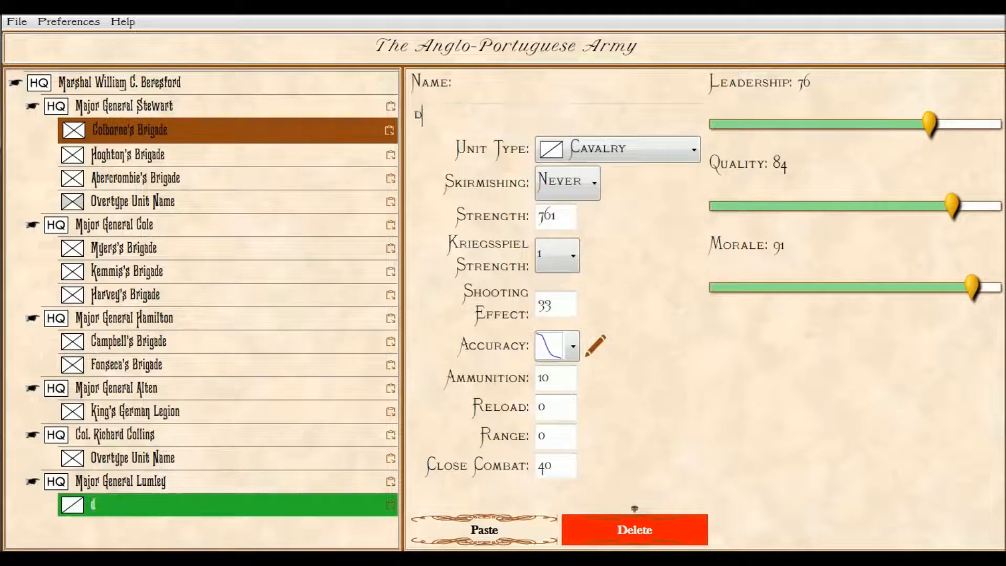
pyautogui.write("e Grey's Br")
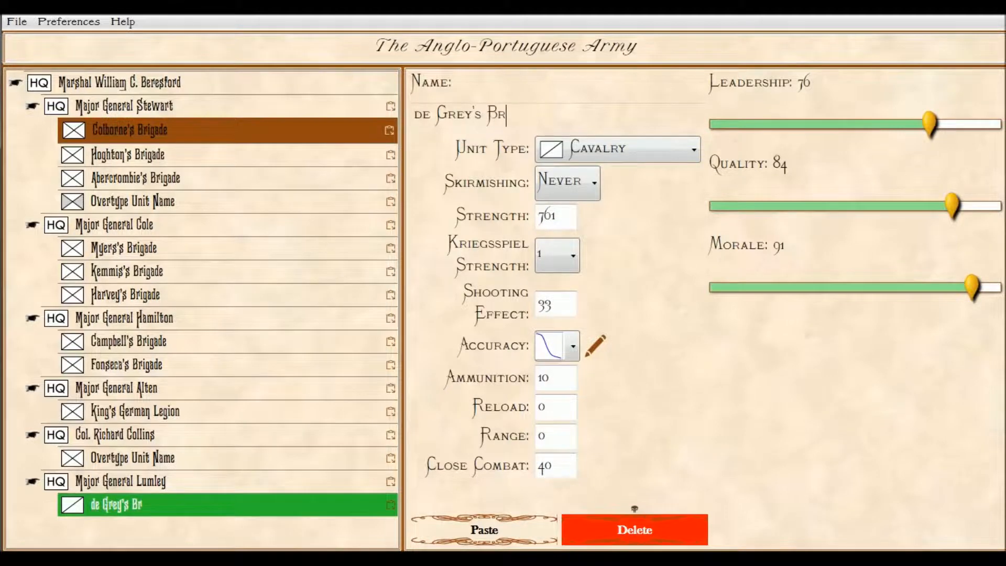
pyautogui.write('igade')
# Set de Grey's Brigade's shooting effect and ammunition to 0 and its close combat value to 7.5.
pyautogui.moveTo(572, 303); pyautogui.dragTo(479, 302)
pyautogui.write('0')
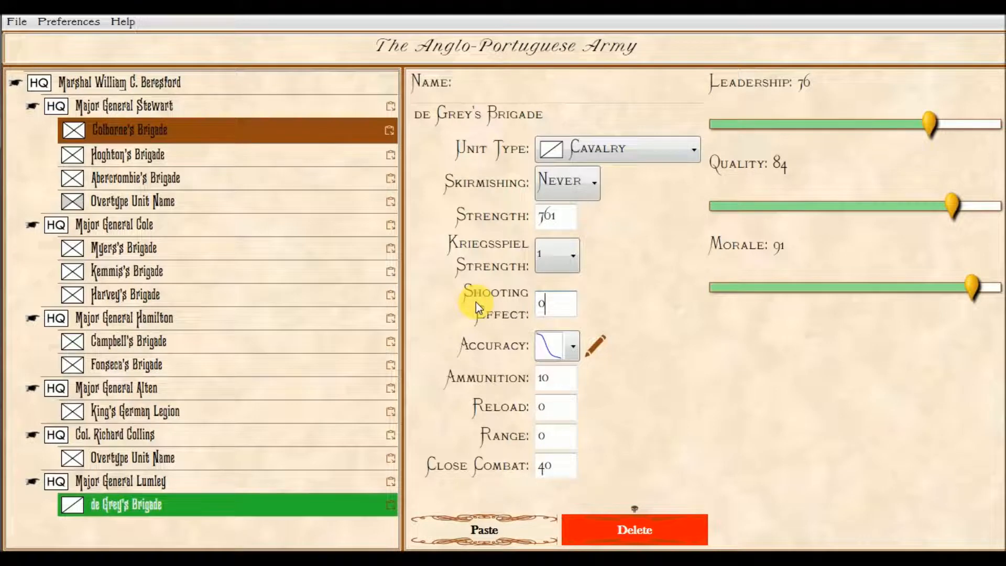
pyautogui.moveTo(569, 378); pyautogui.dragTo(473, 373)
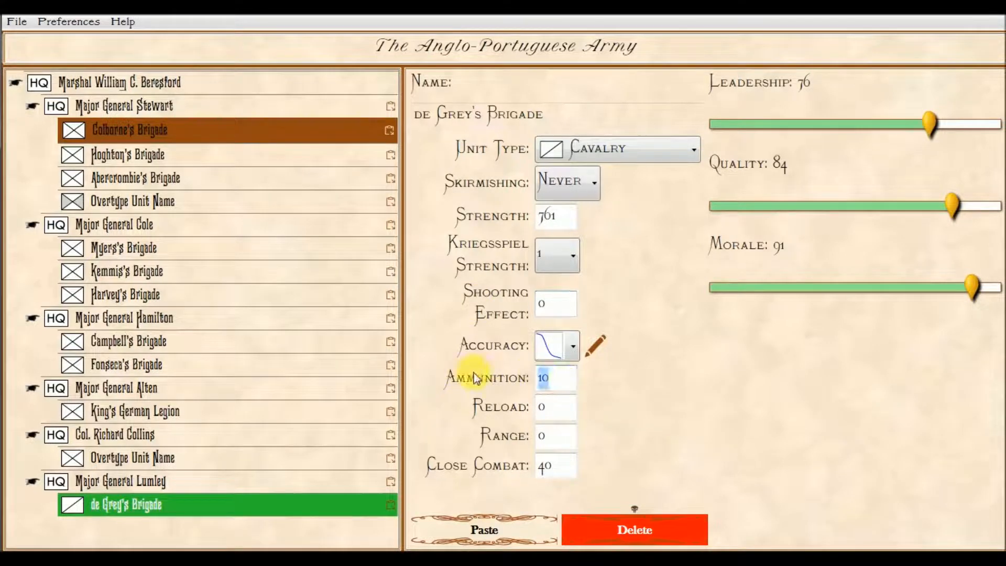
pyautogui.write('0')
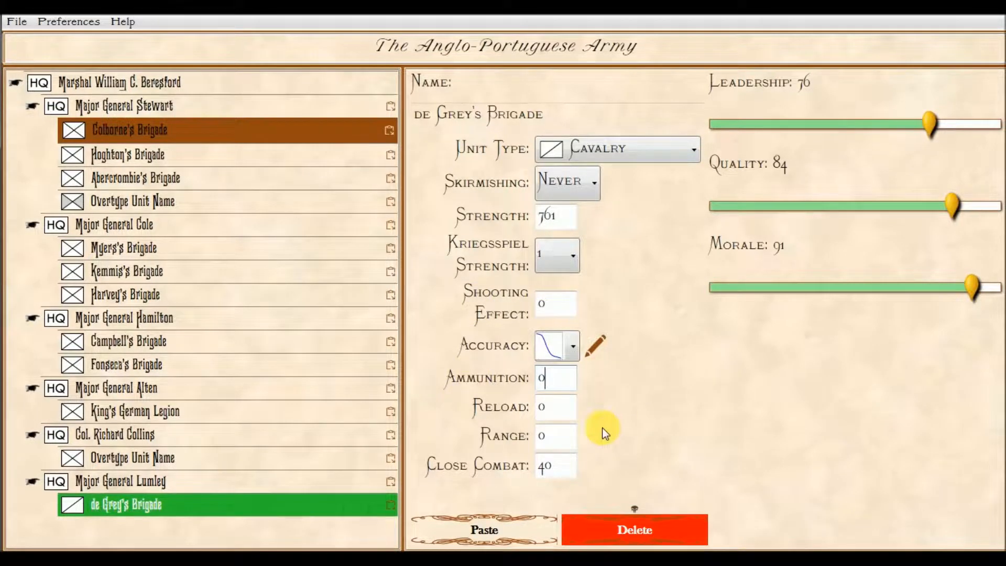
pyautogui.moveTo(563, 466); pyautogui.dragTo(478, 466)
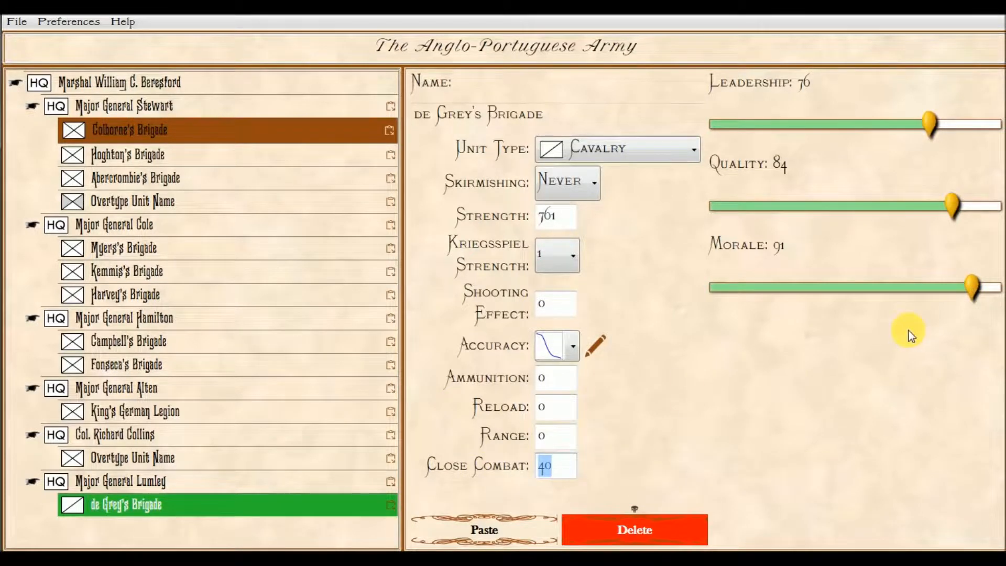
pyautogui.write('7.5')
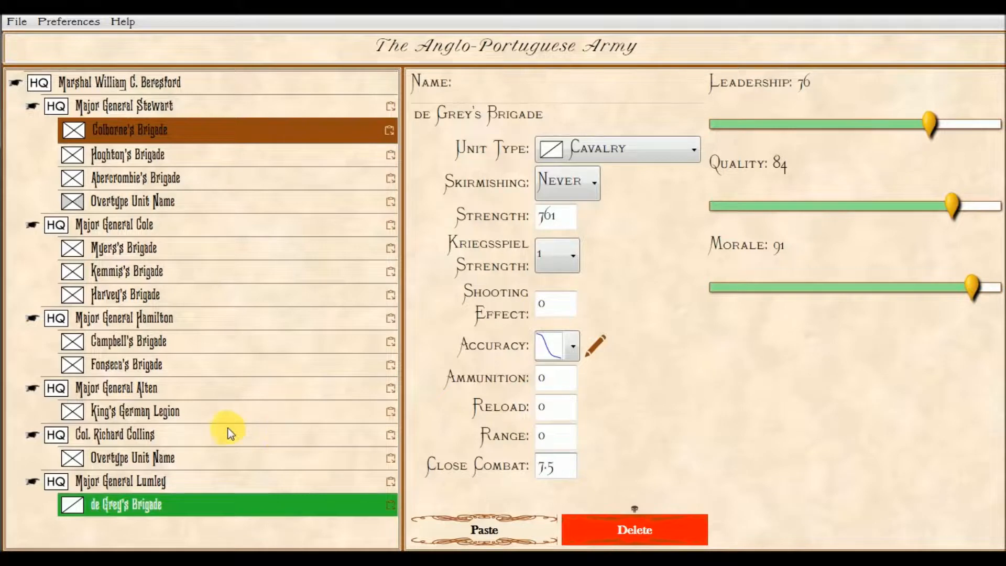
# Add a second subordinate unit under Major General Lumley and paste de Grey's Brigade's settings into it.
pyautogui.click(181, 478)
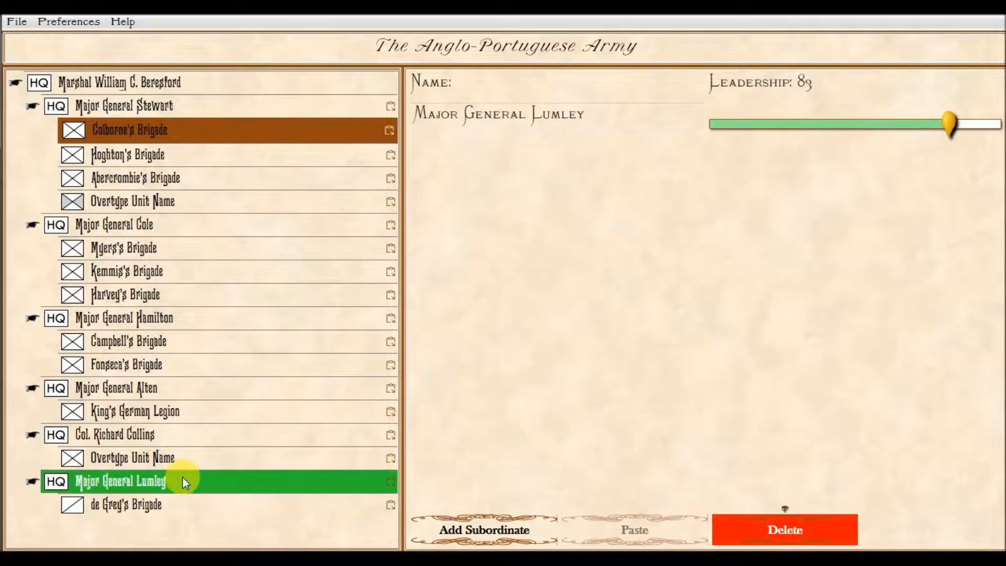
pyautogui.click(472, 529)
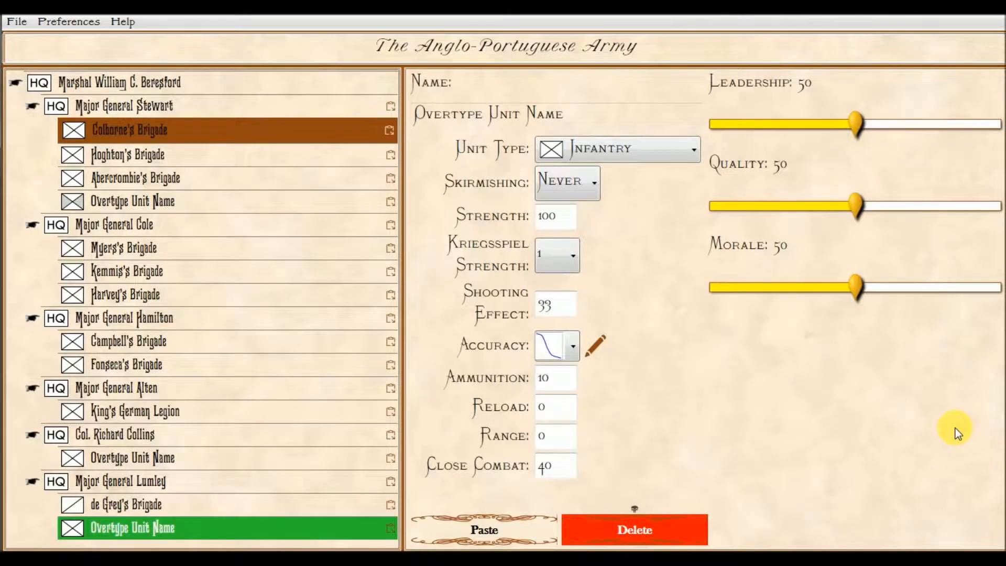
pyautogui.click(181, 505)
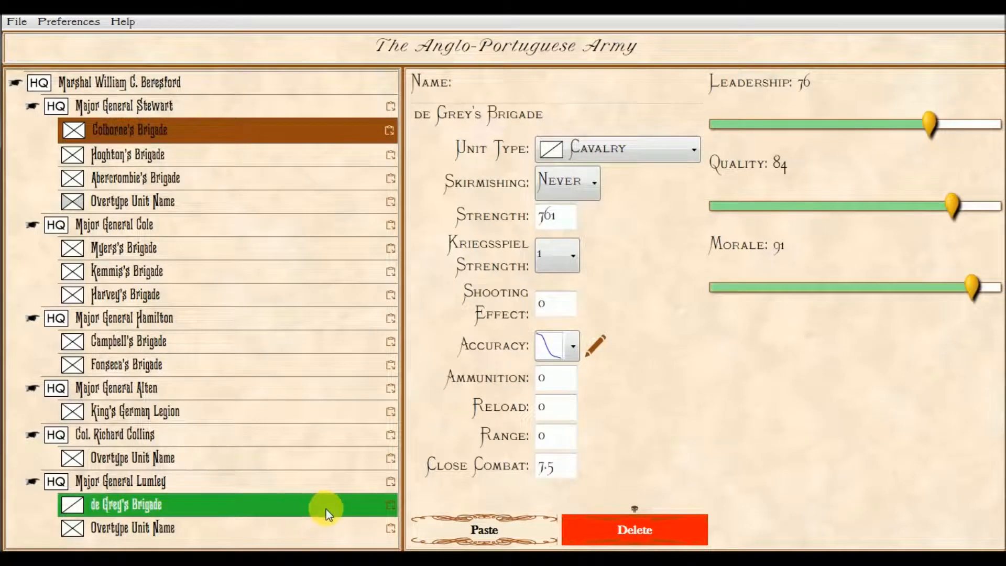
pyautogui.click(391, 505)
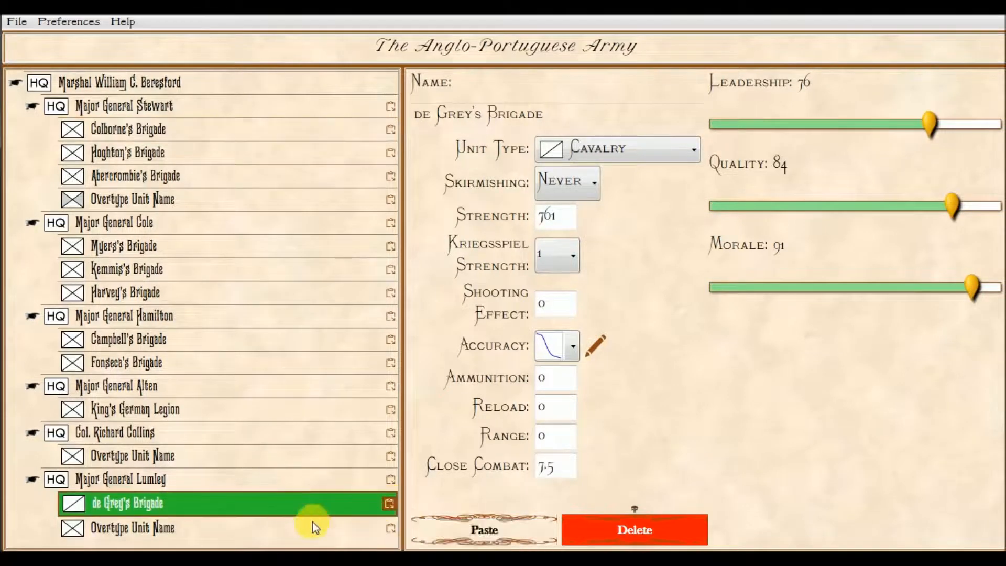
pyautogui.click(265, 529)
pyautogui.click(465, 530)
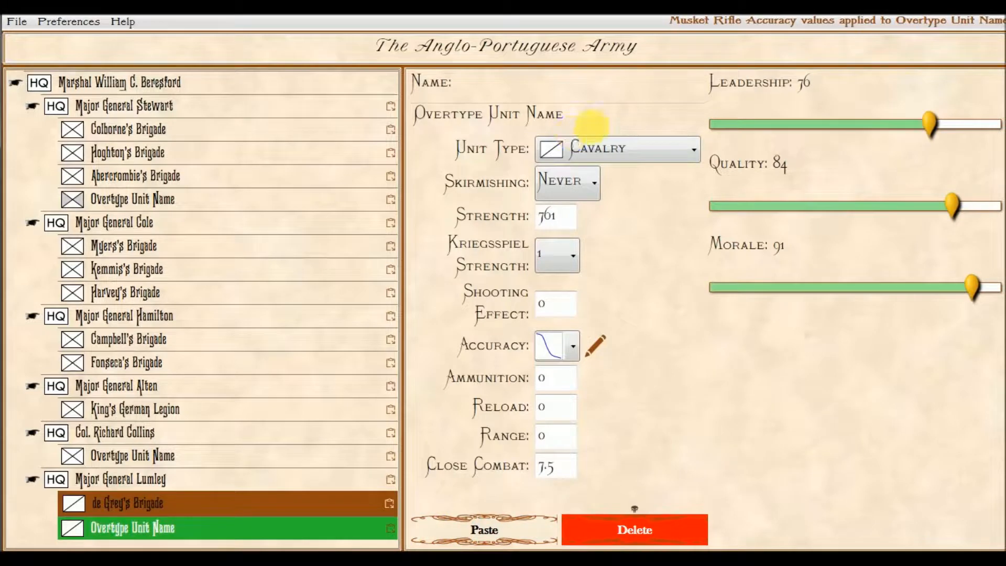
# Name the new cavalry unit Otway's Brigade and set its strength to 849.
pyautogui.click(589, 118)
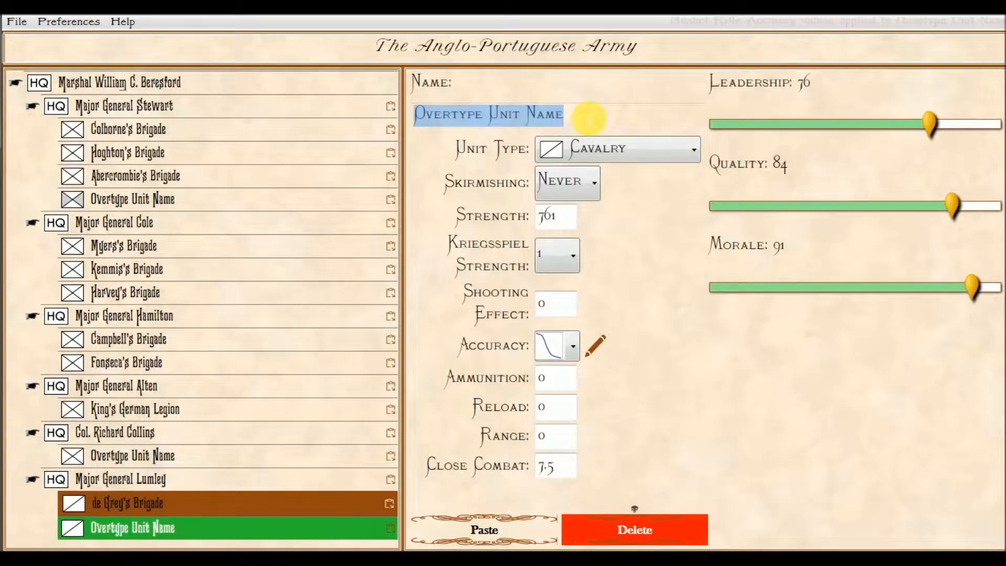
pyautogui.write('O')
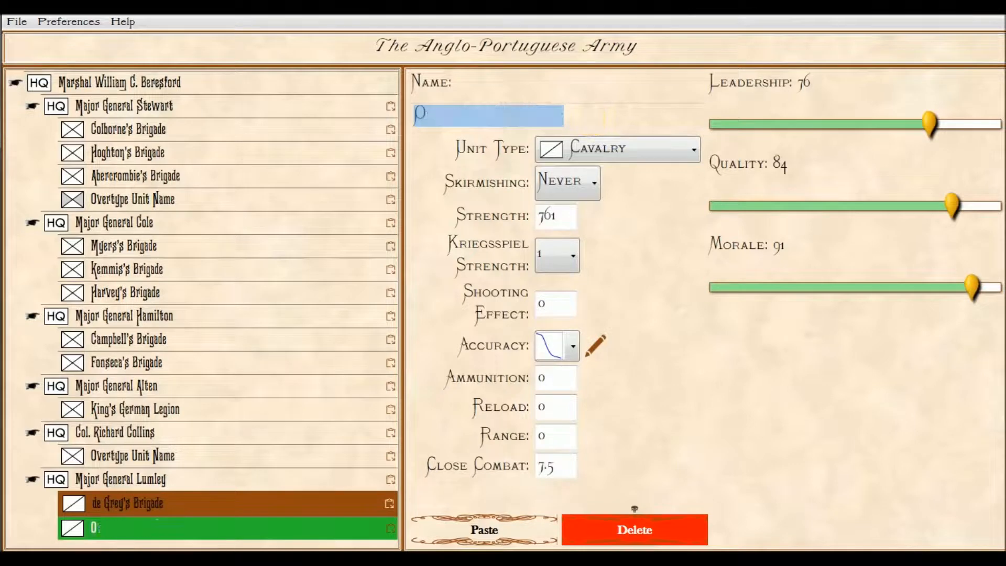
pyautogui.write("tway's ")
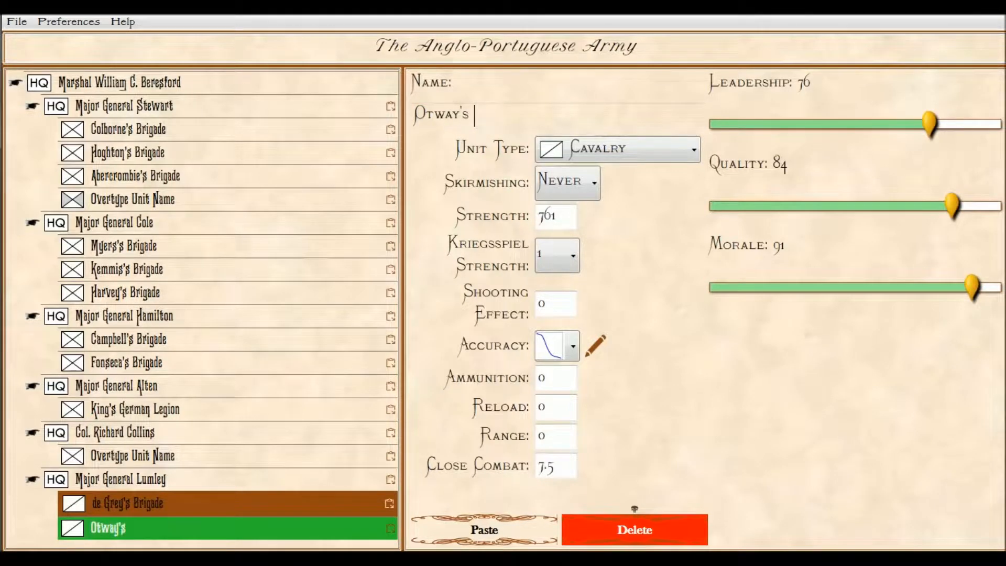
pyautogui.write('Brigade')
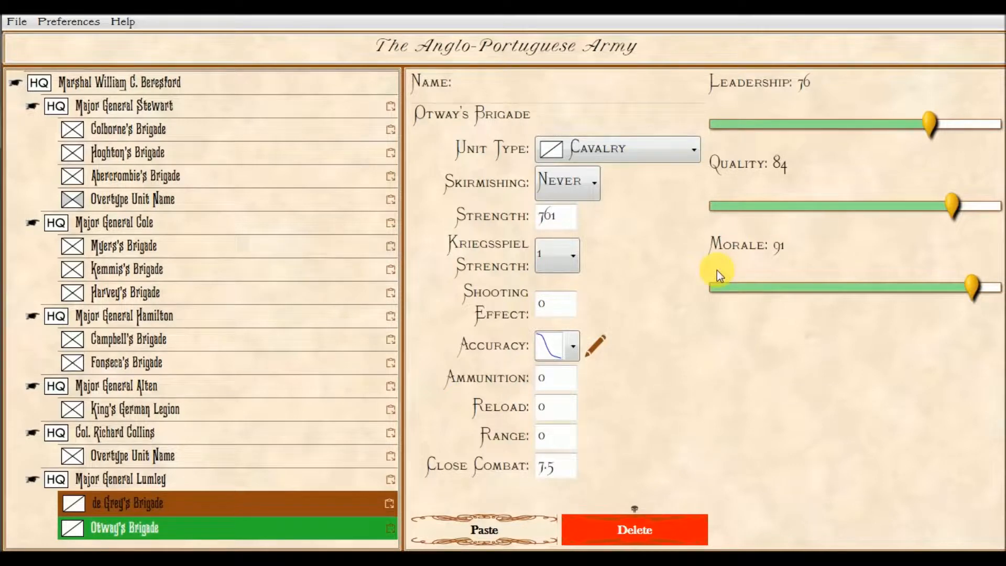
pyautogui.moveTo(561, 215); pyautogui.dragTo(485, 223)
pyautogui.write('849')
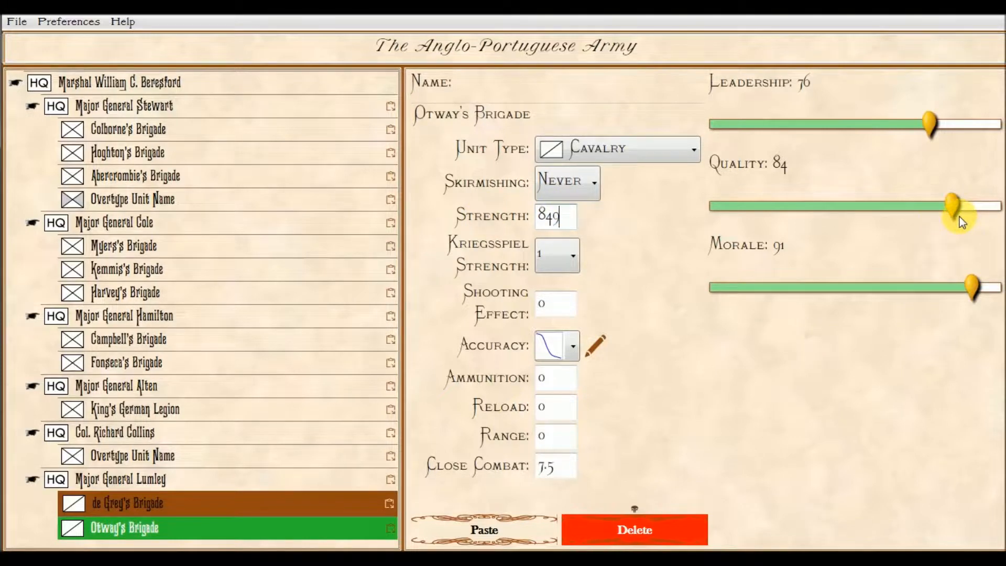
# Lower Otway's Brigade's quality to 70 and its morale to 84.
pyautogui.moveTo(954, 206); pyautogui.dragTo(921, 209)
pyautogui.moveTo(968, 287); pyautogui.dragTo(948, 271)
pyautogui.moveTo(922, 200); pyautogui.dragTo(913, 203)
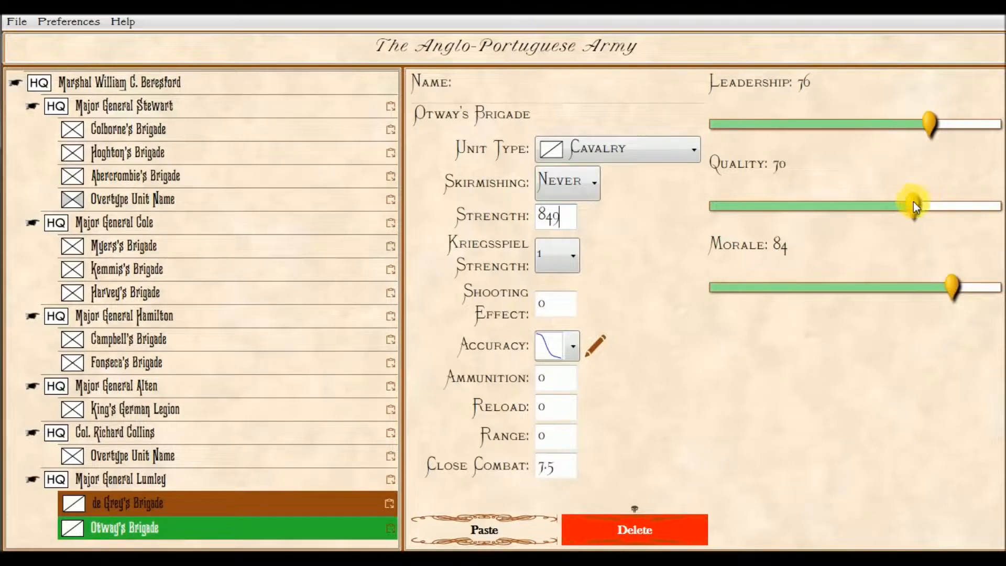
# Add a third unit under Major General Lumley with de Grey's Brigade's copied settings and make its unit type Light Cavalry.
pyautogui.click(182, 477)
pyautogui.click(476, 528)
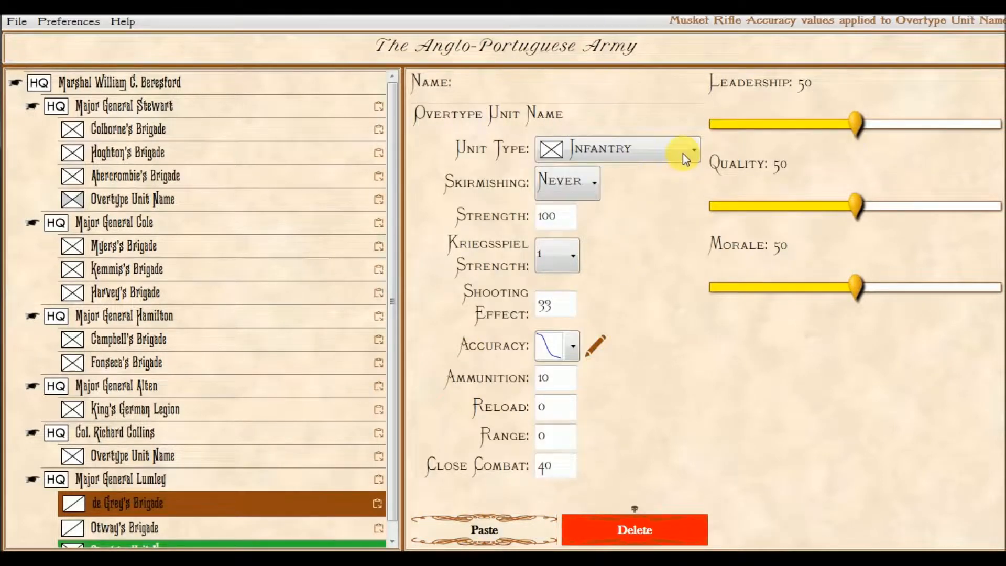
pyautogui.click(695, 147)
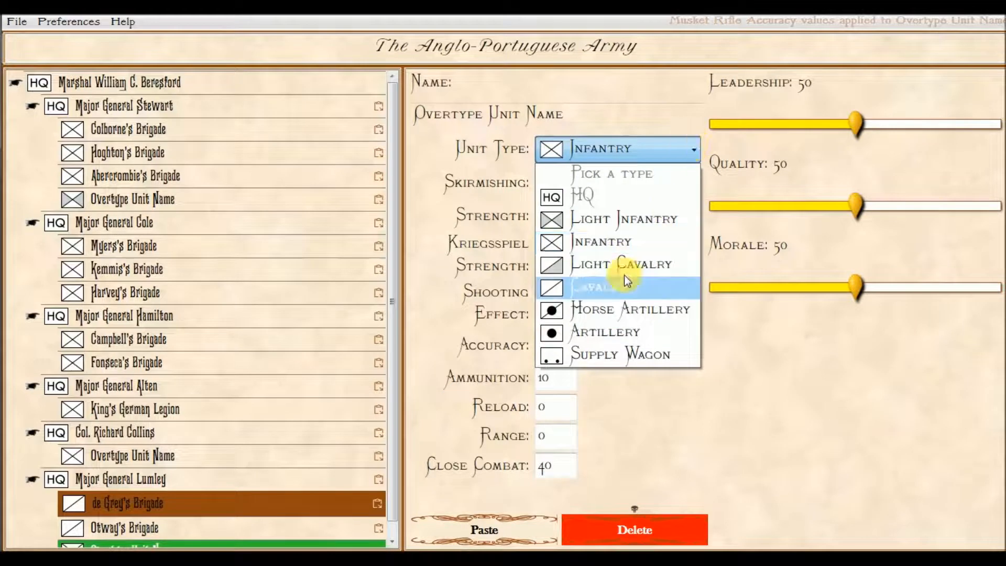
pyautogui.click(619, 262)
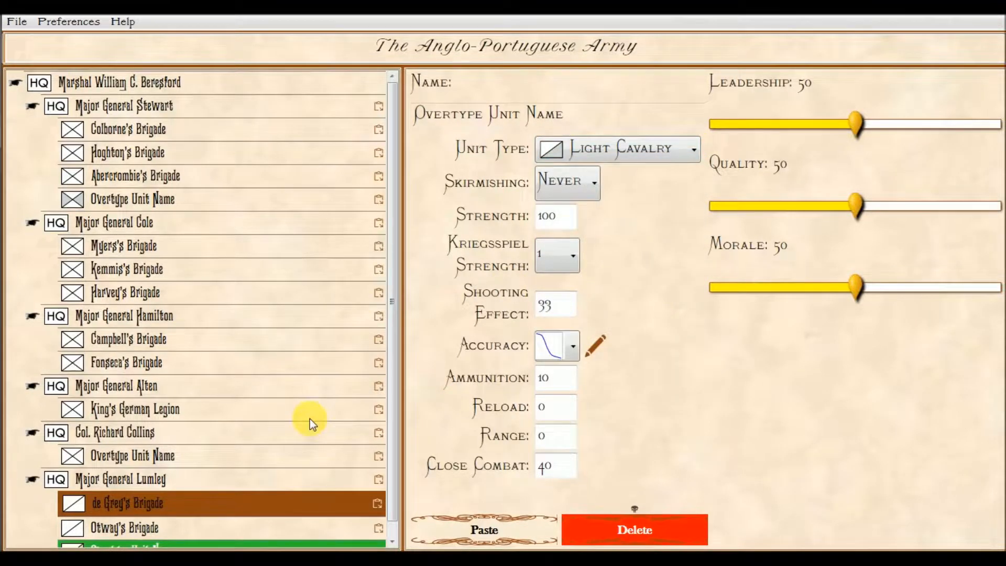
pyautogui.scroll(-1, 393, 491)
pyautogui.click(495, 530)
pyautogui.click(695, 152)
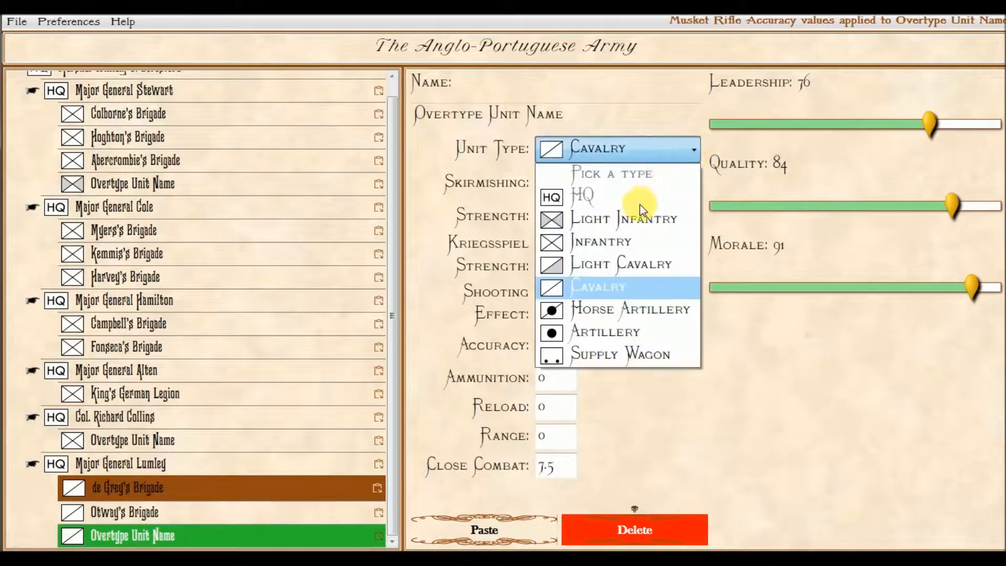
pyautogui.click(595, 267)
# Name the light cavalry unit 13th Light Dragoons, with strength 403 and Kriegsspiel strength 2.
pyautogui.click(614, 118)
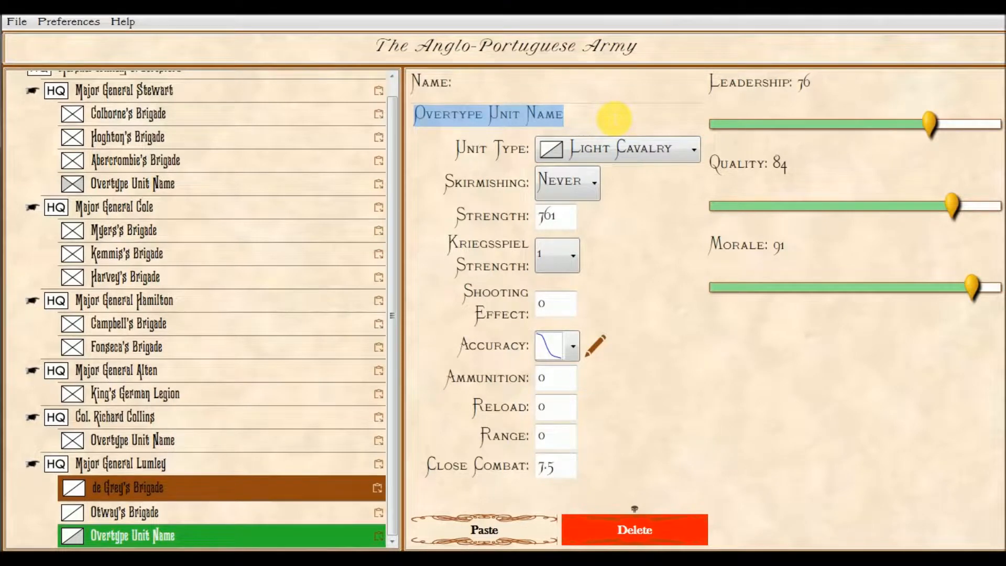
pyautogui.write('13')
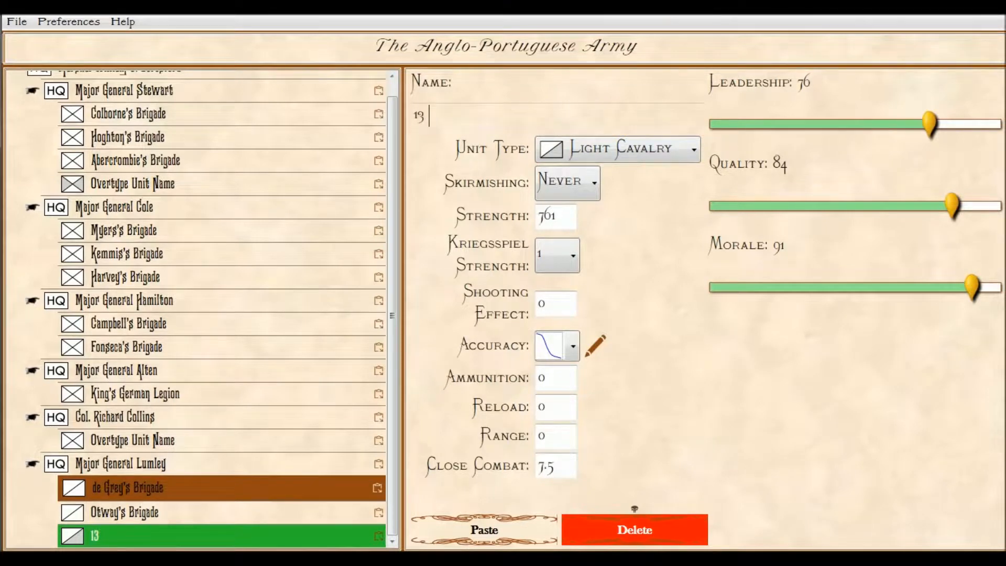
pyautogui.write('th Light Dragoons')
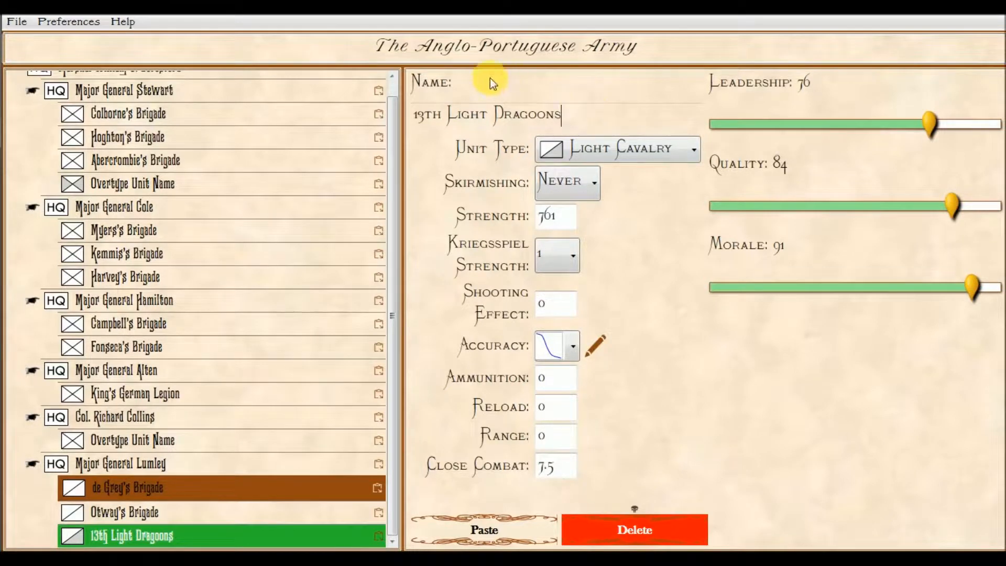
pyautogui.moveTo(561, 223); pyautogui.dragTo(522, 218)
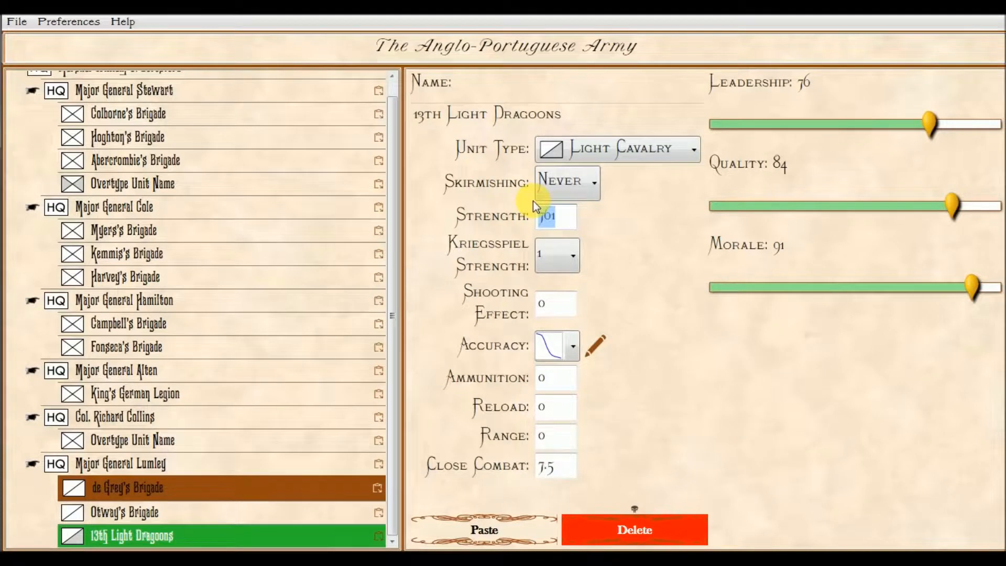
pyautogui.write('409')
pyautogui.click(575, 258)
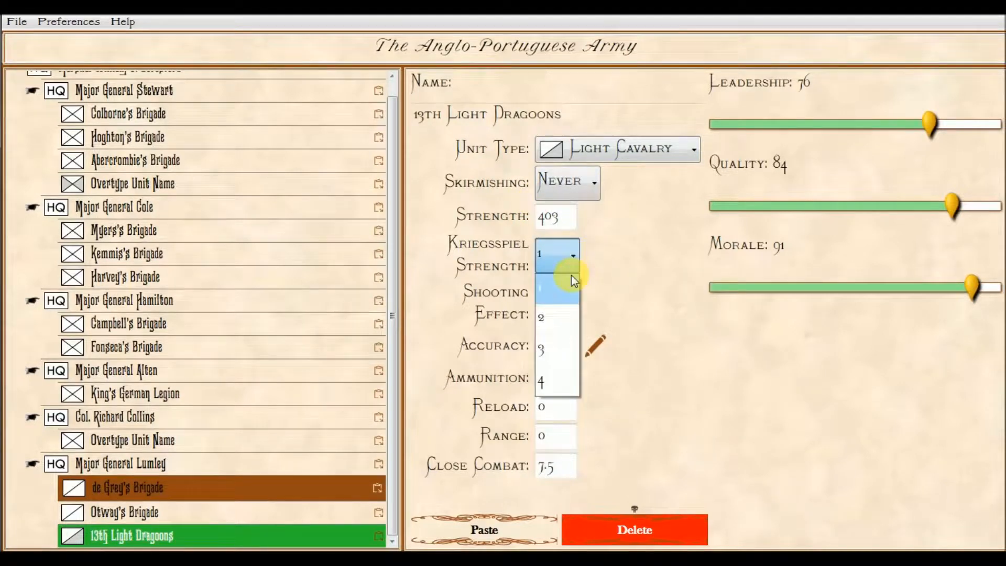
pyautogui.click(562, 319)
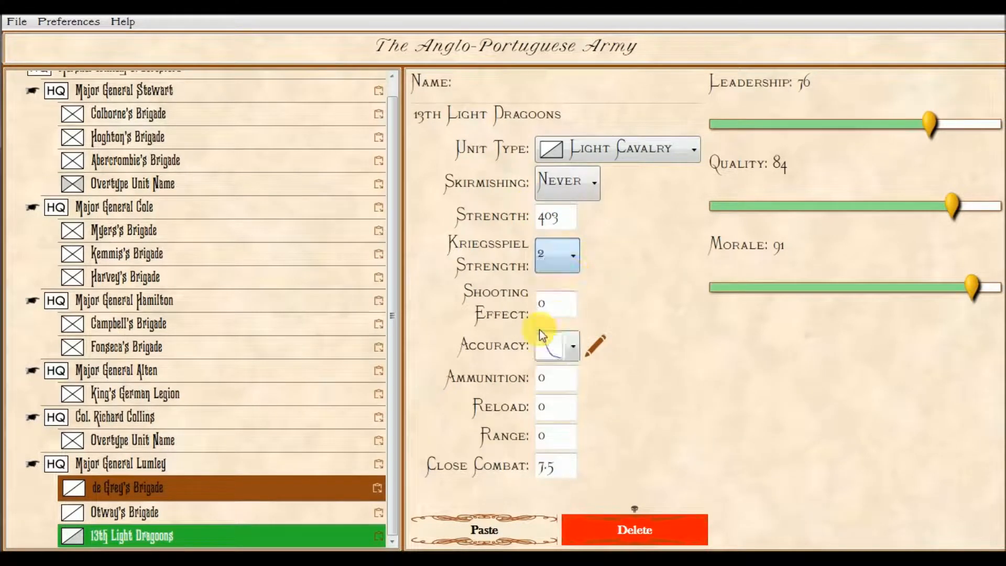
# Set the Kriegsspiel strength of both Otway's Brigade and de Grey's Brigade to 3.
pyautogui.click(168, 513)
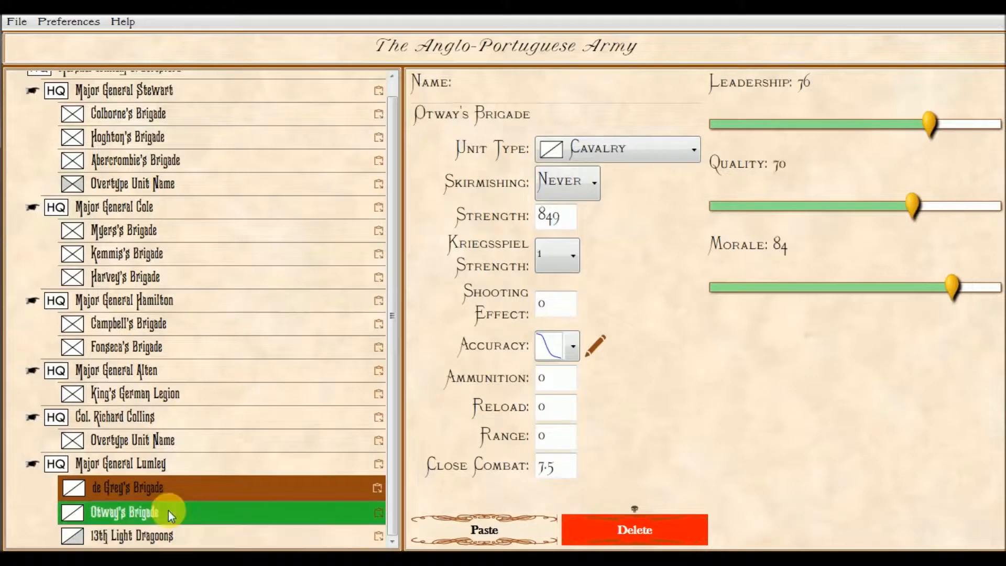
pyautogui.click(570, 259)
pyautogui.click(549, 349)
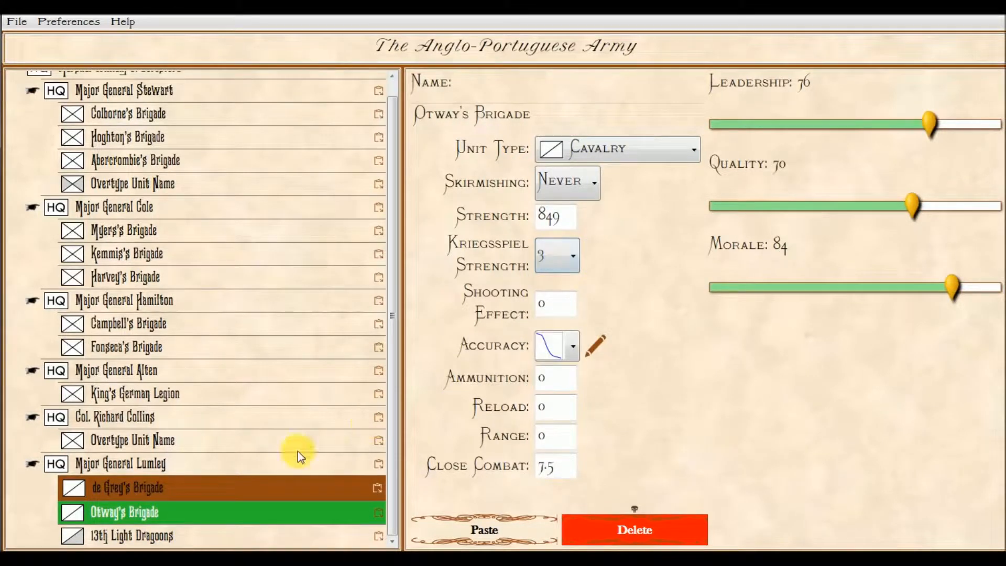
pyautogui.click(225, 492)
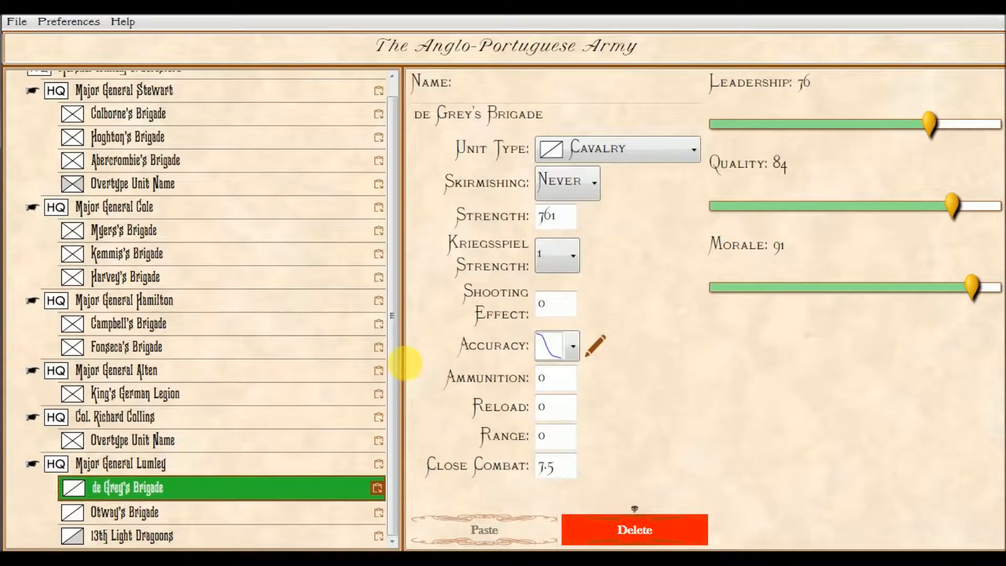
pyautogui.click(570, 254)
pyautogui.click(539, 356)
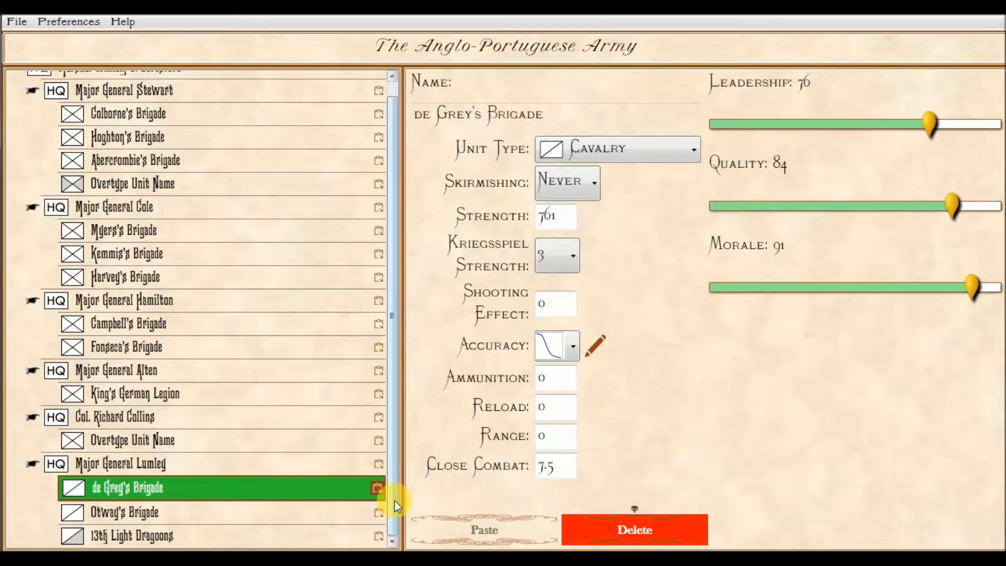
pyautogui.click(287, 536)
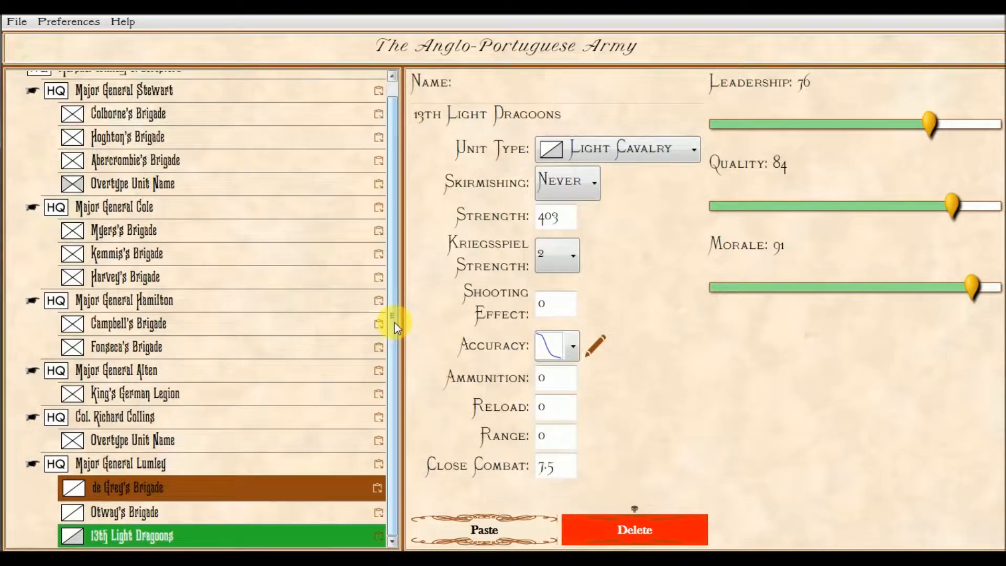
# Add another subordinate HQ directly under Marshal William C. Beresford.
pyautogui.moveTo(394, 323); pyautogui.dragTo(399, 253)
pyautogui.click(222, 82)
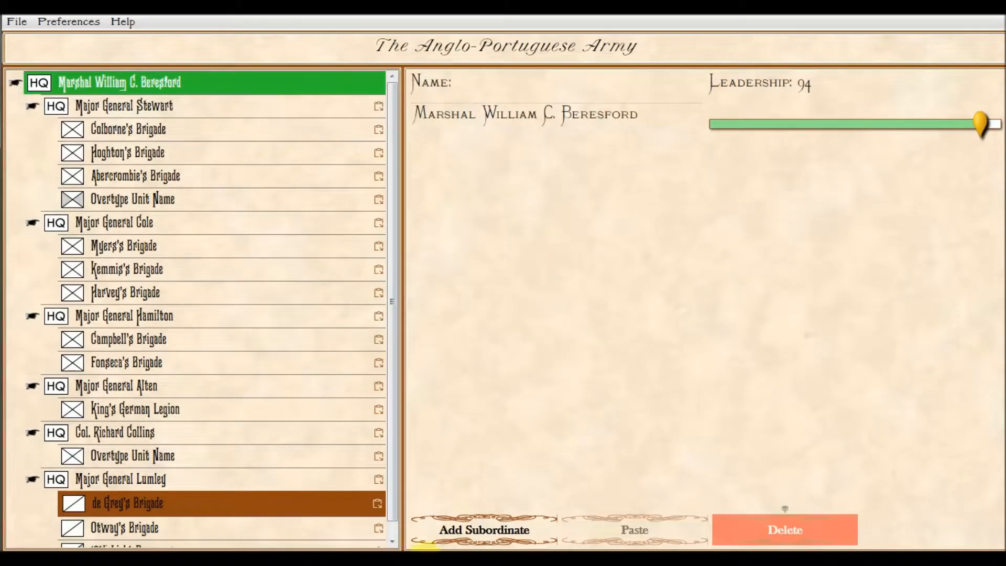
pyautogui.click(466, 530)
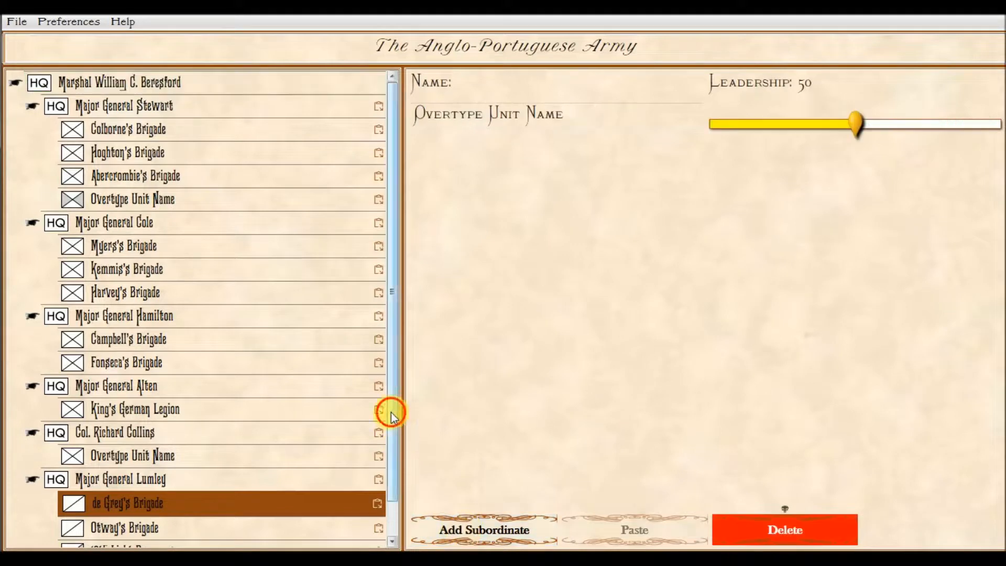
pyautogui.scroll(-2, 391, 412)
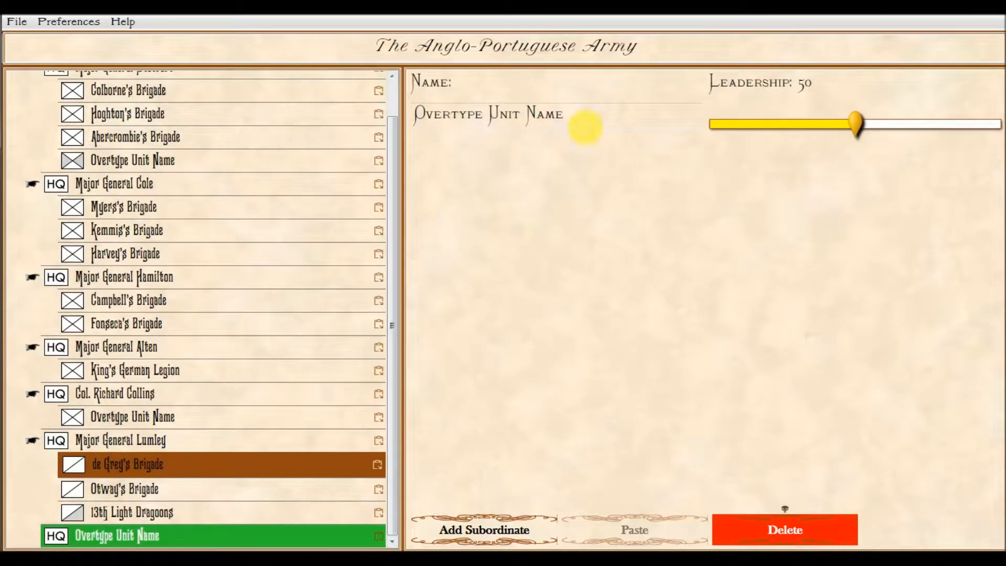
# Name the new HQ Major Dickson and set its leadership to 88.
pyautogui.click(589, 127)
pyautogui.write('M')
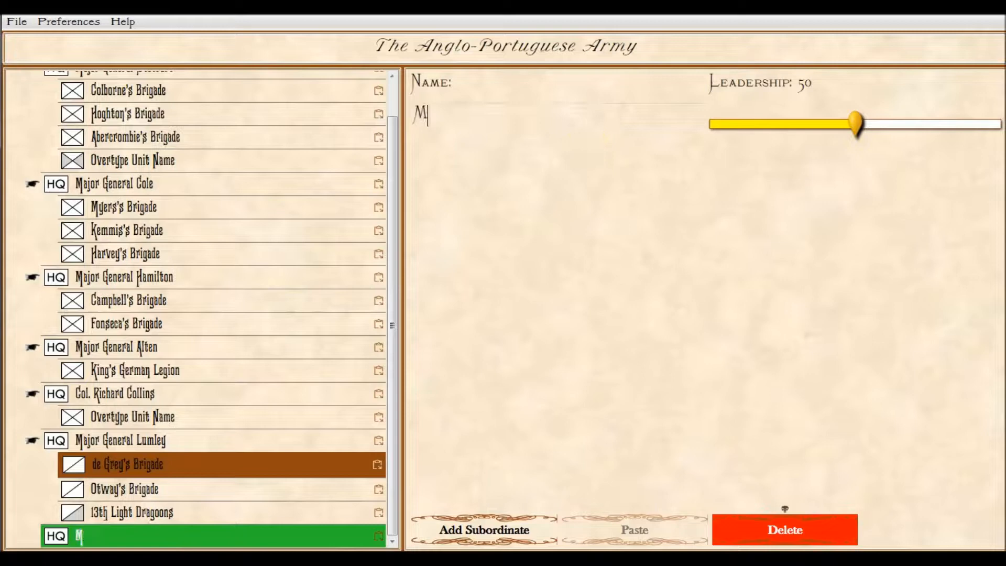
pyautogui.write('ajor Dickson')
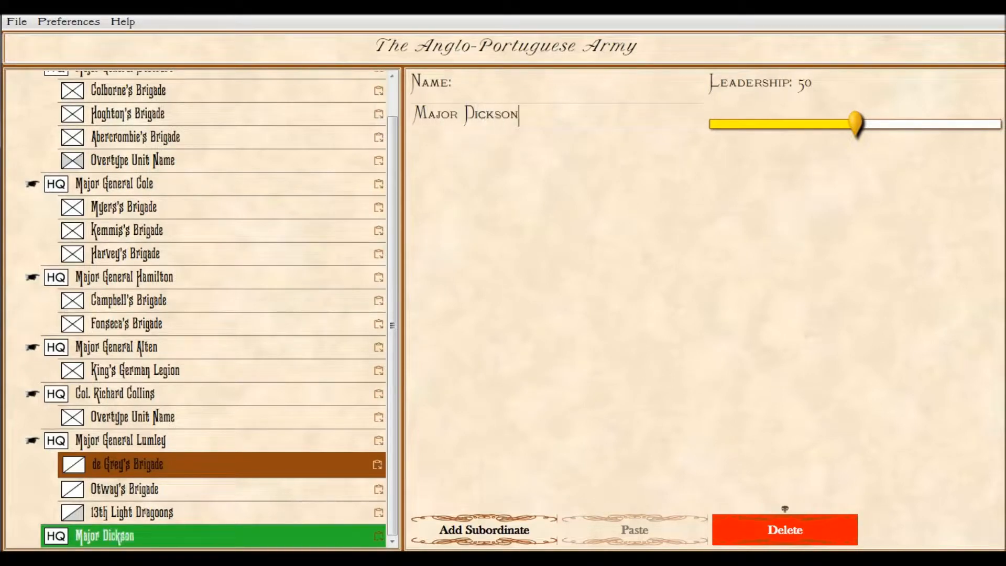
pyautogui.moveTo(860, 124); pyautogui.dragTo(970, 131)
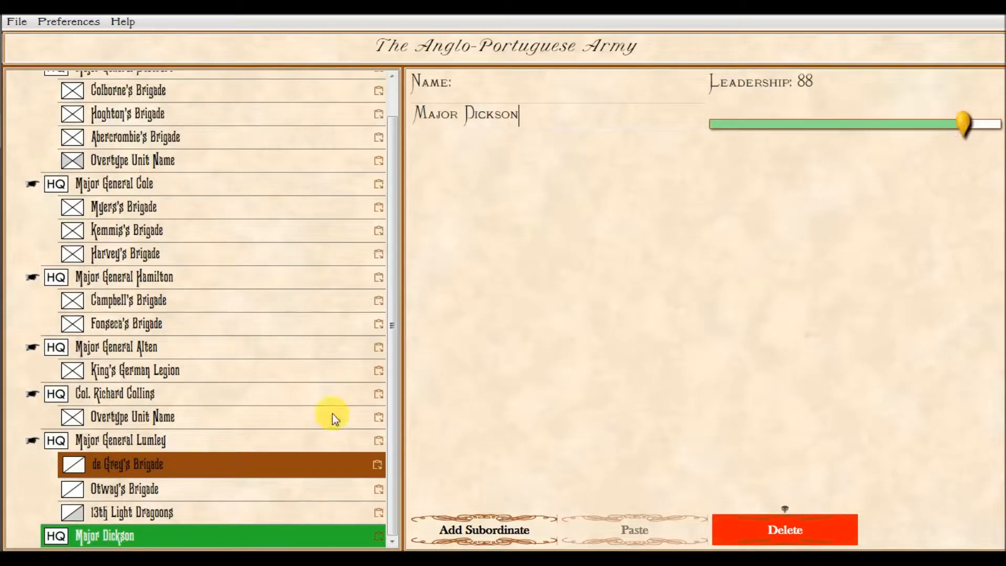
# Add a subordinate unit under Major Dickson, set its unit type to Horse Artillery and name it Lefebvre's Troop.
pyautogui.click(458, 528)
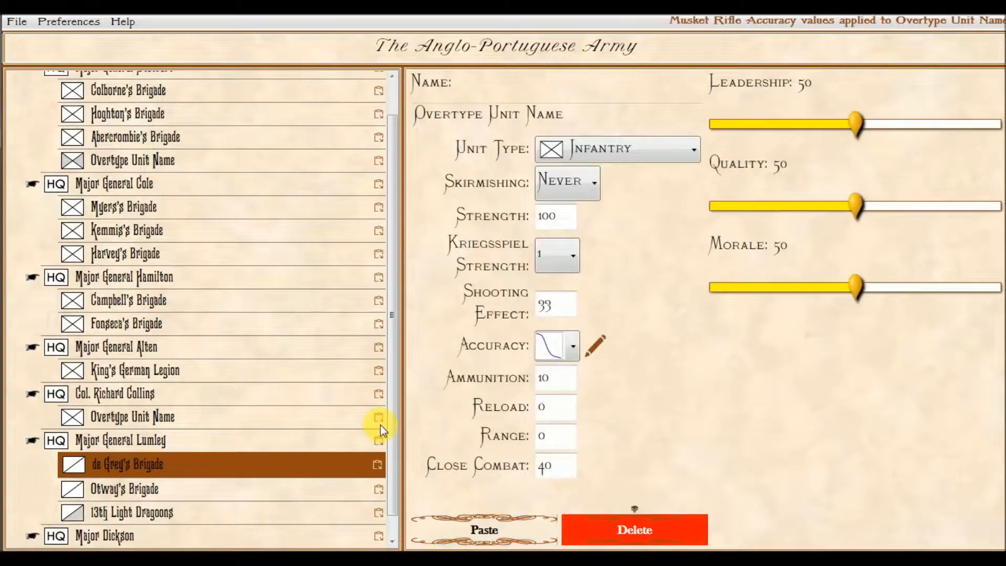
pyautogui.moveTo(397, 431); pyautogui.dragTo(399, 516)
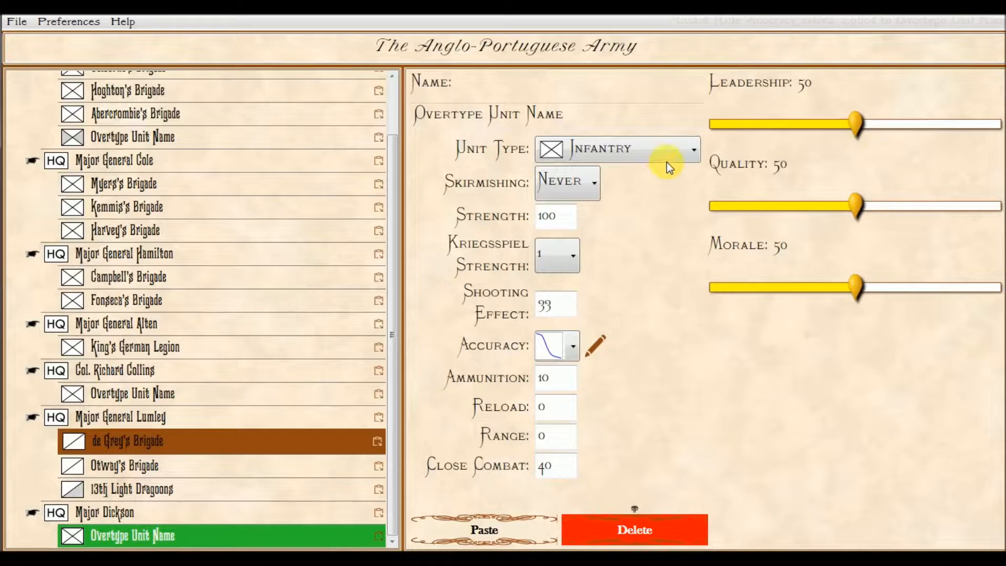
pyautogui.click(688, 156)
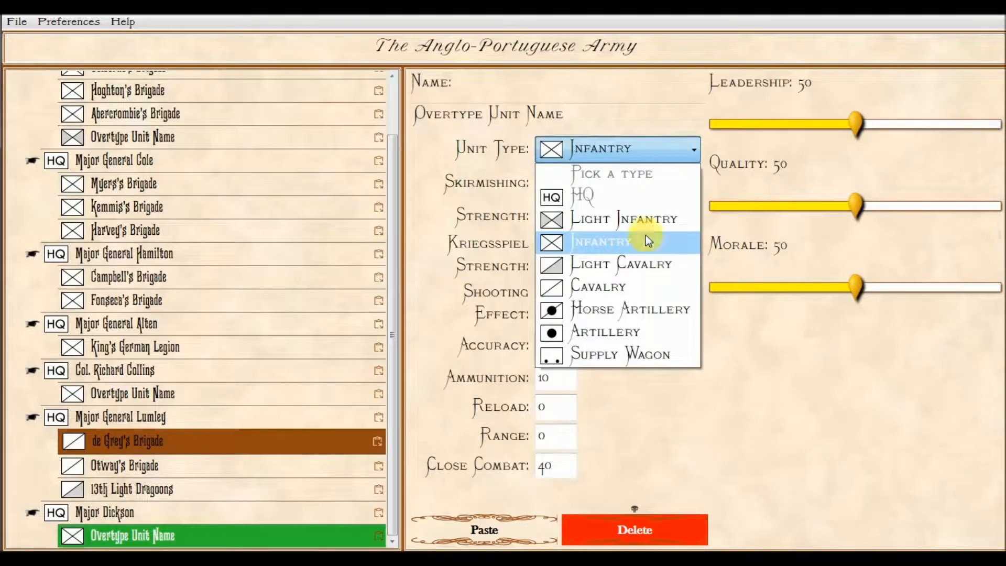
pyautogui.click(625, 310)
pyautogui.tripleClick(575, 114)
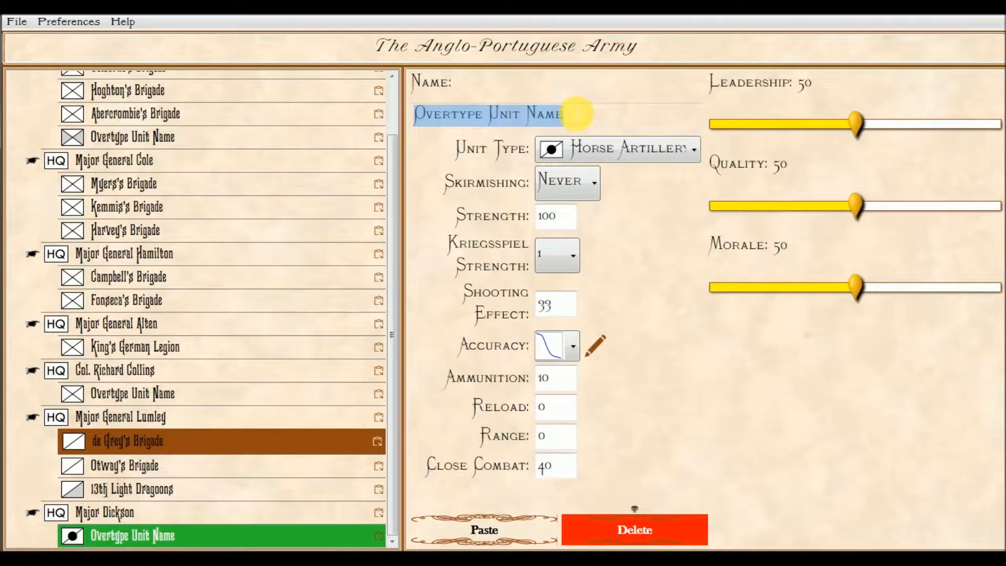
pyautogui.write('Le')
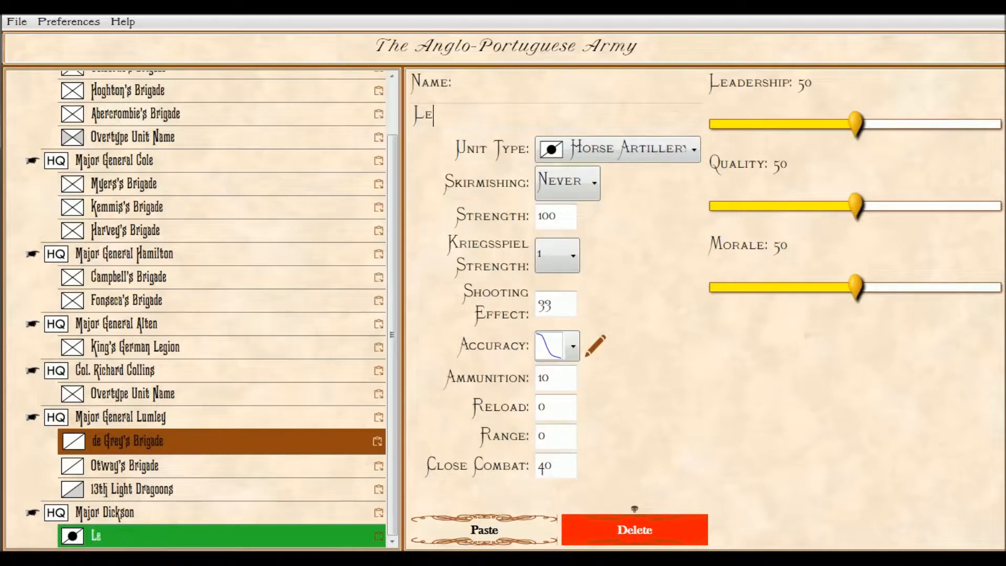
pyautogui.write('febvr')
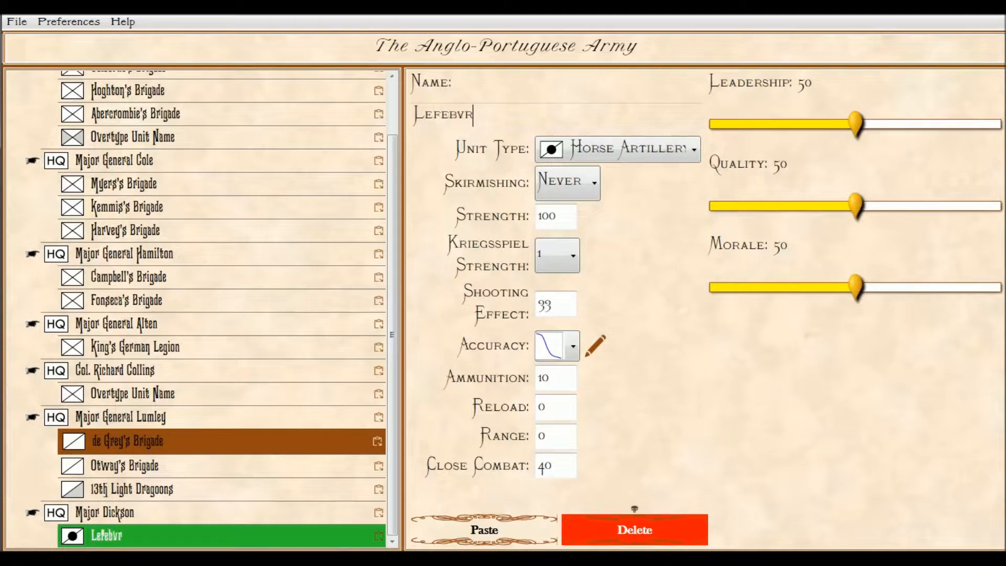
pyautogui.write("e's Troop")
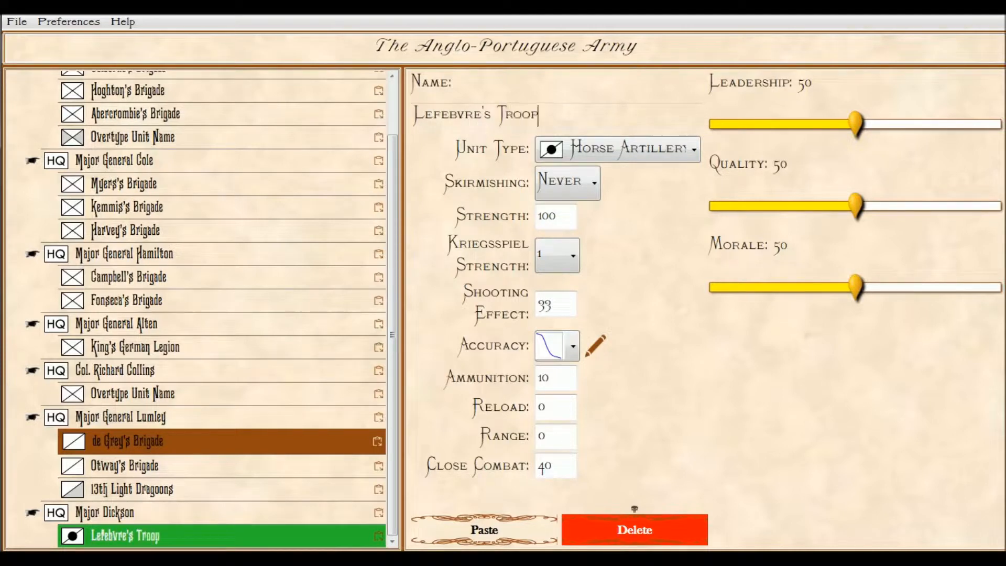
# Set the leadership of Lefebvre's Troop to 83, its quality to 90 and its morale to 74.
pyautogui.moveTo(855, 124); pyautogui.dragTo(953, 134)
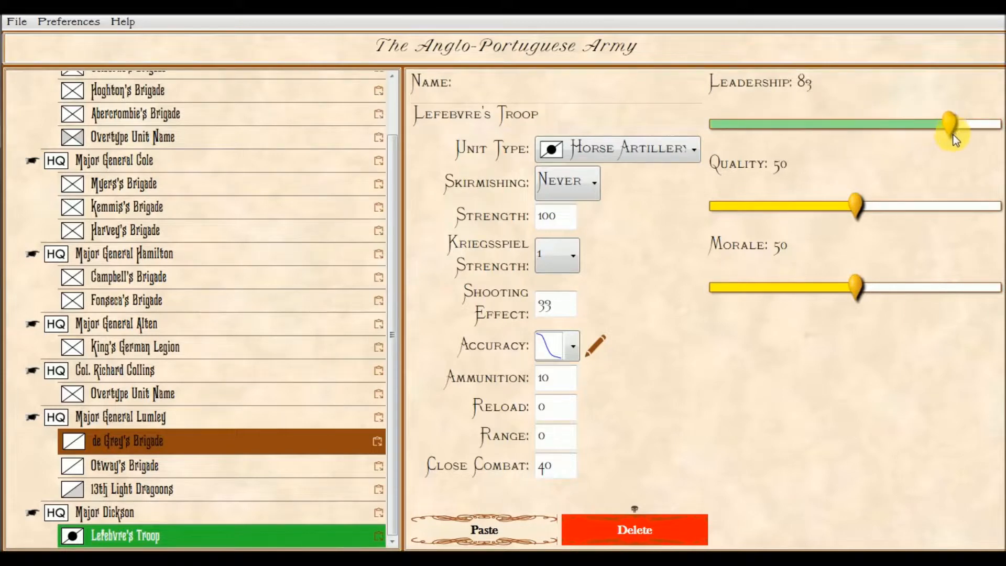
pyautogui.moveTo(857, 209); pyautogui.dragTo(971, 222)
pyautogui.moveTo(860, 287); pyautogui.dragTo(924, 290)
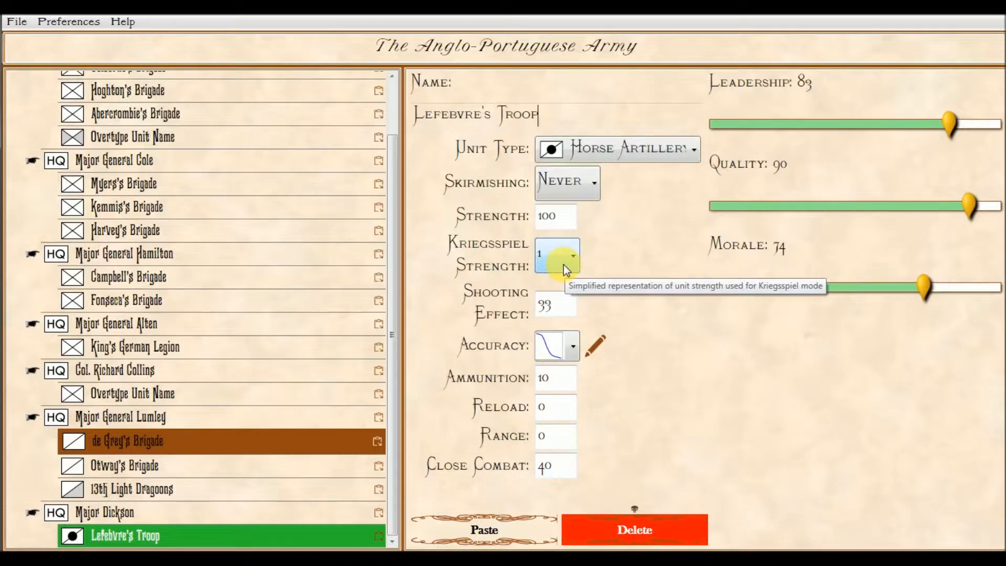
# Give Lefebvre's Troop a strength of 125 and a Kriegsspiel strength of 2.
pyautogui.moveTo(566, 216); pyautogui.dragTo(511, 215)
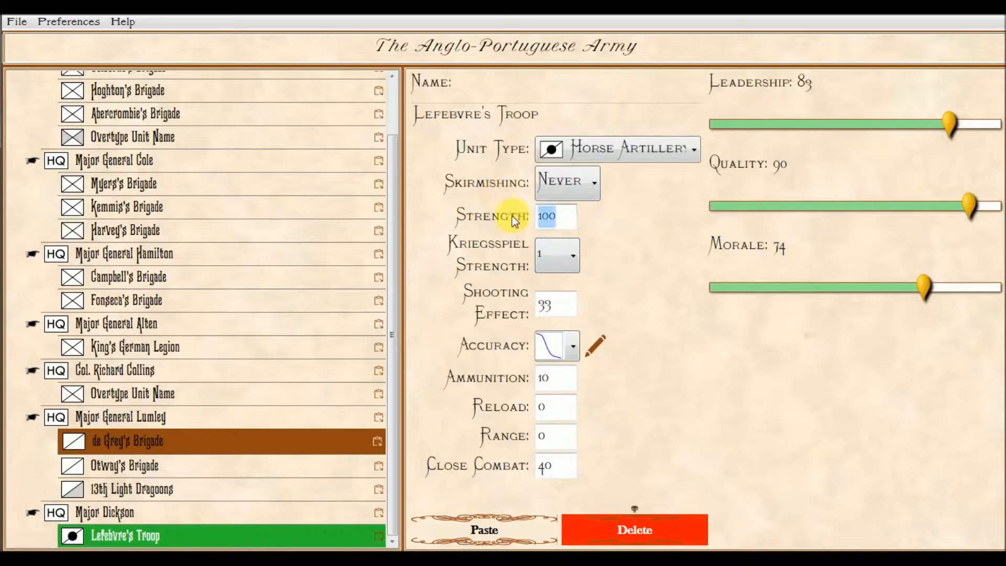
pyautogui.write('125')
pyautogui.click(570, 254)
pyautogui.click(558, 314)
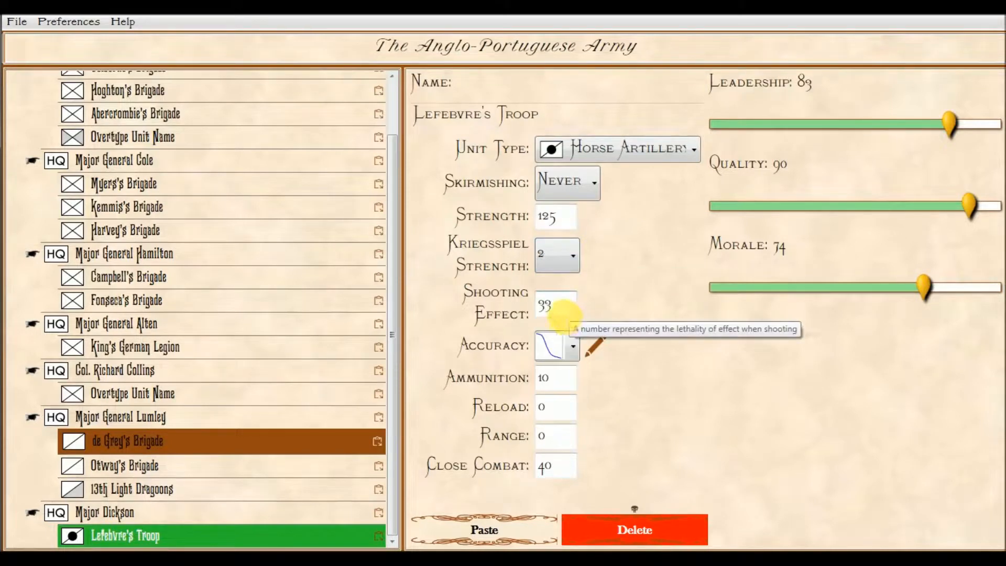
# Set the shooting effect of Lefebvre's Troop to 18 and its accuracy curve to Cannon.
pyautogui.moveTo(565, 305); pyautogui.dragTo(528, 307)
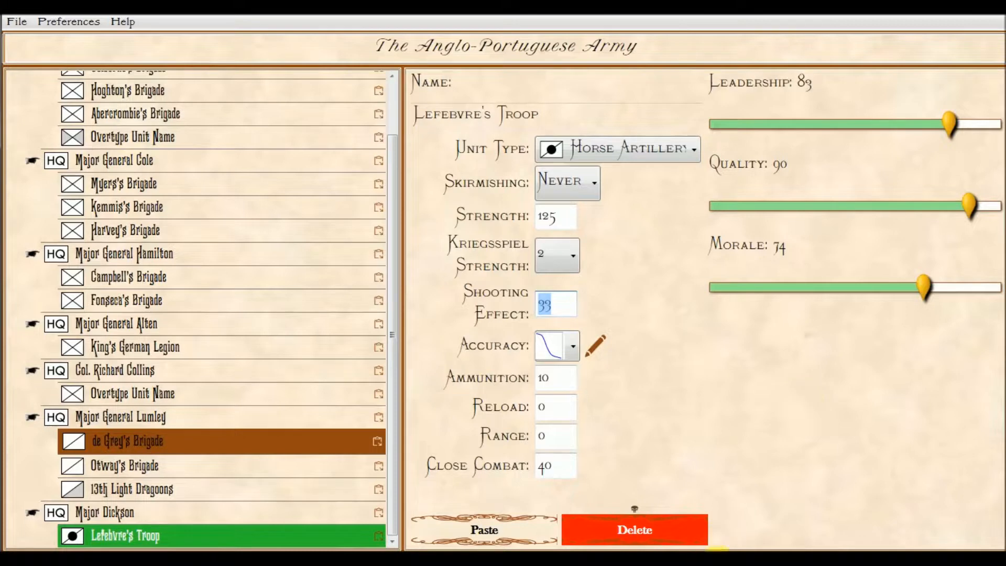
pyautogui.write('18')
pyautogui.click(573, 346)
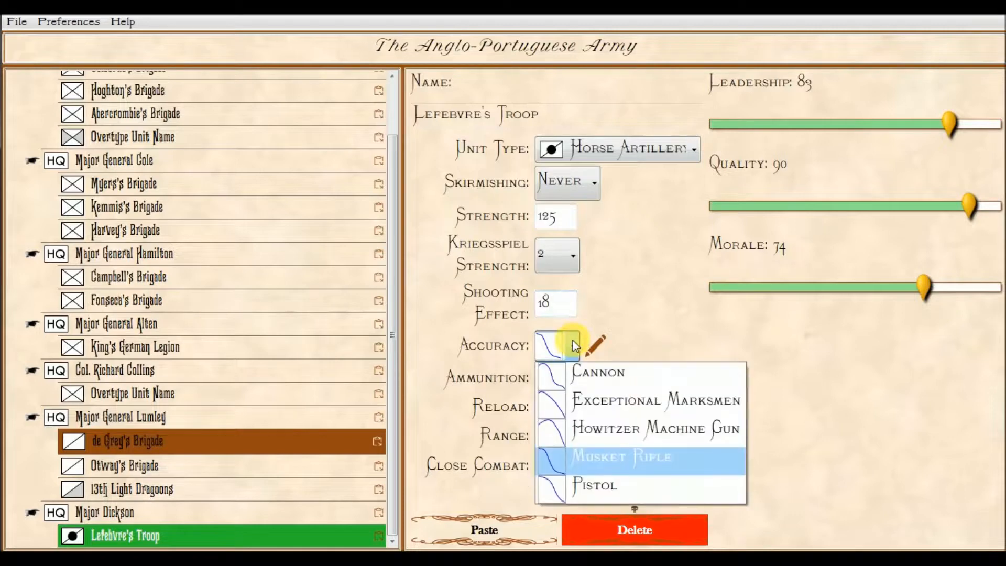
pyautogui.click(625, 375)
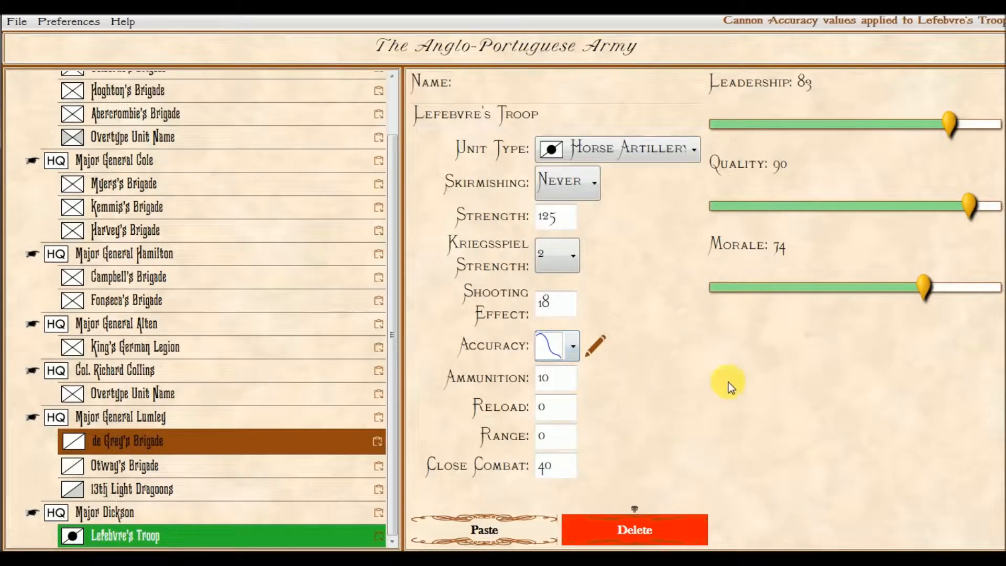
# Set Lefebvre's Troop's ammunition to 40, reload to 60, range to 1000 and close combat to 0.4.
pyautogui.doubleClick(543, 377)
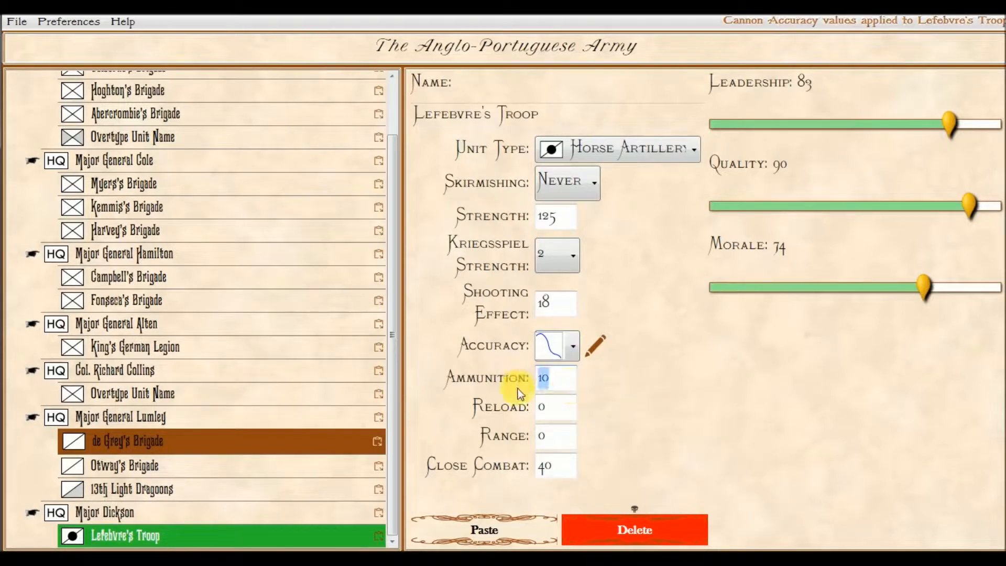
pyautogui.write('40')
pyautogui.doubleClick(555, 407)
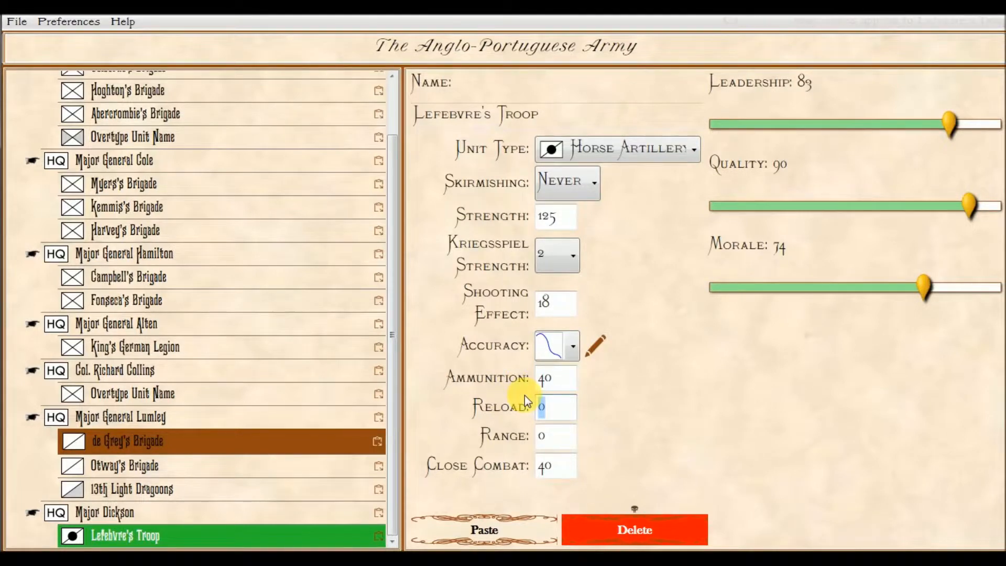
pyautogui.write('60')
pyautogui.doubleClick(546, 435)
pyautogui.write('1000')
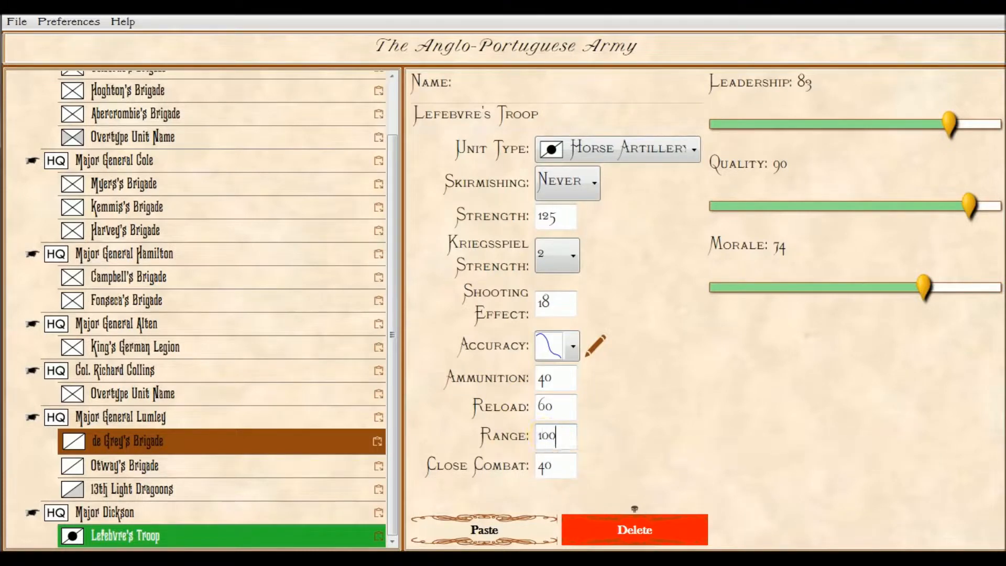
pyautogui.doubleClick(545, 465)
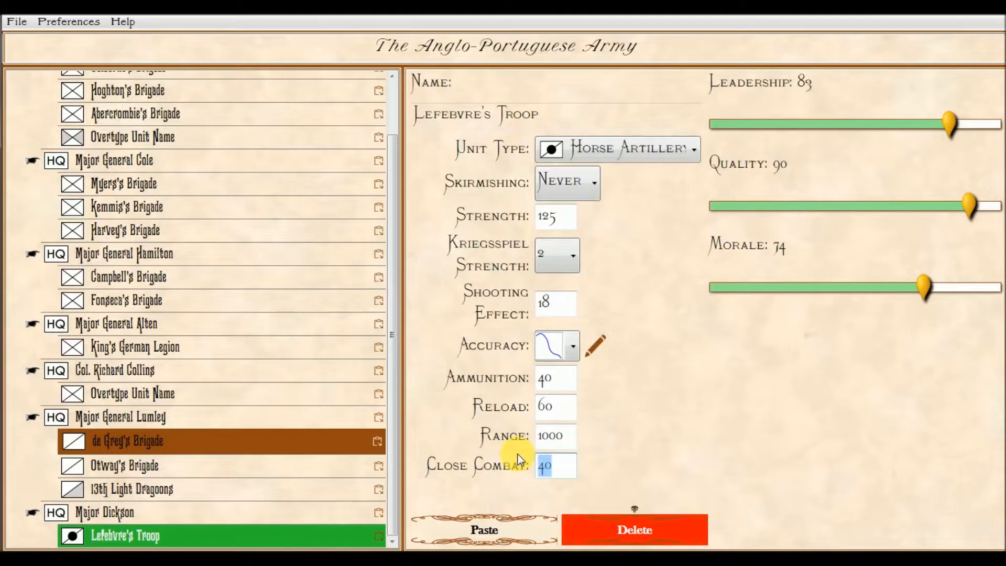
pyautogui.write('0.4')
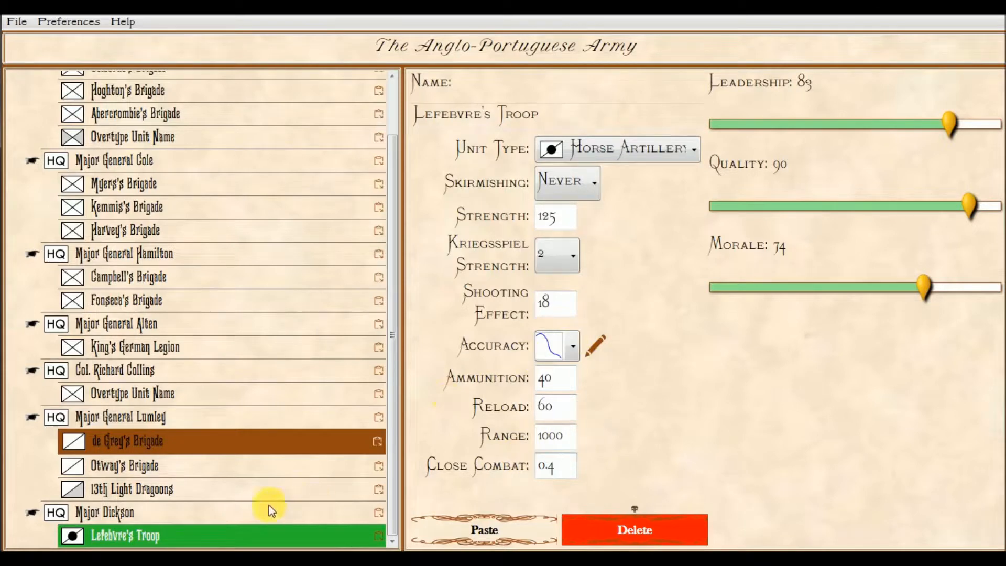
# Add a second unit under Major Dickson, paste de Grey's Brigade's values into it, and make it Hawker's Battery of type Artillery.
pyautogui.click(245, 507)
pyautogui.click(479, 527)
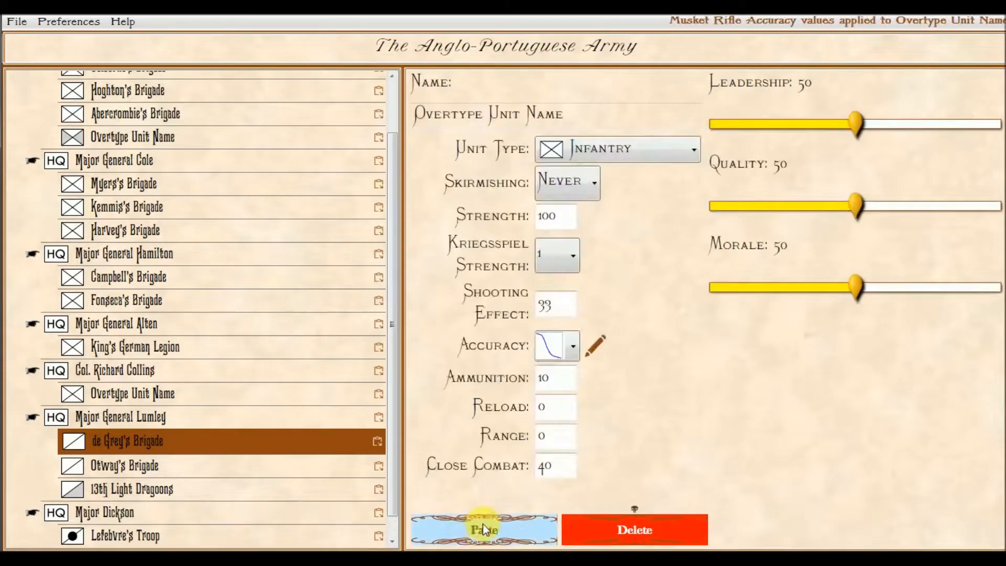
pyautogui.scroll(-1, 391, 438)
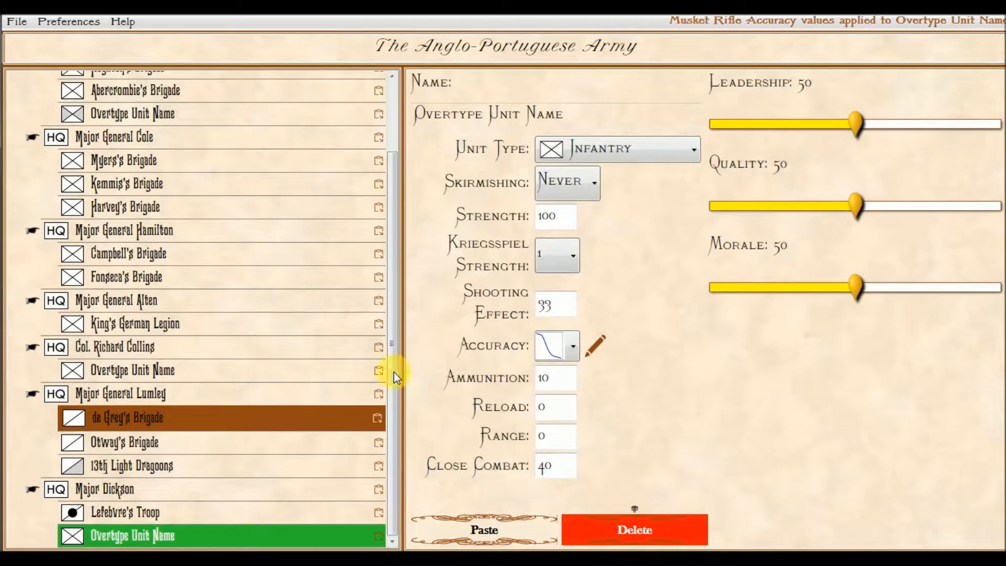
pyautogui.click(495, 533)
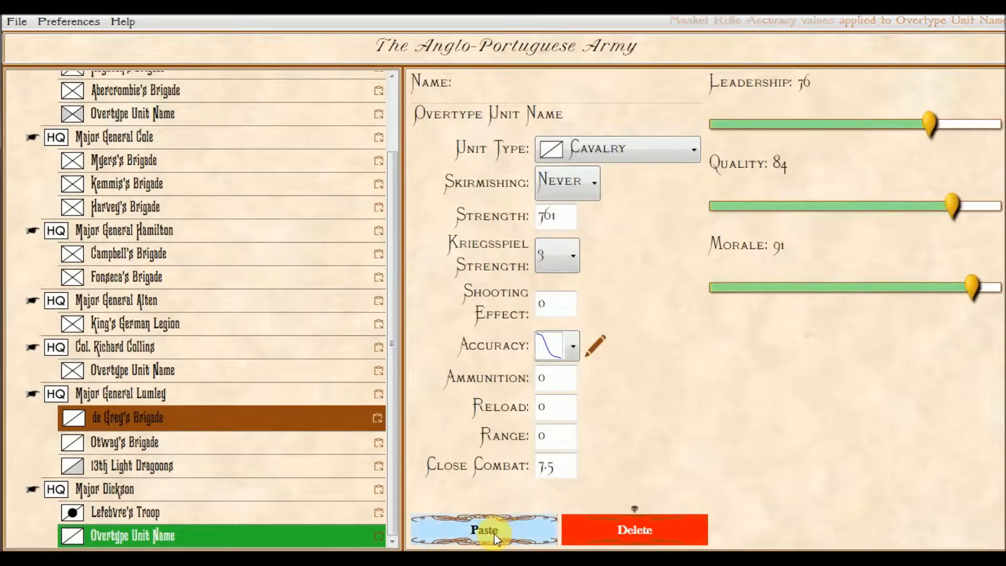
pyautogui.click(605, 117)
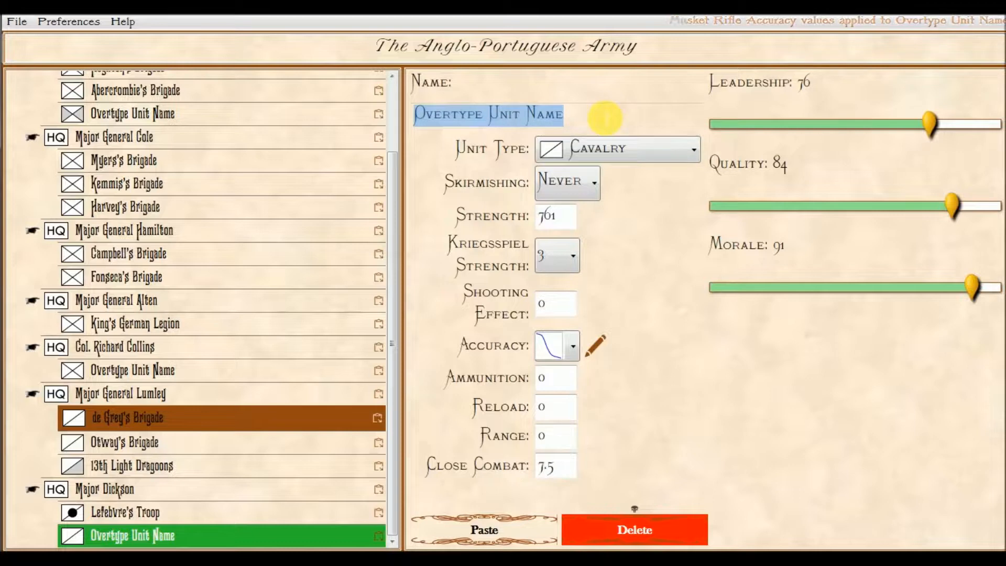
pyautogui.write("Hawker's Battery")
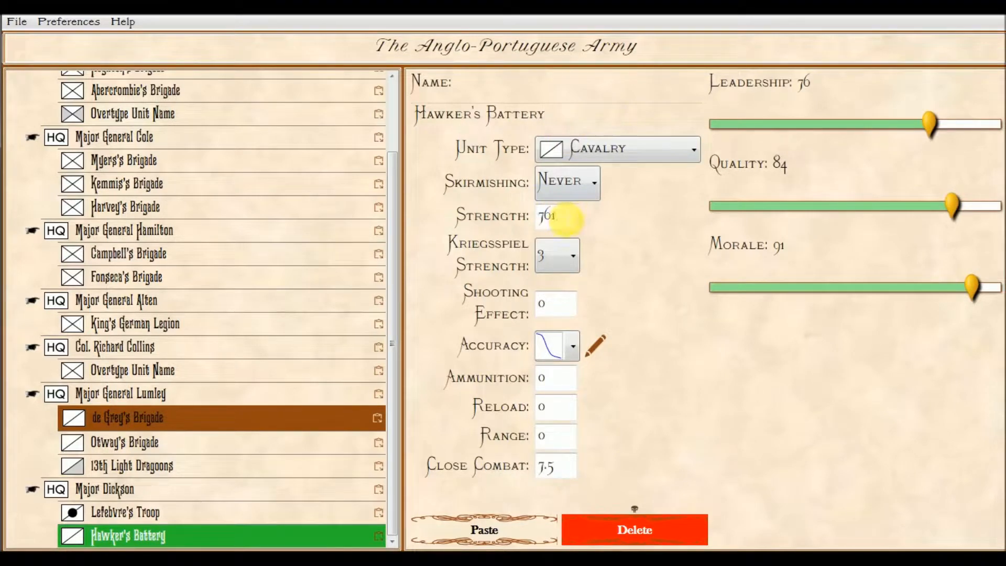
pyautogui.click(687, 148)
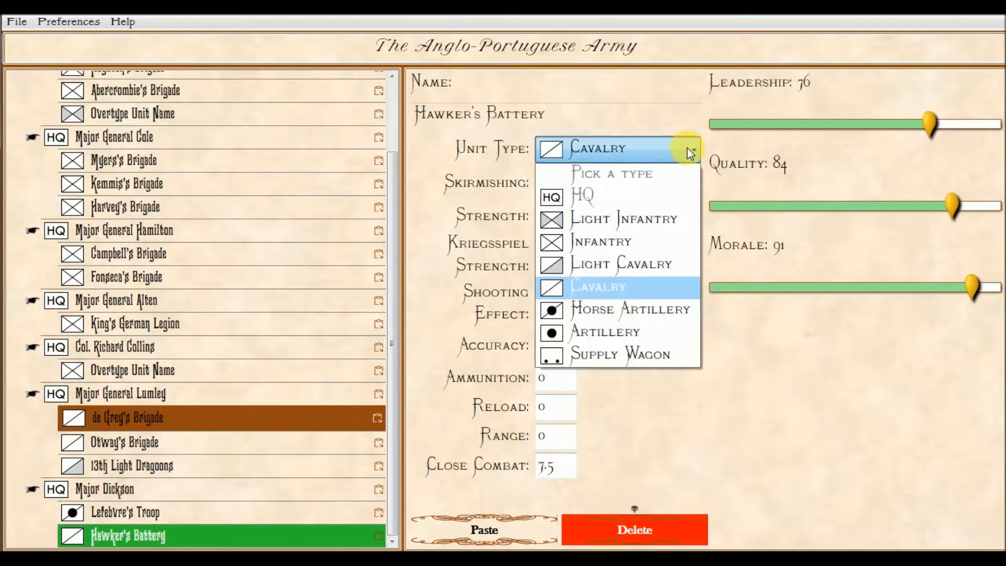
pyautogui.click(611, 330)
# Copy the values of Lefebvre's Troop onto Hawker's Battery and set the battery's unit type to Artillery.
pyautogui.click(199, 513)
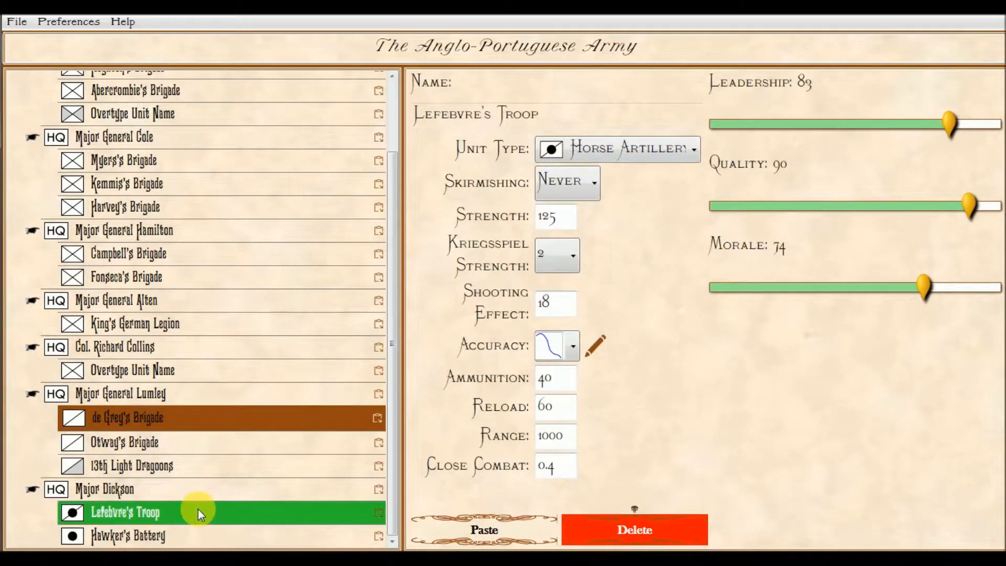
pyautogui.click(378, 514)
pyautogui.click(348, 530)
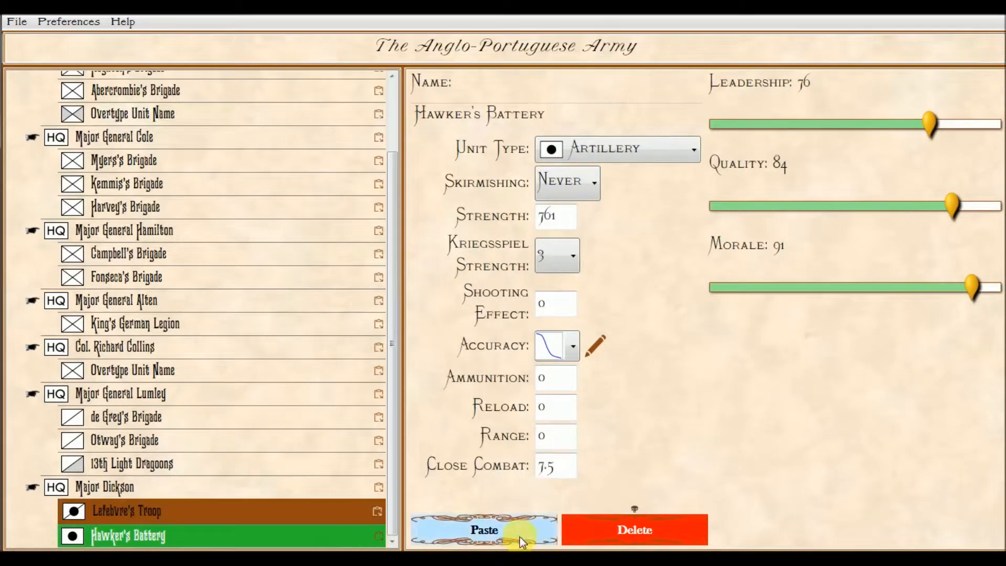
pyautogui.click(501, 530)
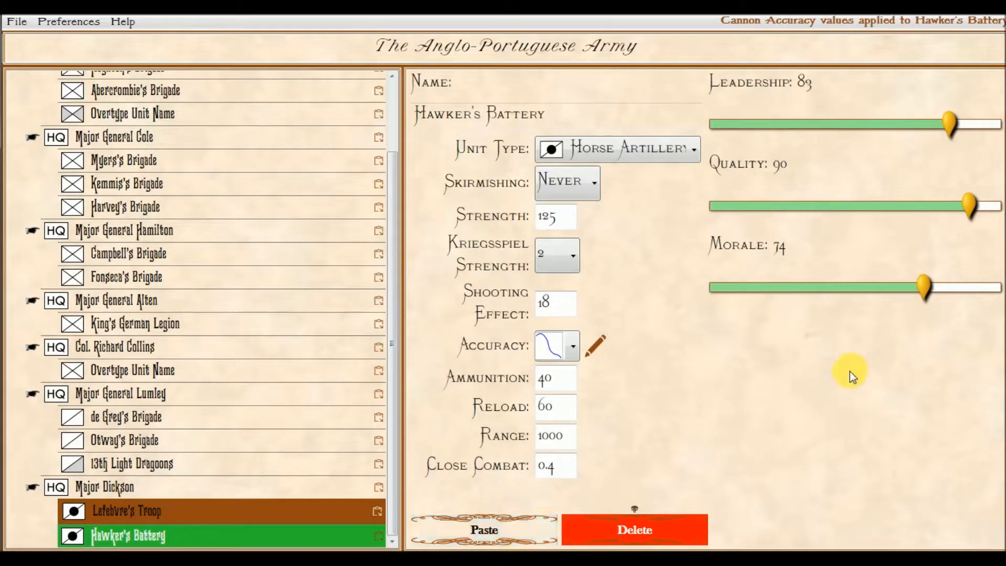
pyautogui.click(679, 152)
pyautogui.click(609, 331)
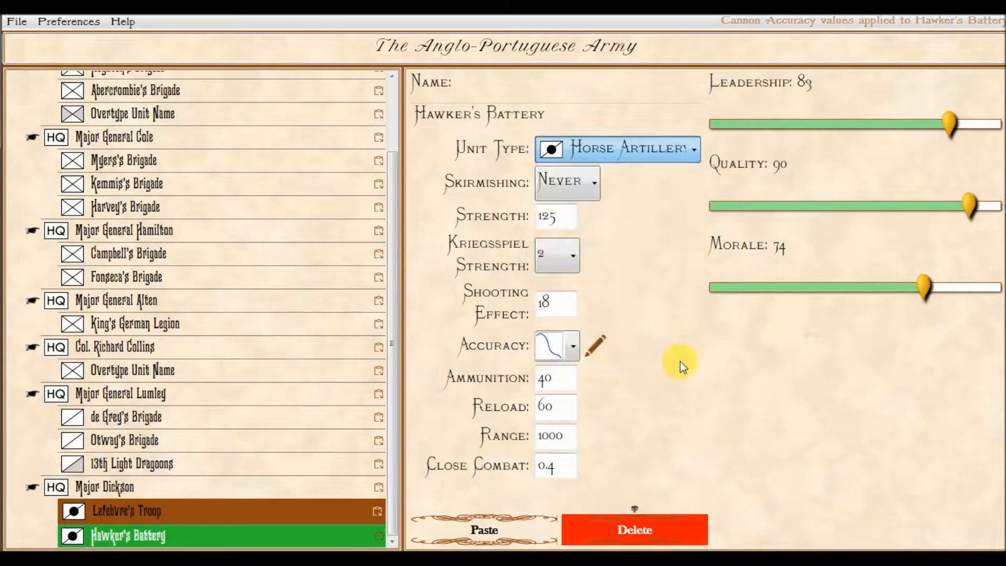
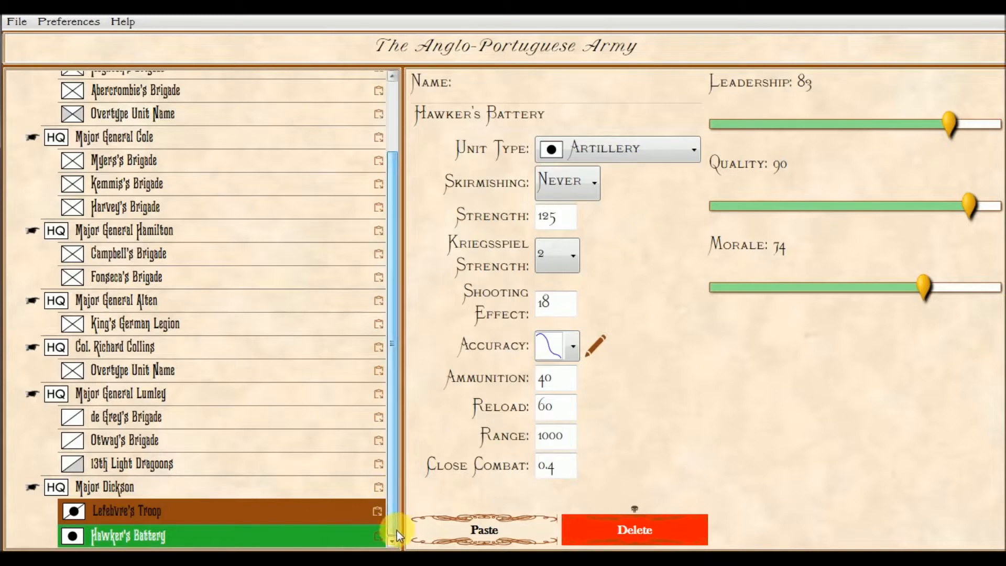
# Add a third unit under Major Dickson, paste Lefebvre's Troop's values into it and name it Cleeve's Battery.
pyautogui.click(336, 488)
pyautogui.click(499, 523)
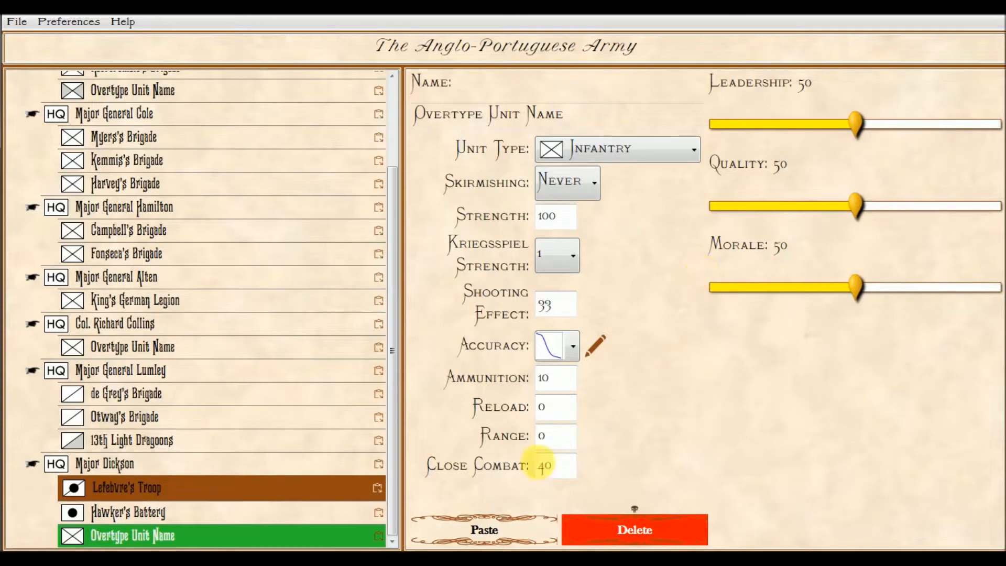
pyautogui.click(538, 534)
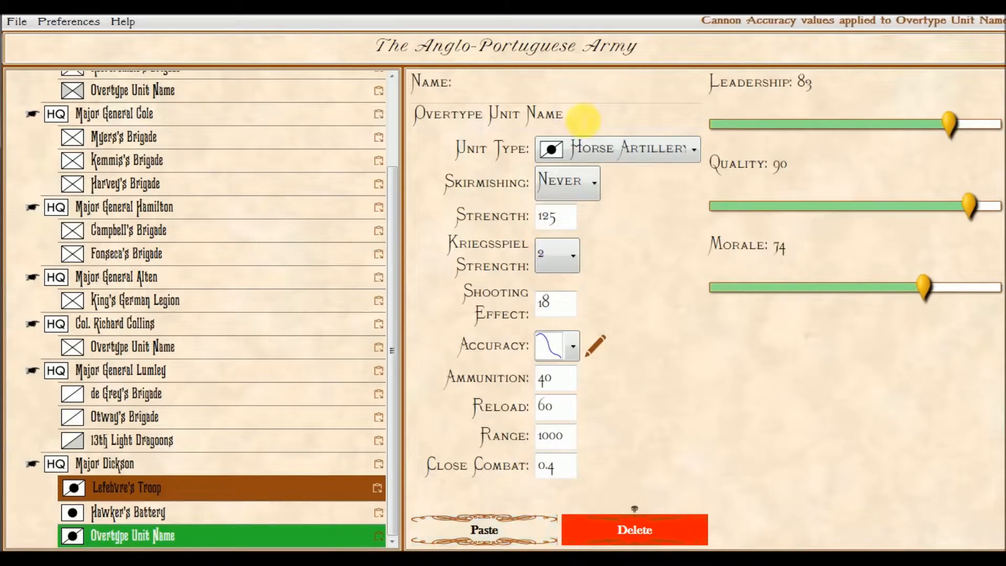
pyautogui.click(584, 119)
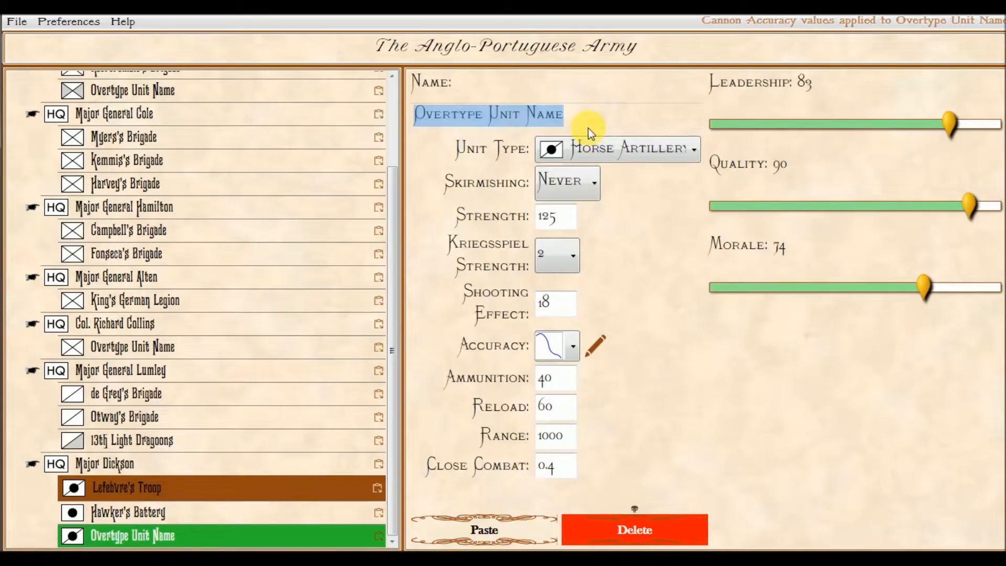
pyautogui.write('Clee')
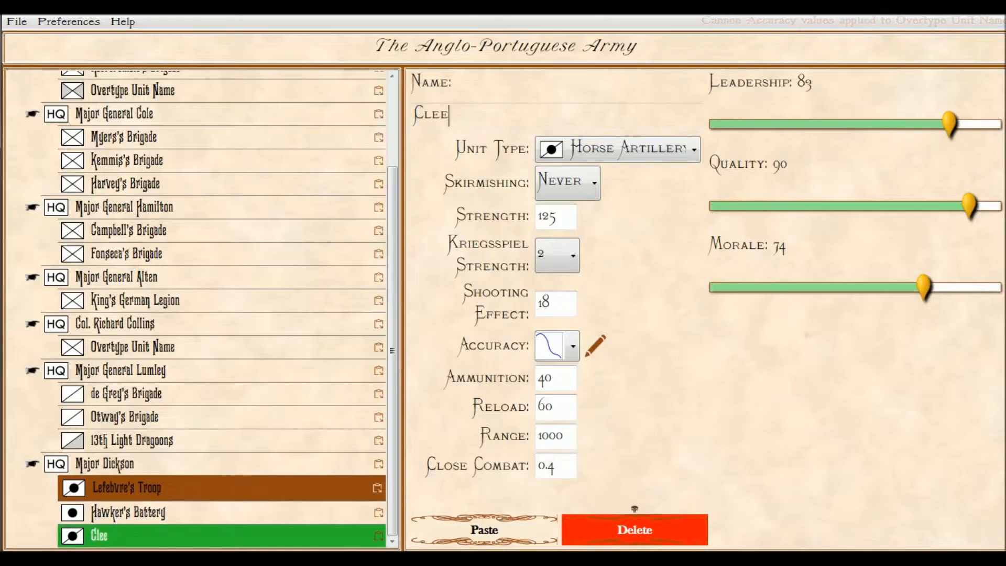
pyautogui.write("ve's Battery")
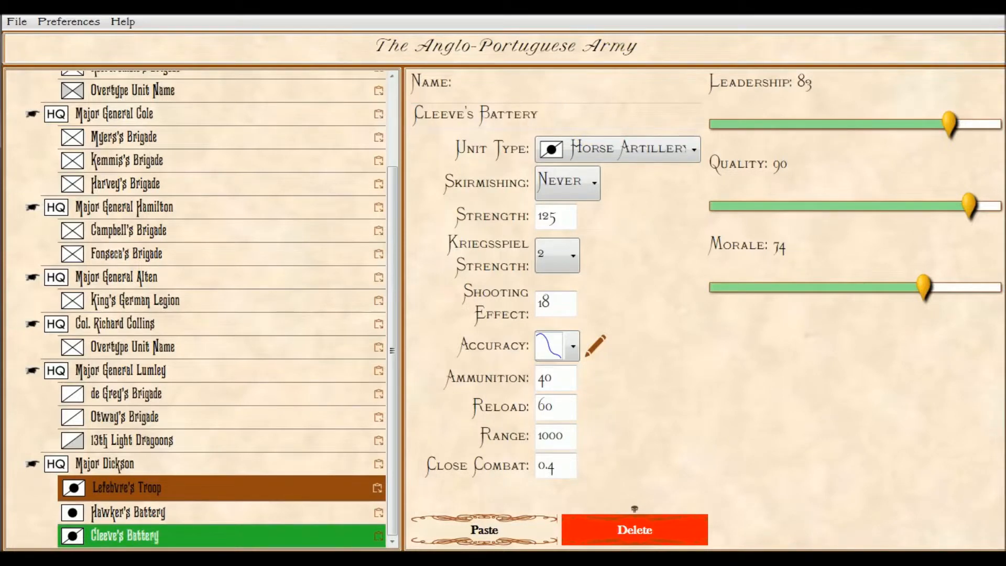
# Set Cleeve's Battery's unit type to Artillery and add a fourth unit under Major Dickson.
pyautogui.click(655, 153)
pyautogui.click(606, 330)
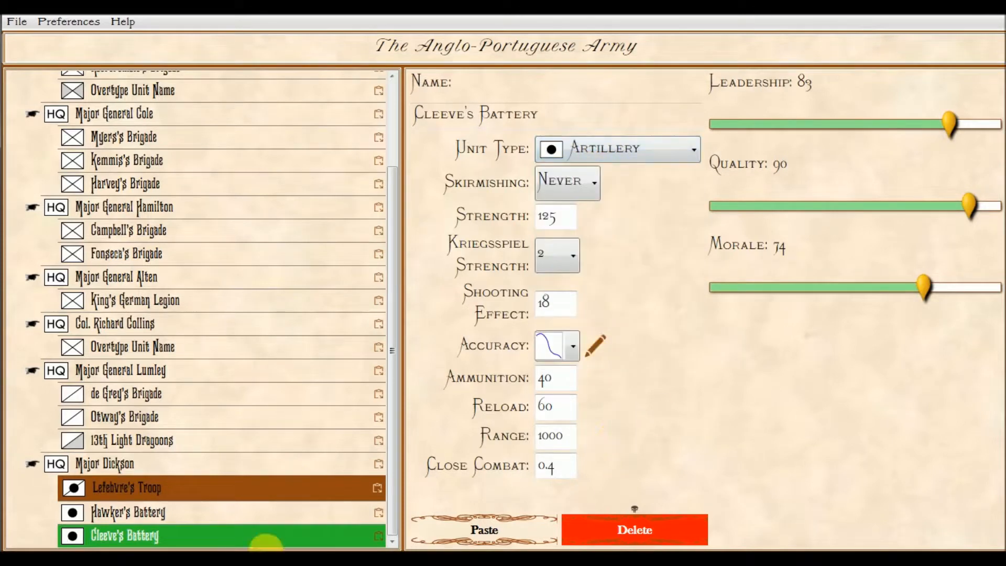
pyautogui.click(243, 463)
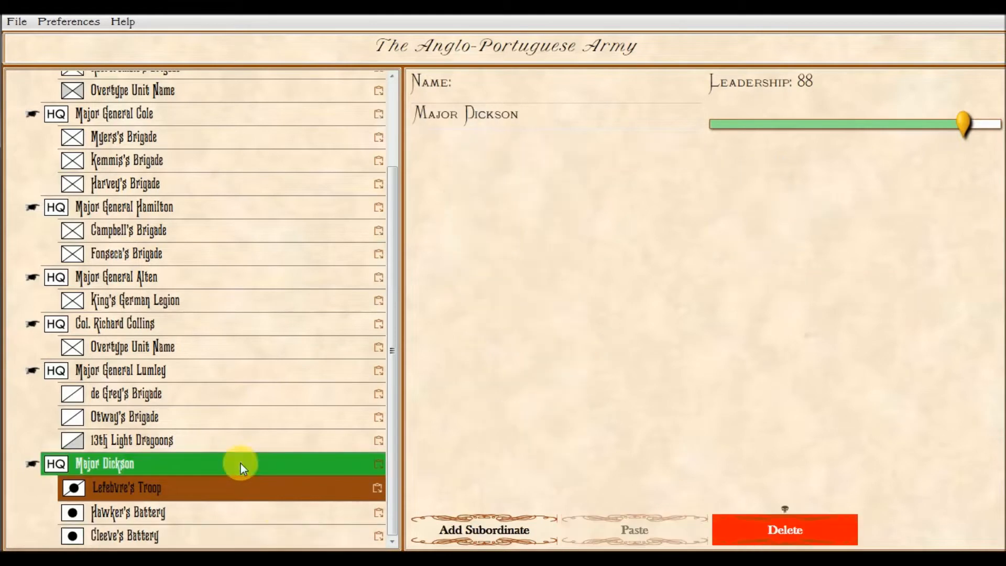
pyautogui.click(449, 530)
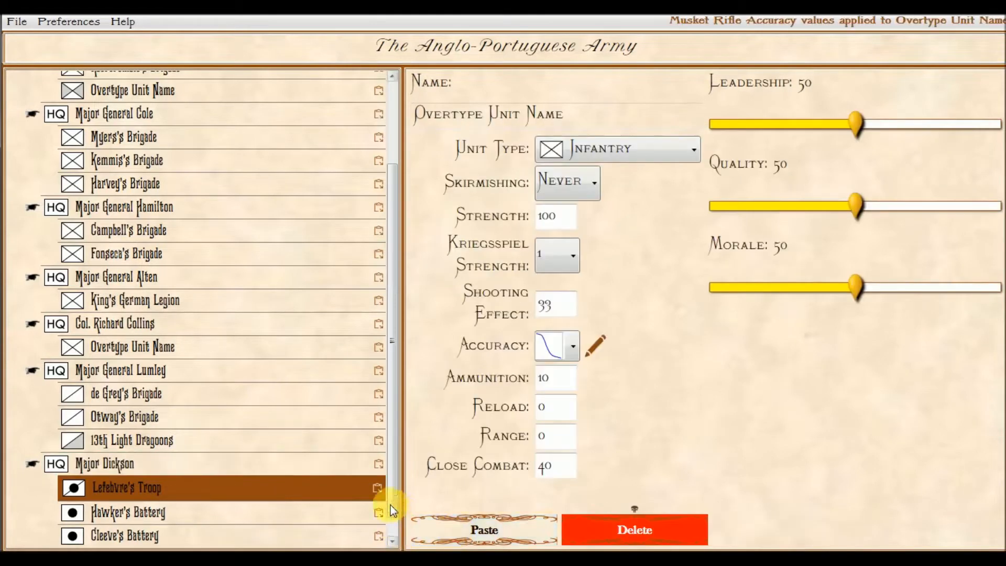
pyautogui.click(392, 542)
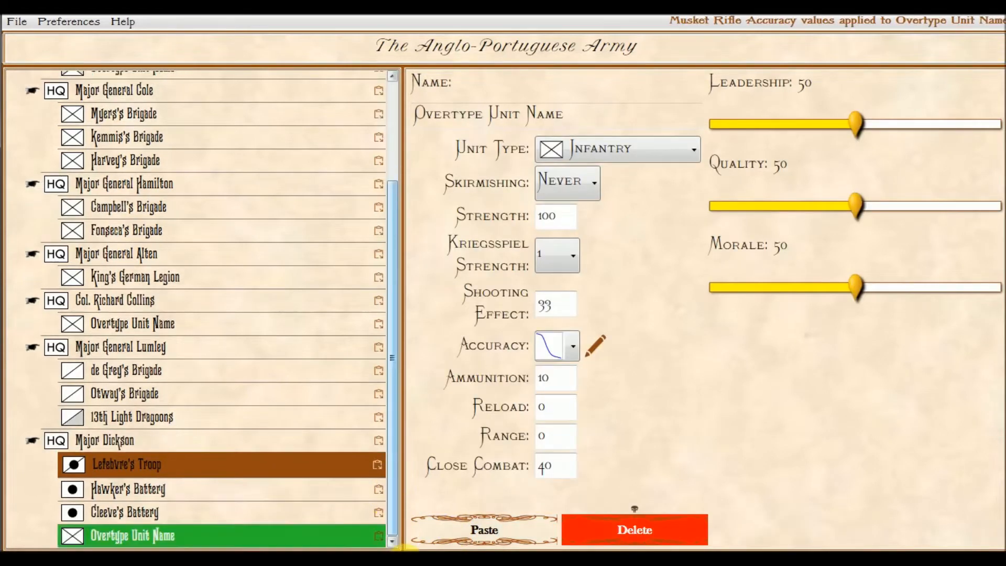
# Copy Cleeve's Battery's values onto the new unit under Major Dickson and name it Sympher's Battery.
pyautogui.click(306, 514)
pyautogui.click(376, 511)
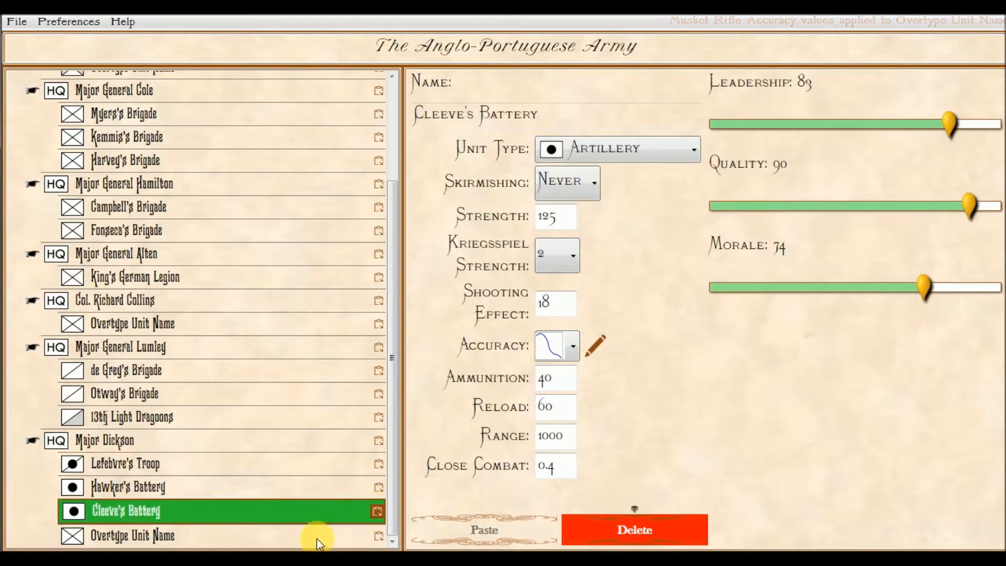
pyautogui.click(315, 535)
pyautogui.click(482, 530)
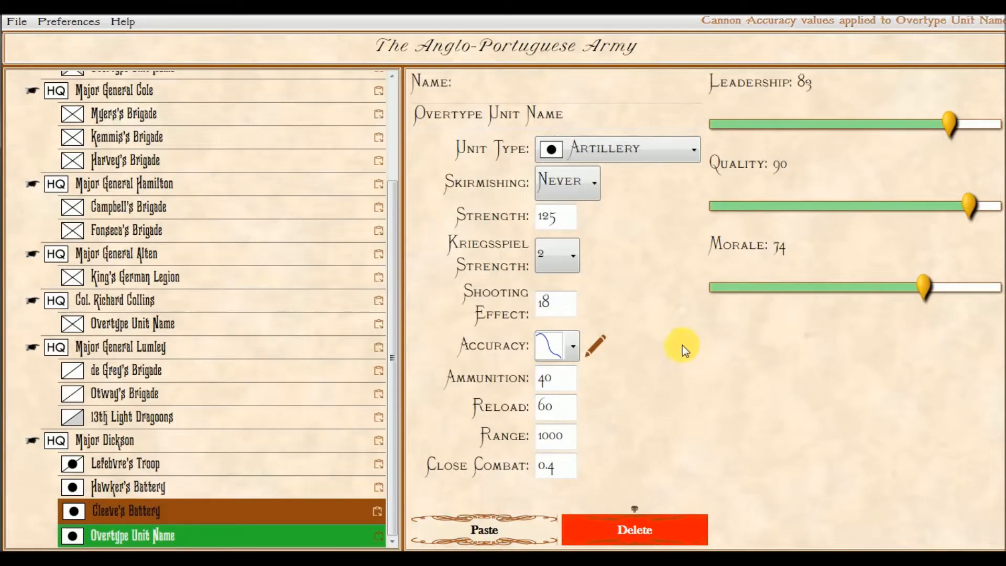
pyautogui.click(589, 113)
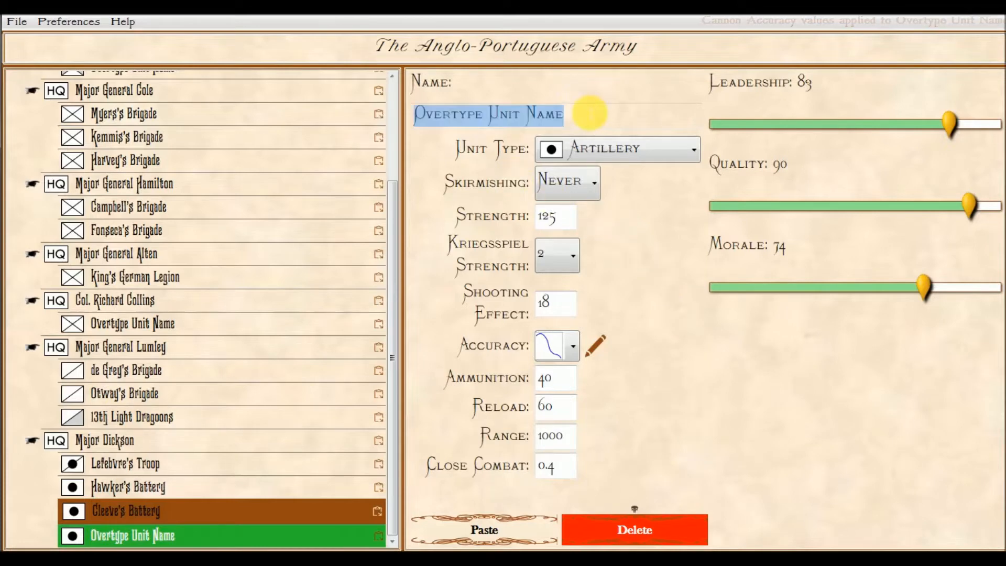
pyautogui.write('Sy')
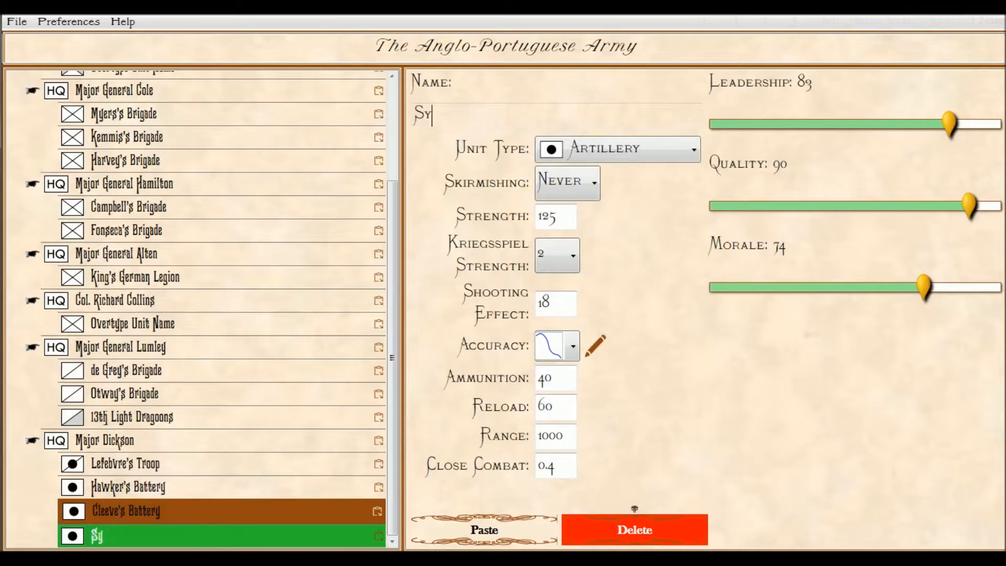
pyautogui.write("mpher's ")
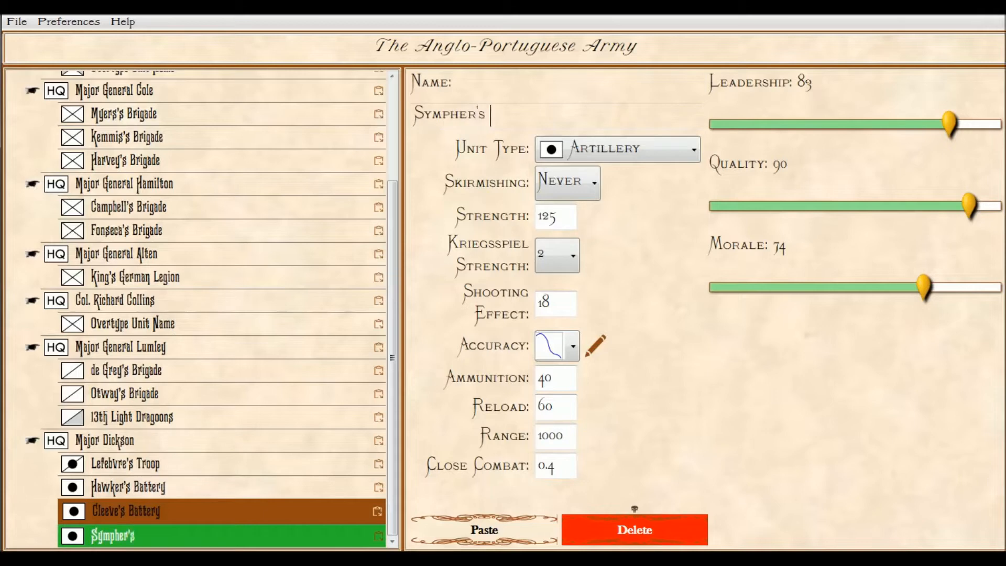
pyautogui.write('Battery')
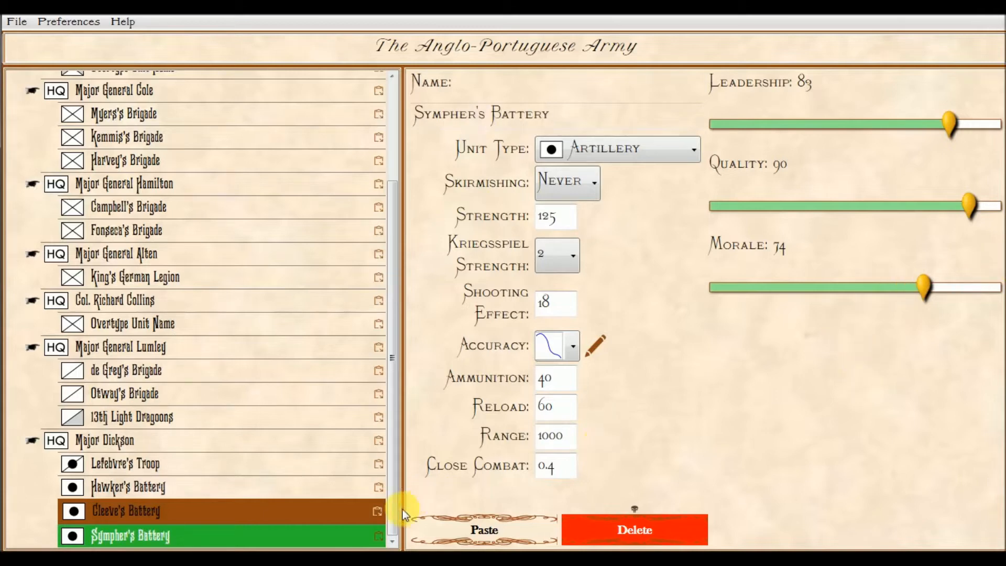
# Add a fifth unit under Major Dickson, paste Cleeve's Battery's values into it and name it Braun's Battery.
pyautogui.click(218, 440)
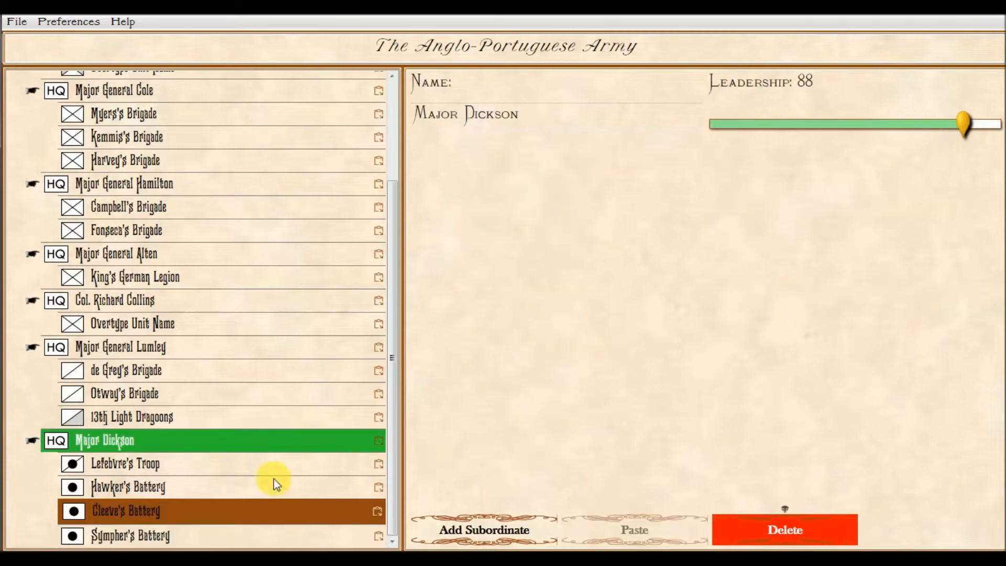
pyautogui.click(441, 533)
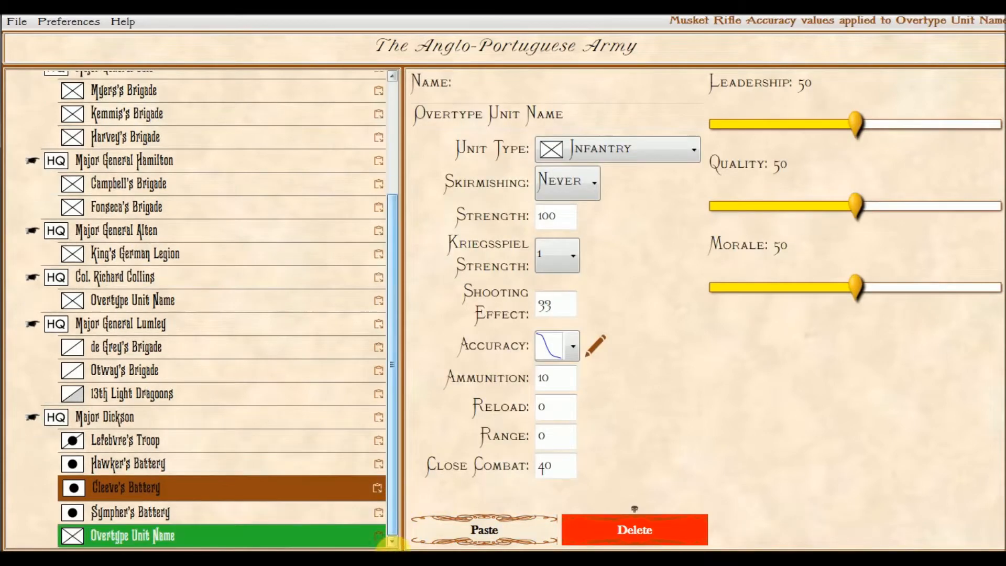
pyautogui.click(465, 535)
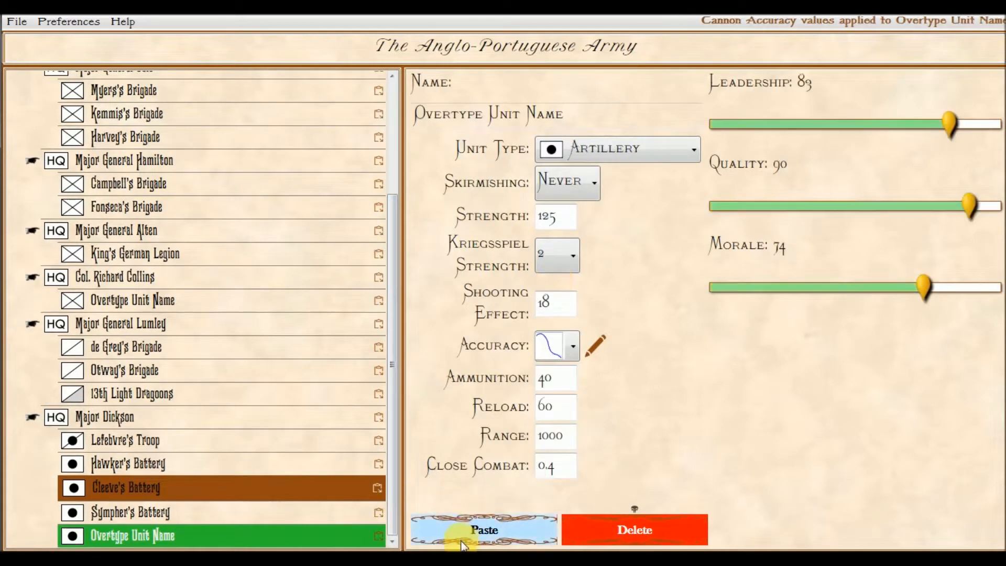
pyautogui.click(589, 114)
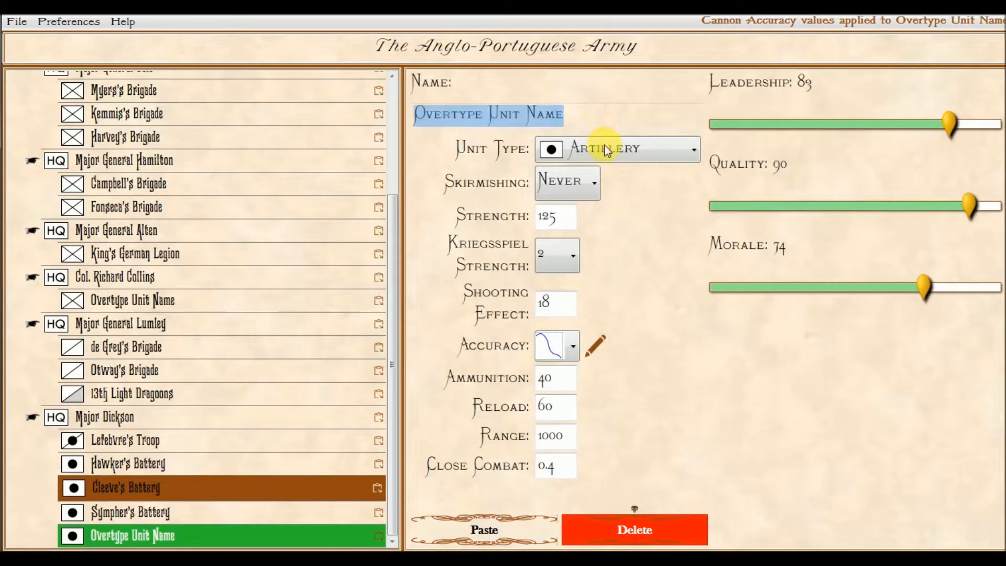
pyautogui.write('B')
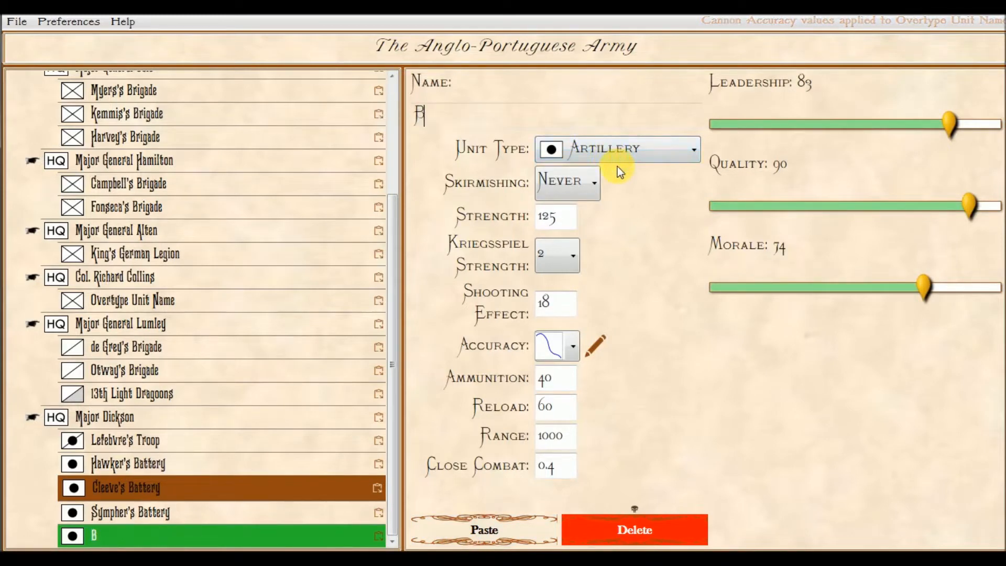
pyautogui.write("raun's Battery")
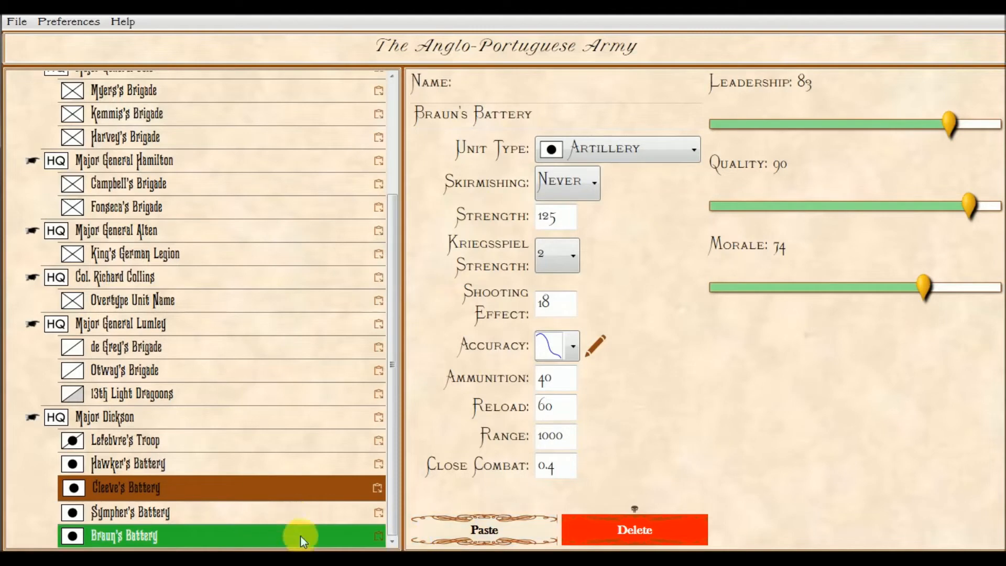
# Add a sixth unit under Major Dickson, paste Cleeve's Battery's values into it and name it Amaga's Battery.
pyautogui.click(206, 420)
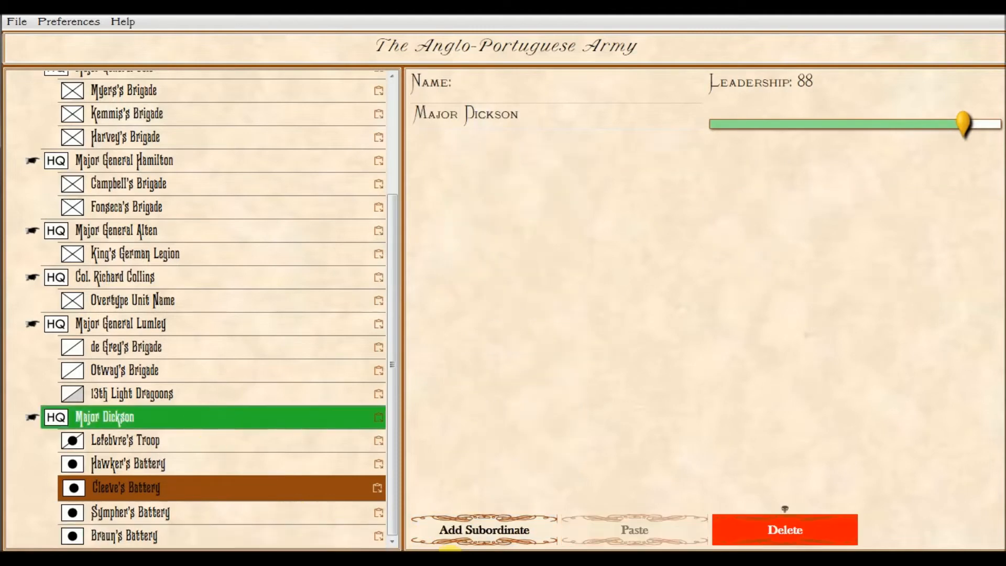
pyautogui.click(465, 531)
pyautogui.scroll(-1, 393, 503)
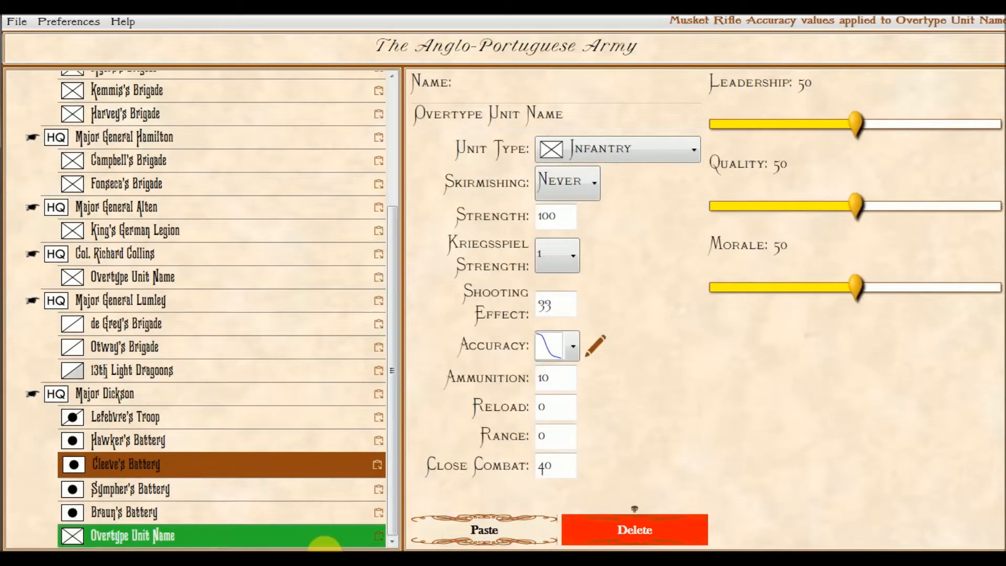
pyautogui.click(468, 529)
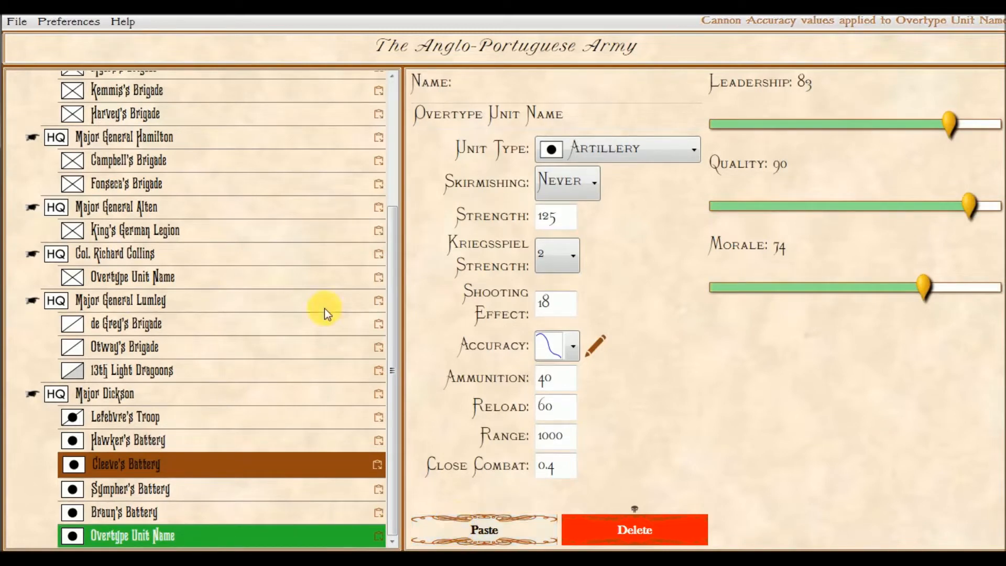
pyautogui.click(589, 120)
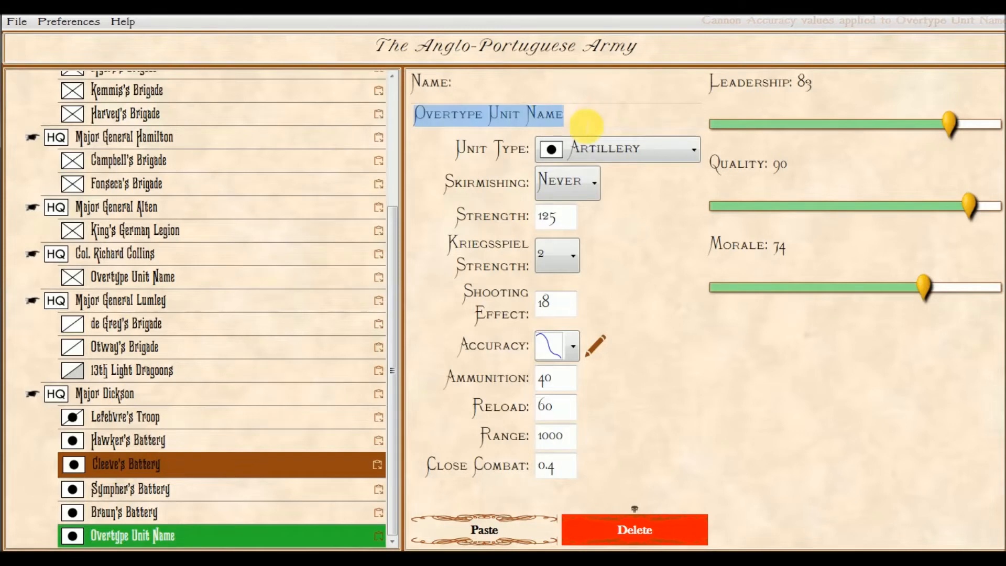
pyautogui.write('Ama')
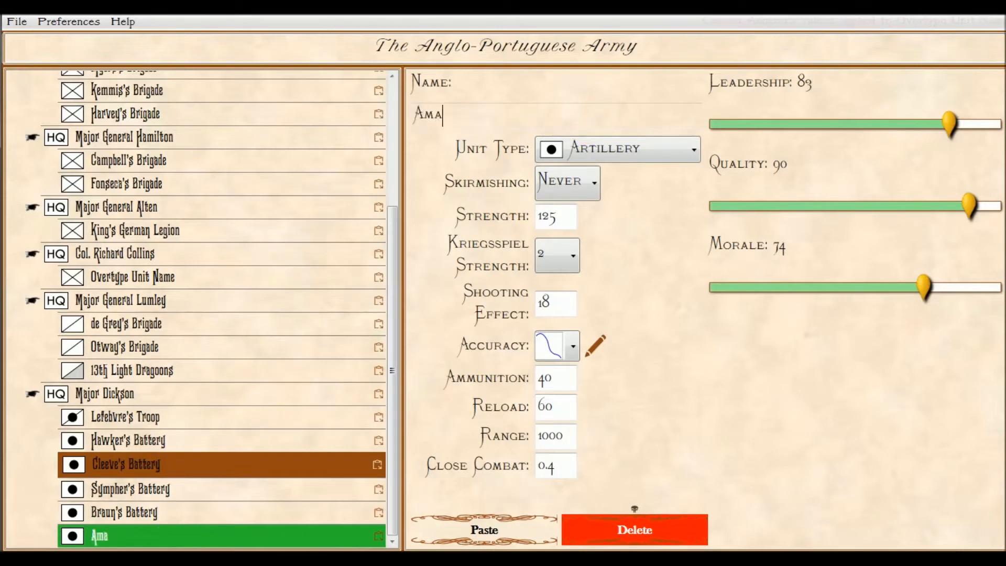
pyautogui.write('g')
pyautogui.write("'s")
pyautogui.press('BackSpace')
pyautogui.press('BackSpace')
pyautogui.write("a's Battery")
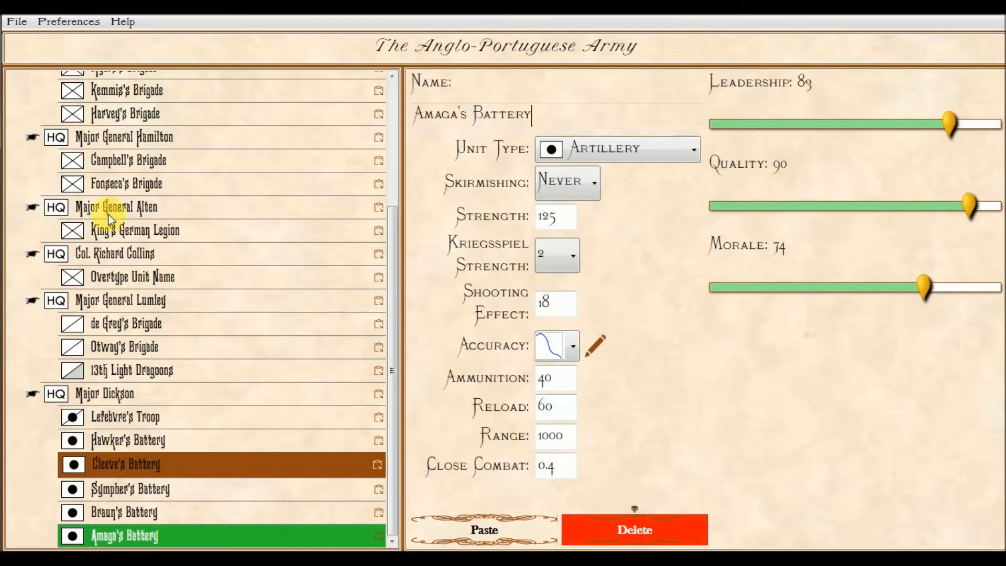
# Save the army to its existing AlbueraBritish file.
pyautogui.click(20, 23)
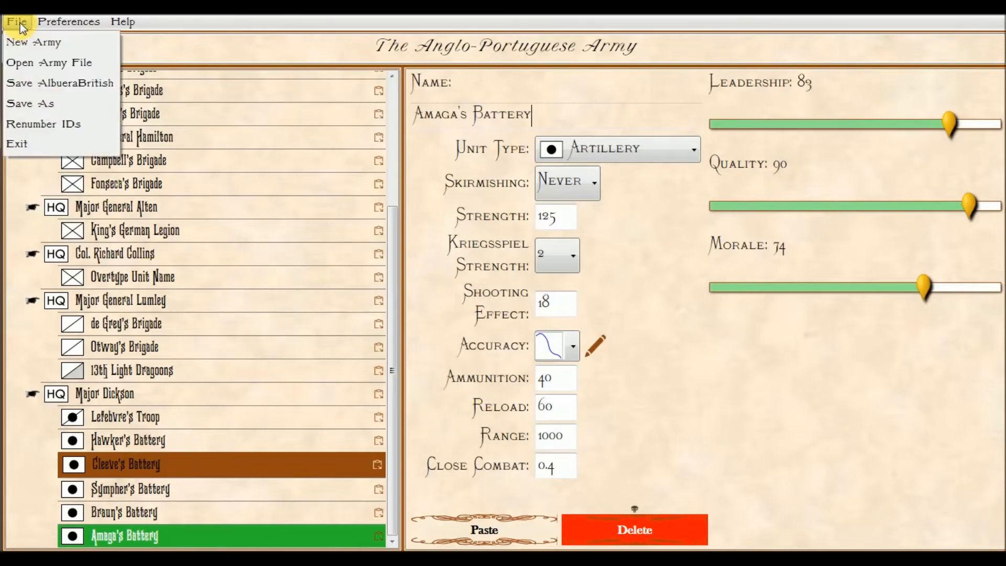
pyautogui.click(40, 84)
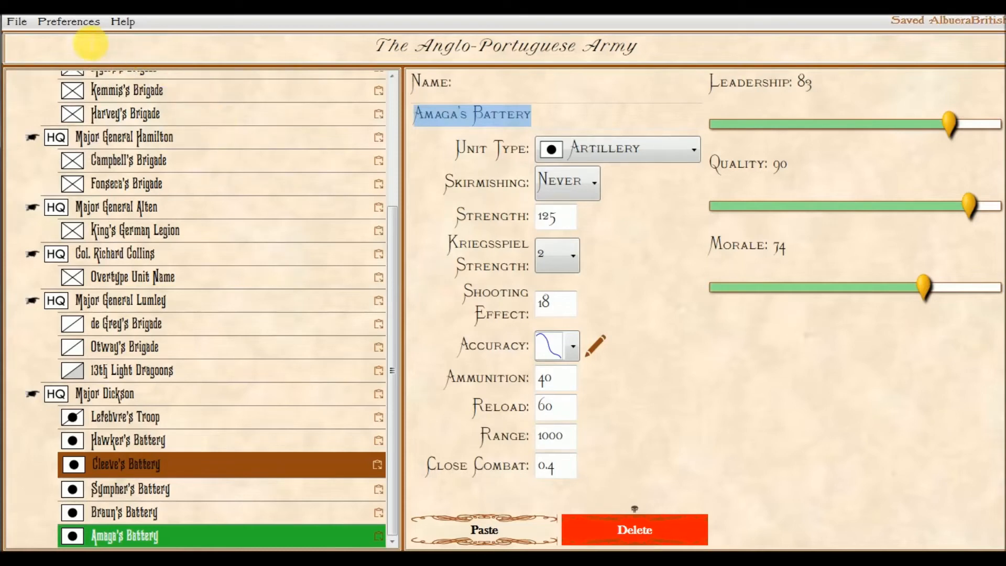
# View the information about the typography and its font licensing, then close it.
pyautogui.click(122, 24)
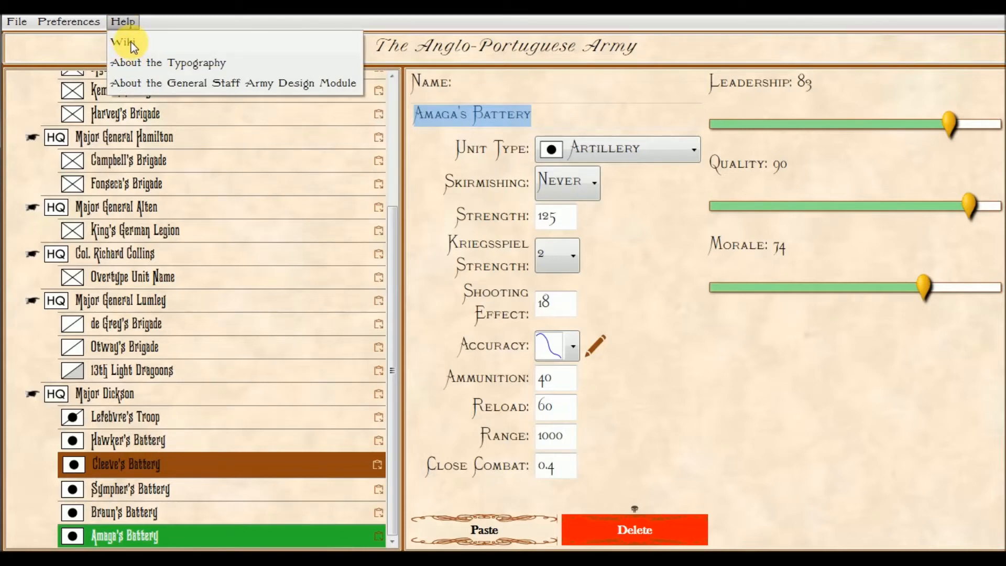
pyautogui.click(197, 62)
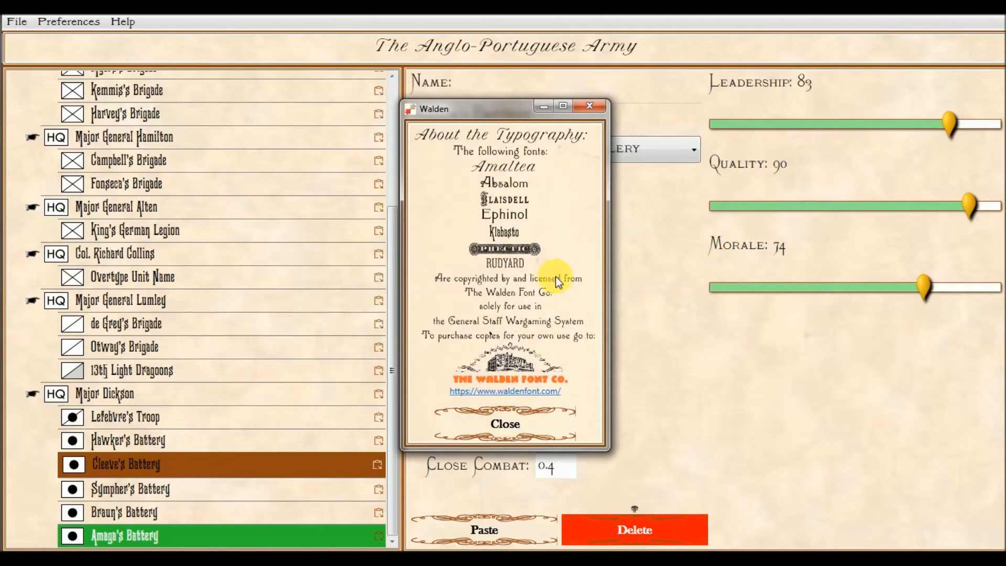
pyautogui.click(588, 106)
pyautogui.click(123, 22)
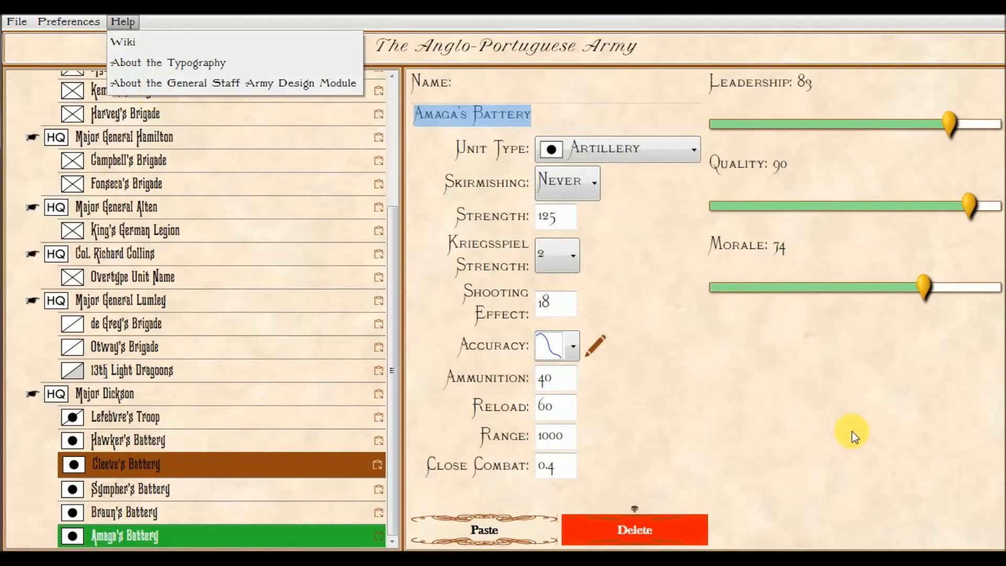
pyautogui.click(872, 432)
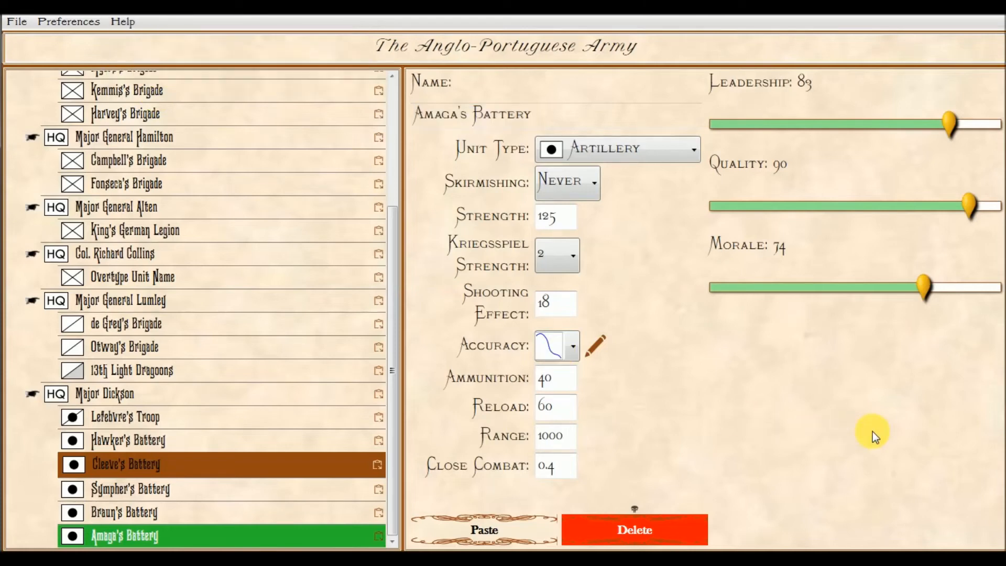